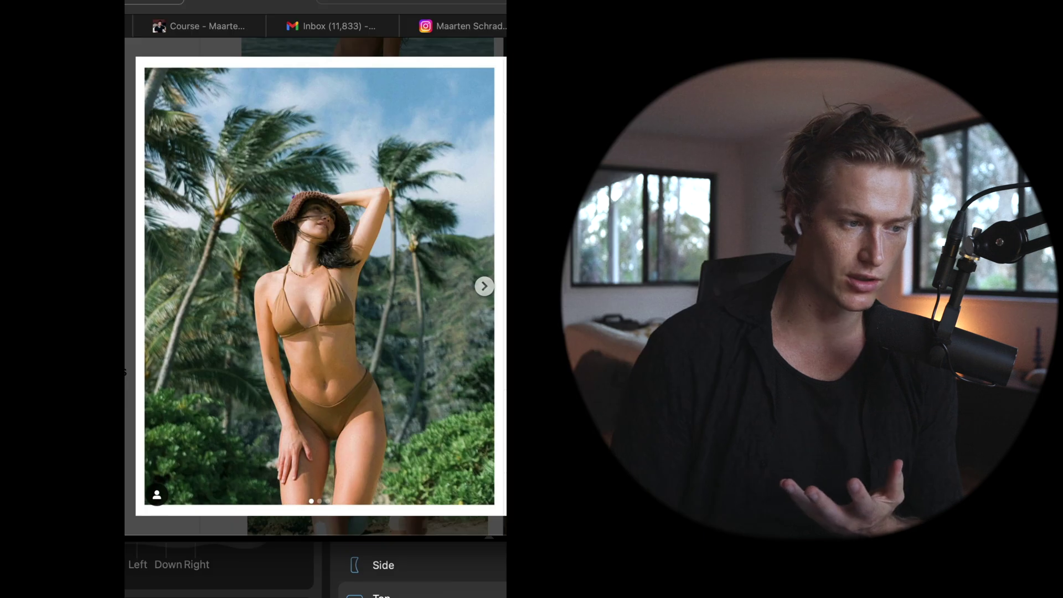
- Close the palm-tree post and briefly enlarge the rock-pool portrait from the profile grid
click(697, 345)
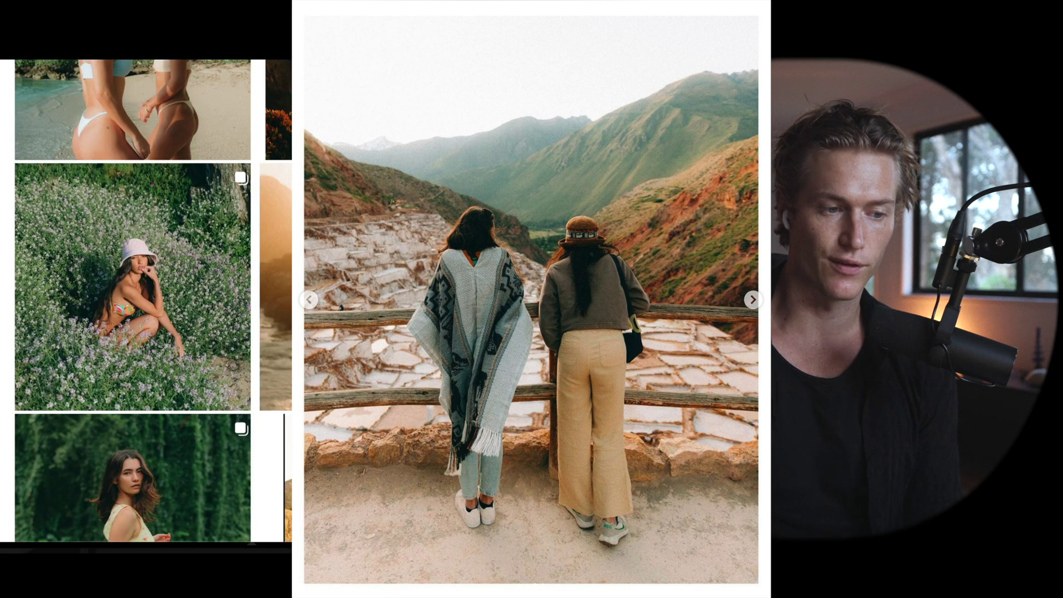
scroll(546, 206, down, 1)
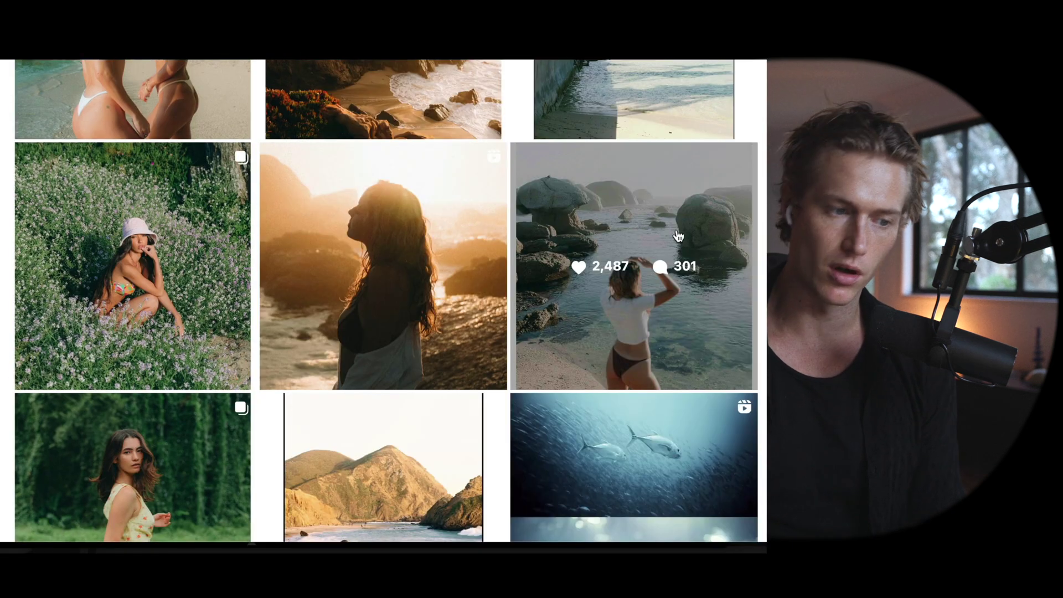
scroll(244, 442, up, 1)
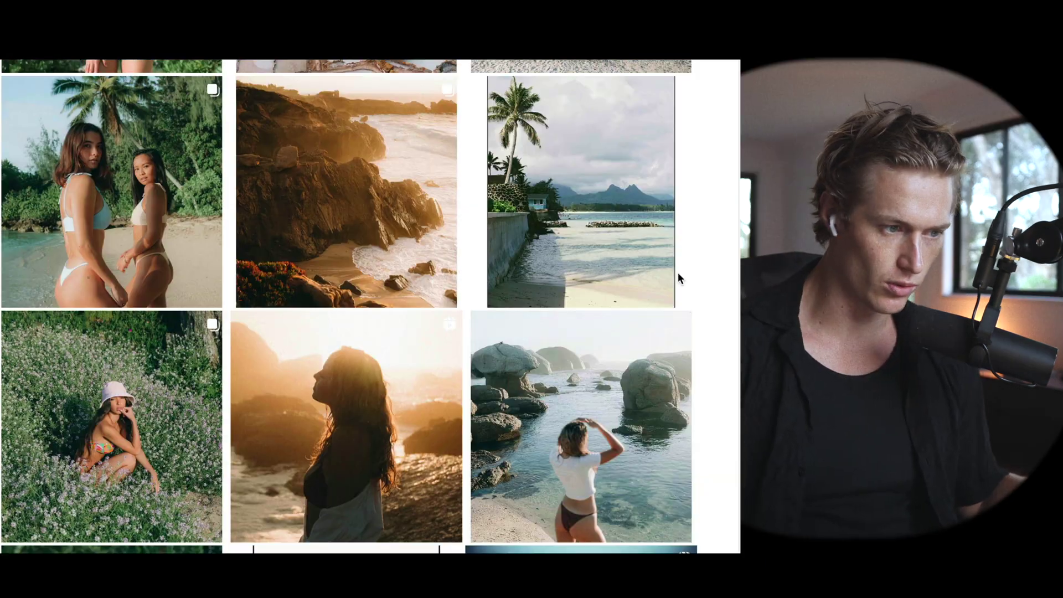
scroll(610, 333, down, 2)
click(629, 288)
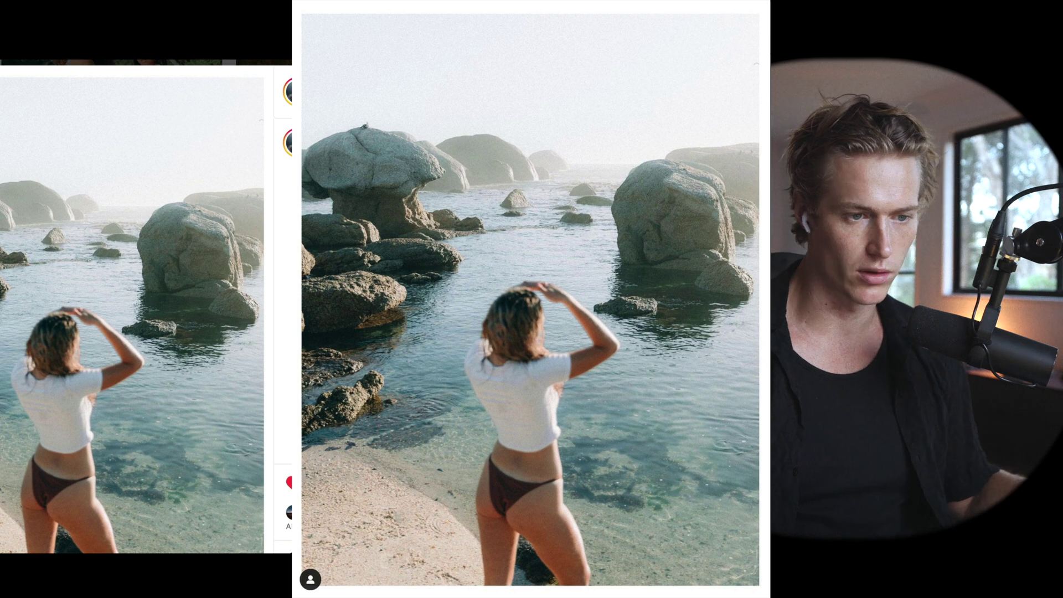
key(Escape)
- Browse the photographer's grid of beach and landscape shots and reopen the rock-pool portrait post
scroll(147, 299, up, 3)
scroll(146, 299, down, 5)
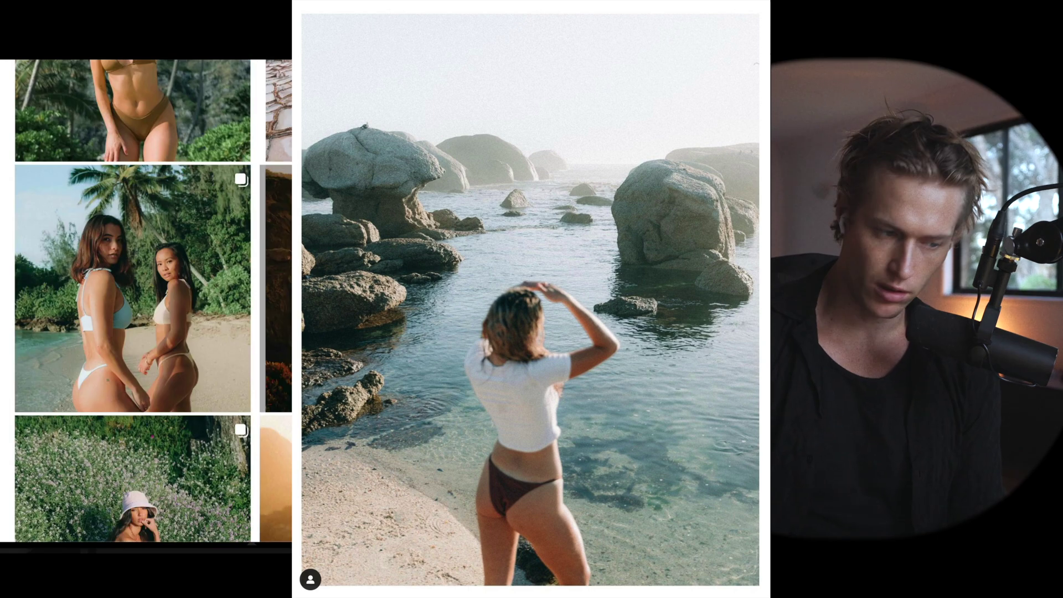
scroll(495, 323, up, 1)
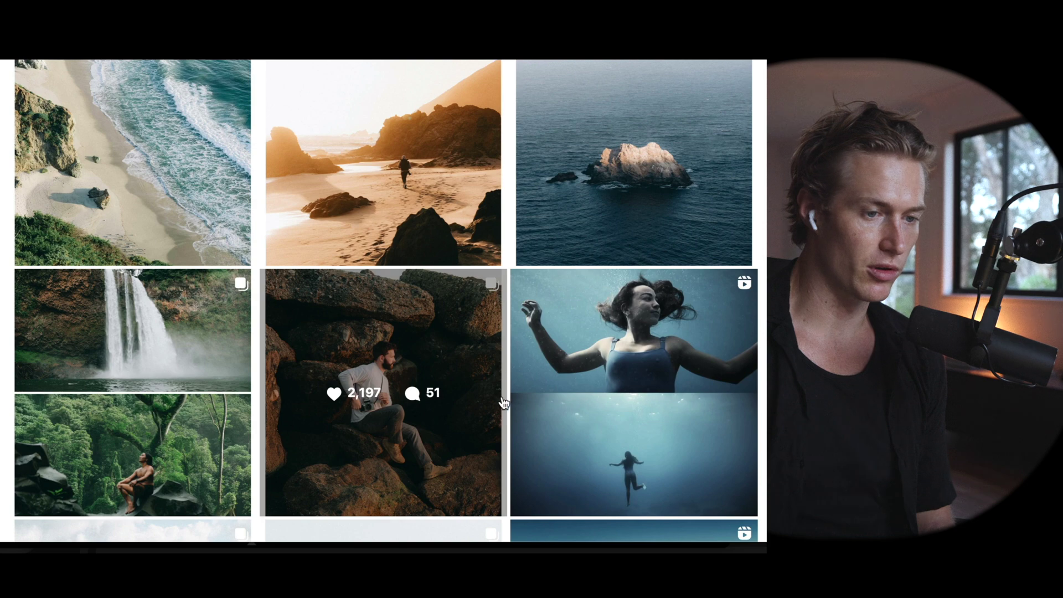
scroll(504, 403, up, 5)
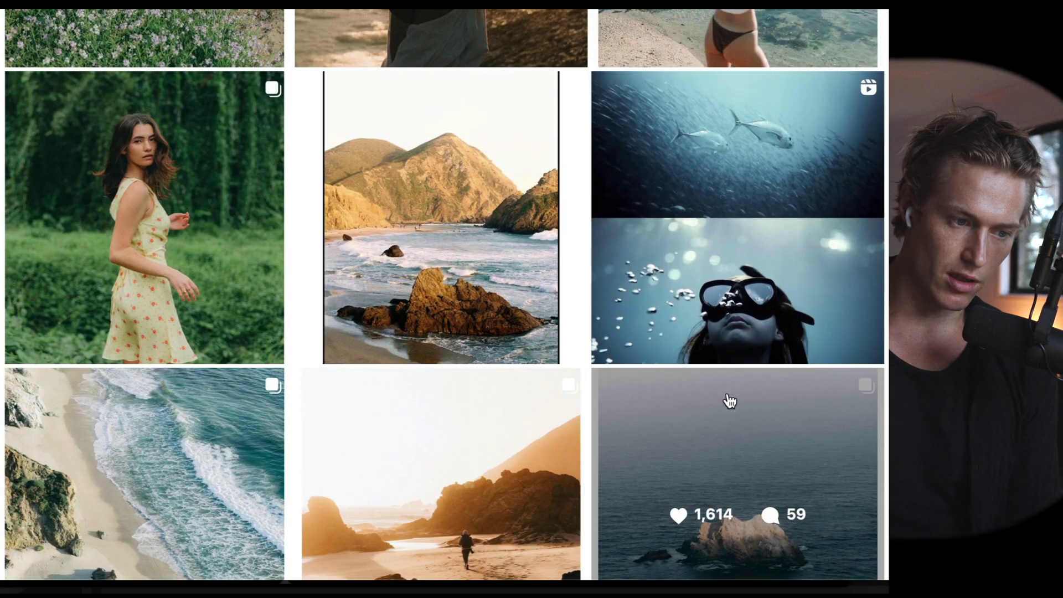
scroll(730, 401, down, 4)
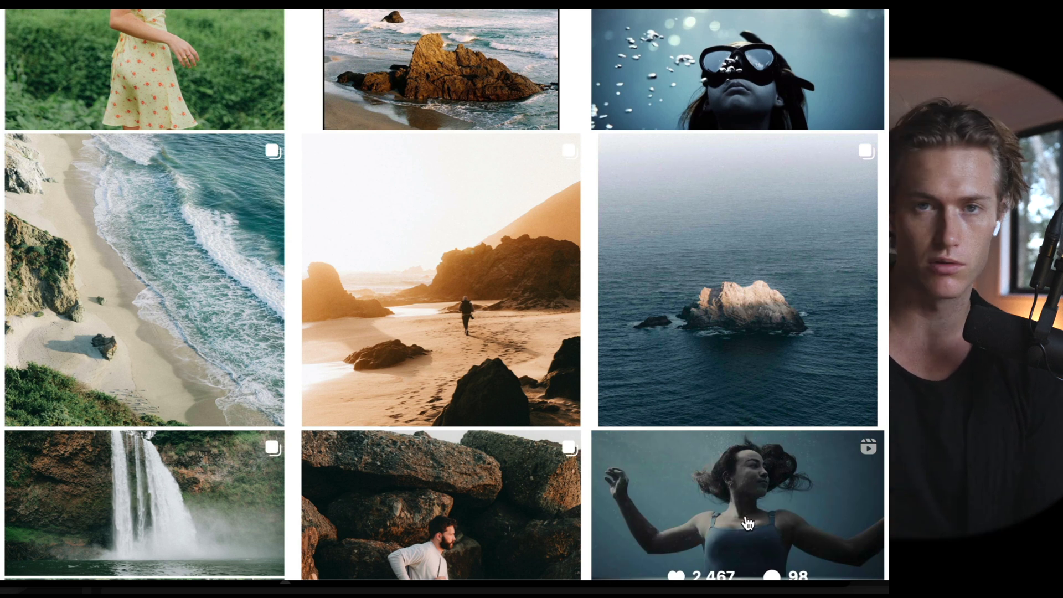
scroll(748, 523, up, 1)
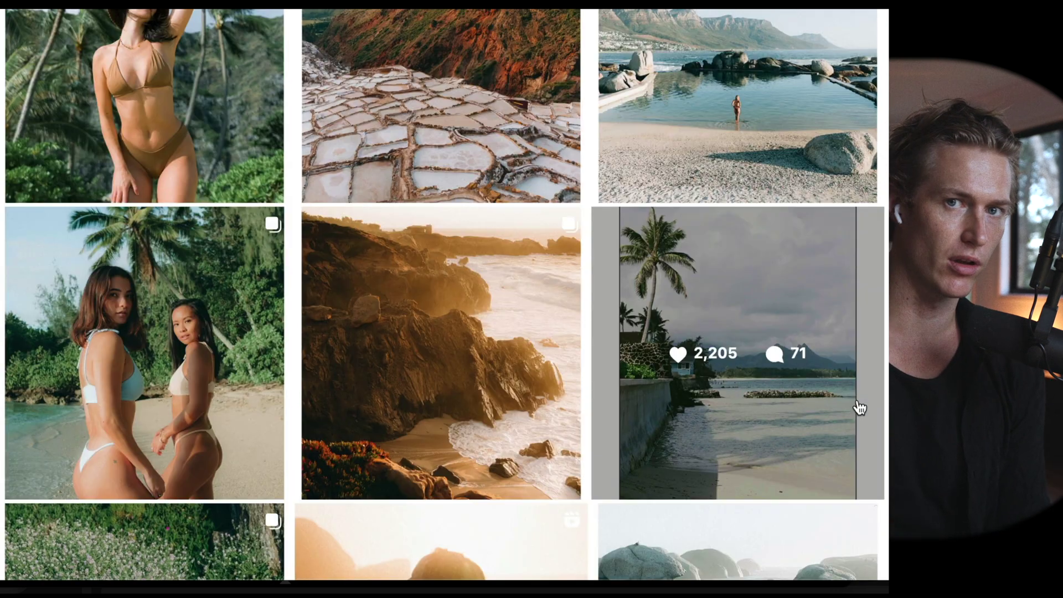
scroll(885, 415, down, 10)
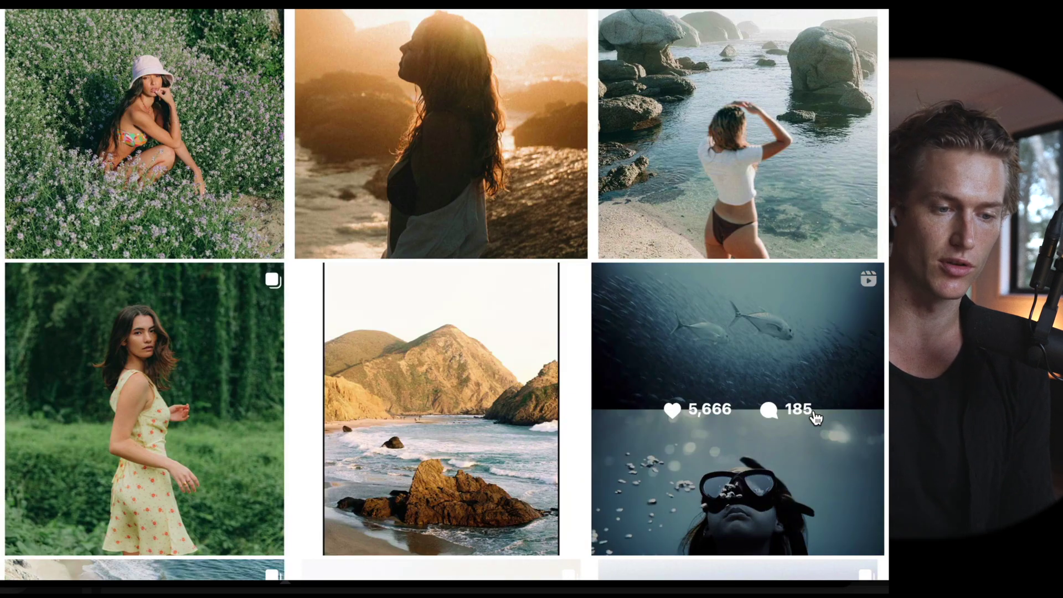
scroll(812, 420, down, 5)
scroll(755, 124, up, 10)
click(749, 121)
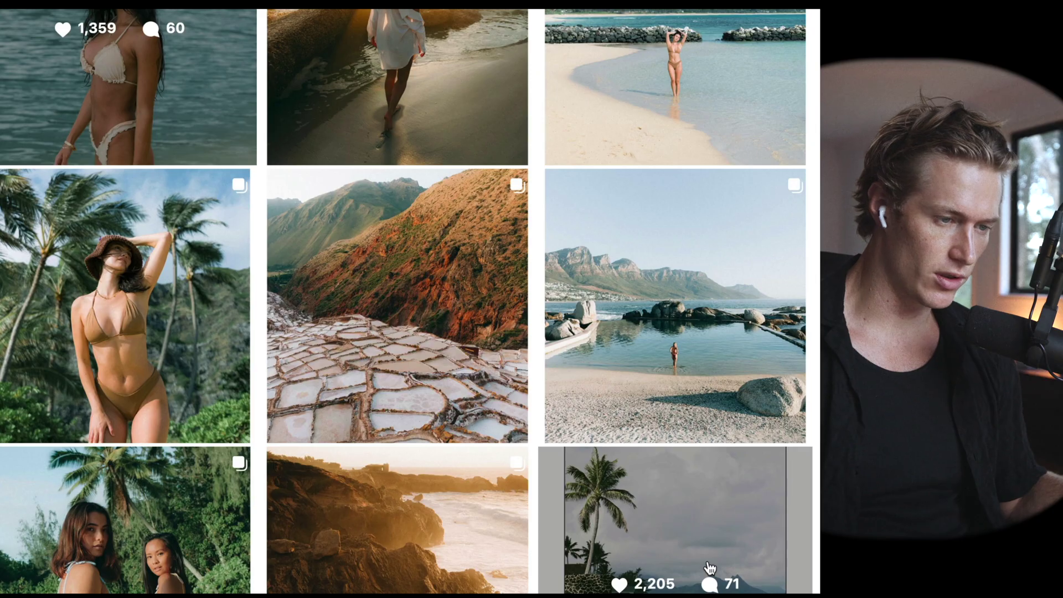
- Look at the Cape Town beach post and its comments, then scroll back through the profile grid
click(743, 440)
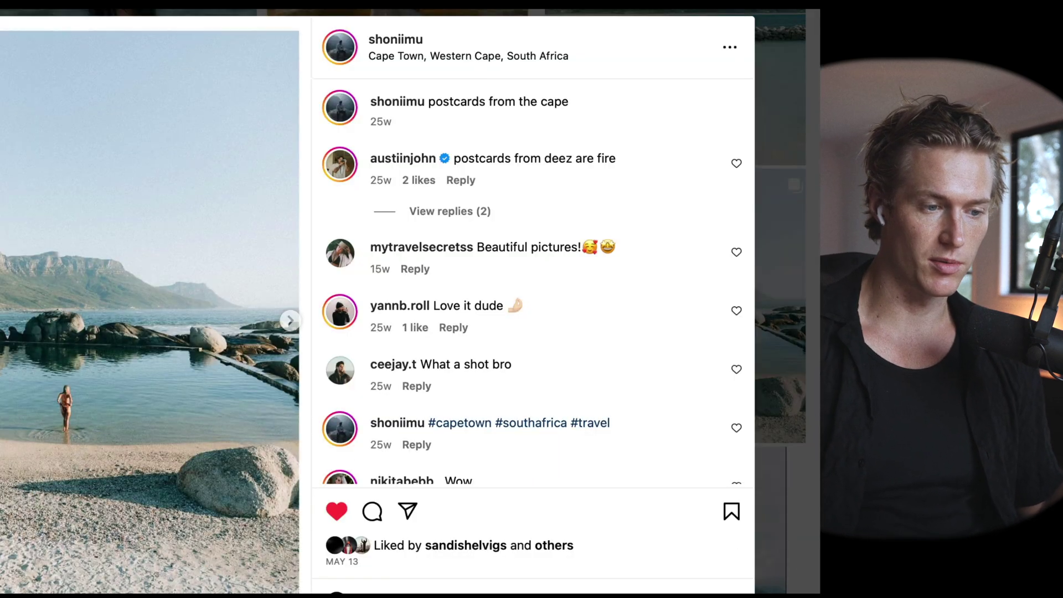
key(Escape)
scroll(670, 354, up, 5)
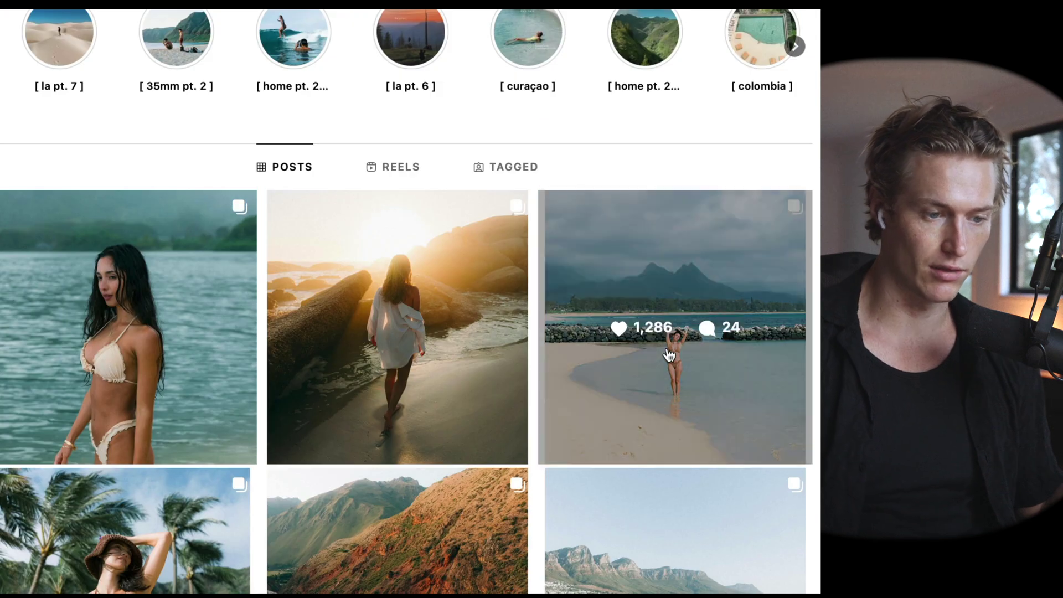
scroll(637, 349, down, 10)
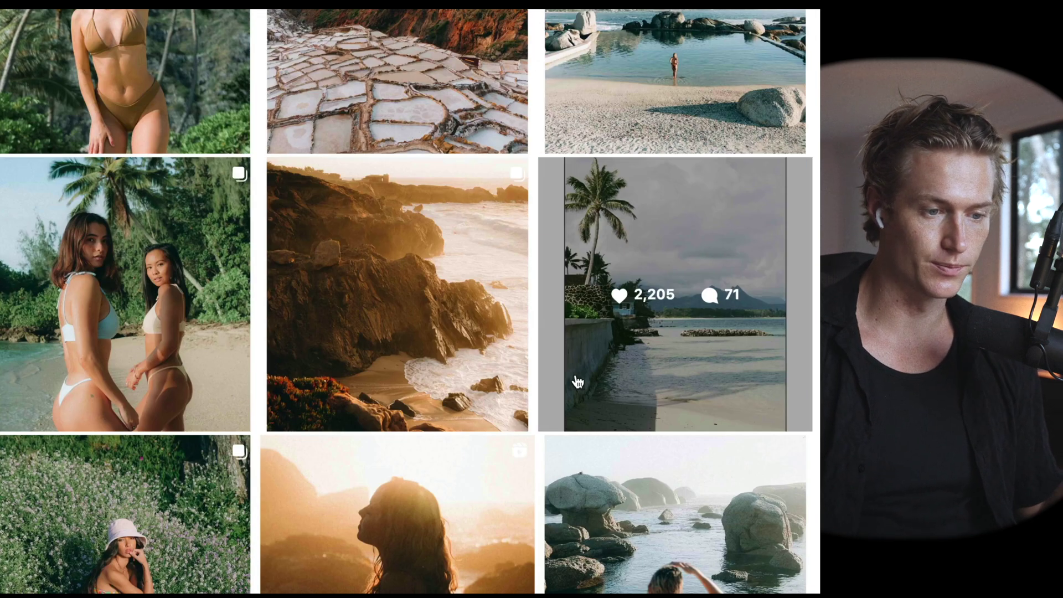
scroll(582, 371, down, 10)
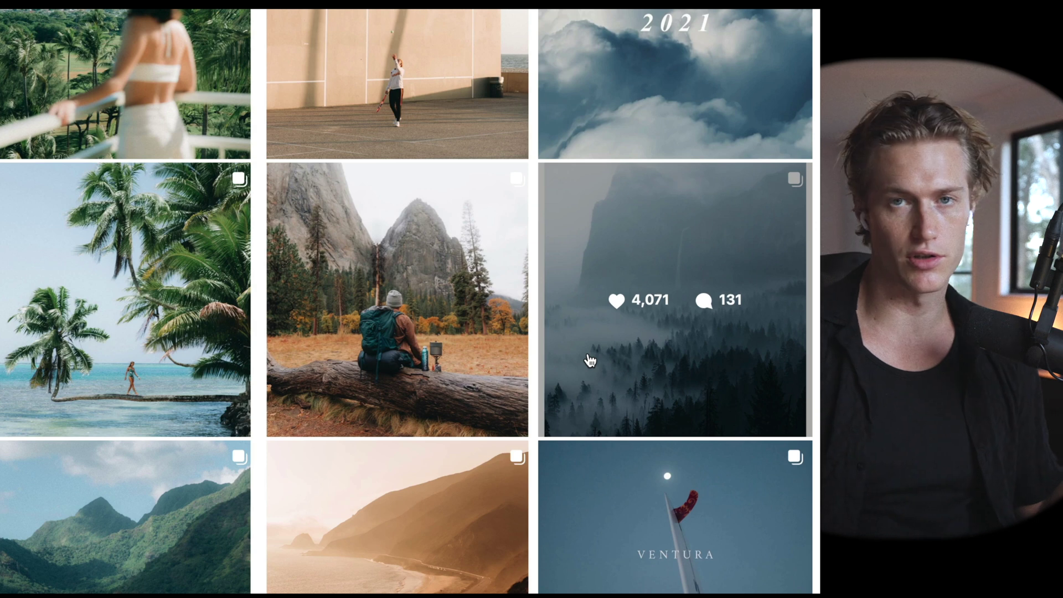
scroll(573, 368, down, 1)
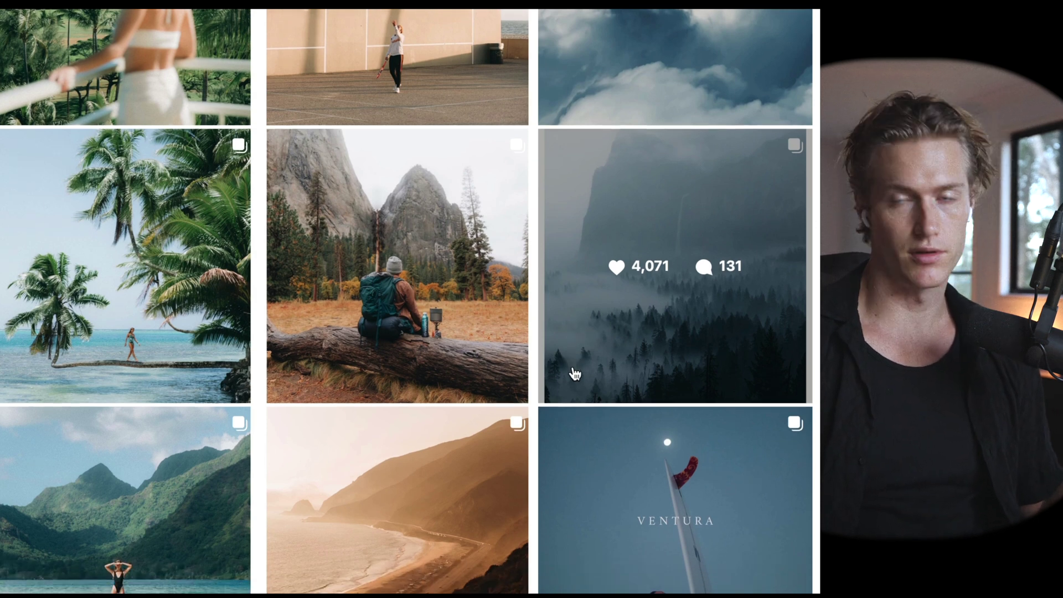
scroll(575, 374, up, 20)
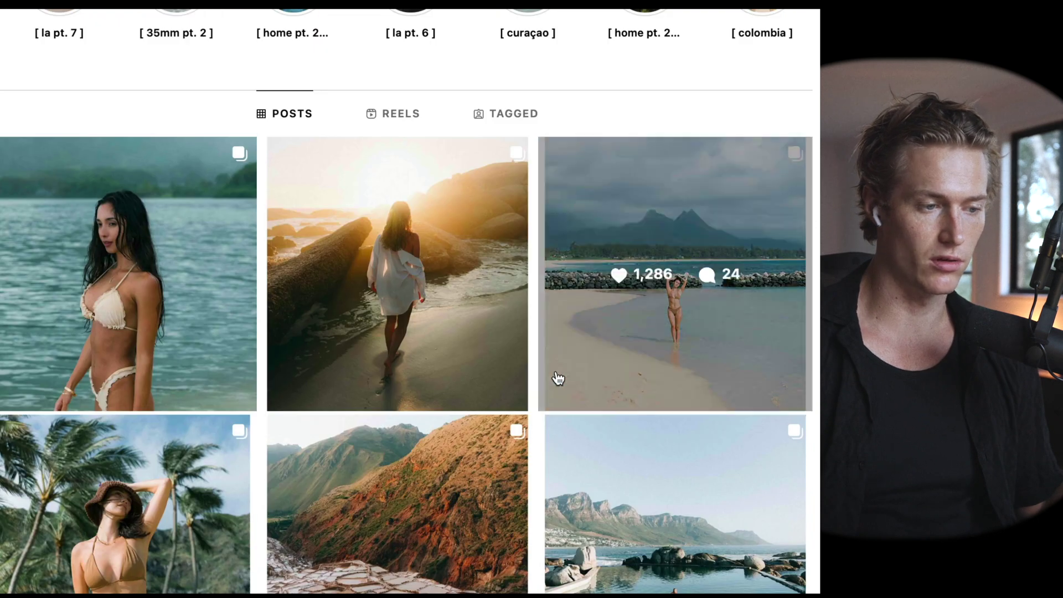
scroll(558, 378, down, 5)
scroll(636, 458, down, 5)
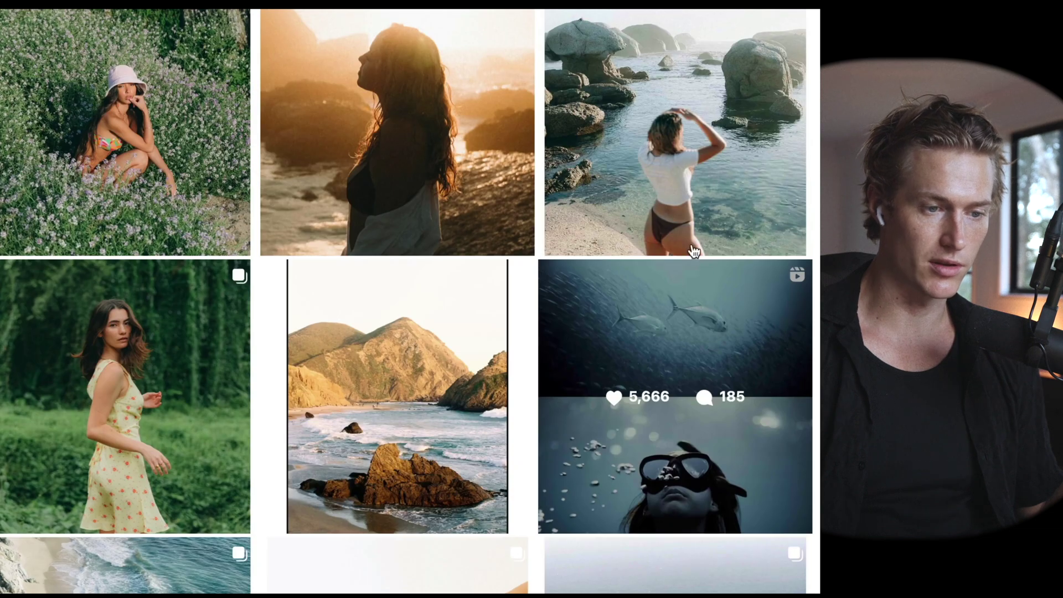
scroll(576, 388, up, 15)
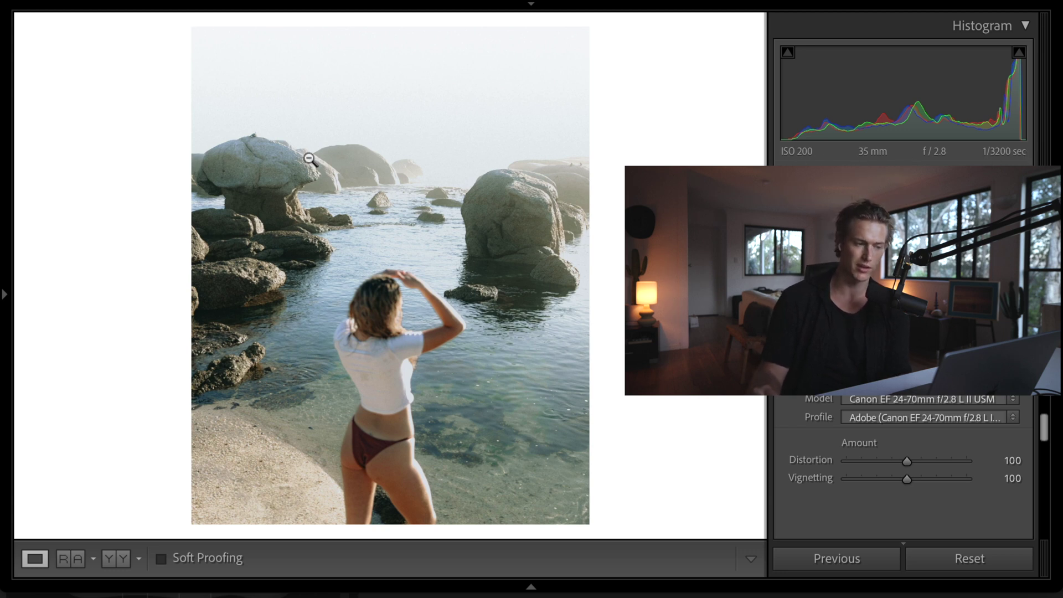
- Preview the unedited rock-pool original, then restore the faded edit for side-by-side comparison
click(963, 558)
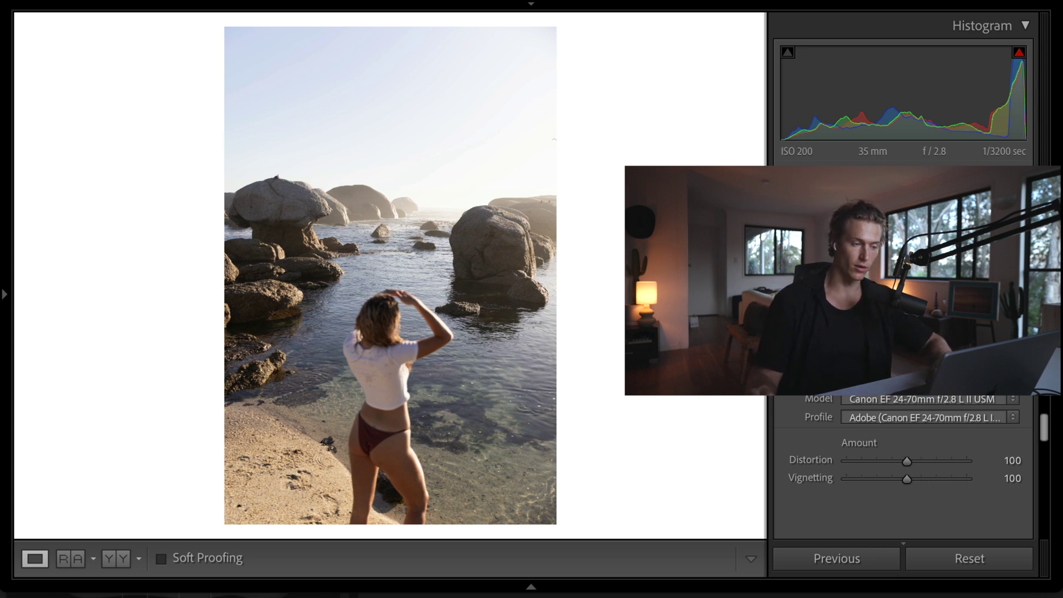
key(backslash)
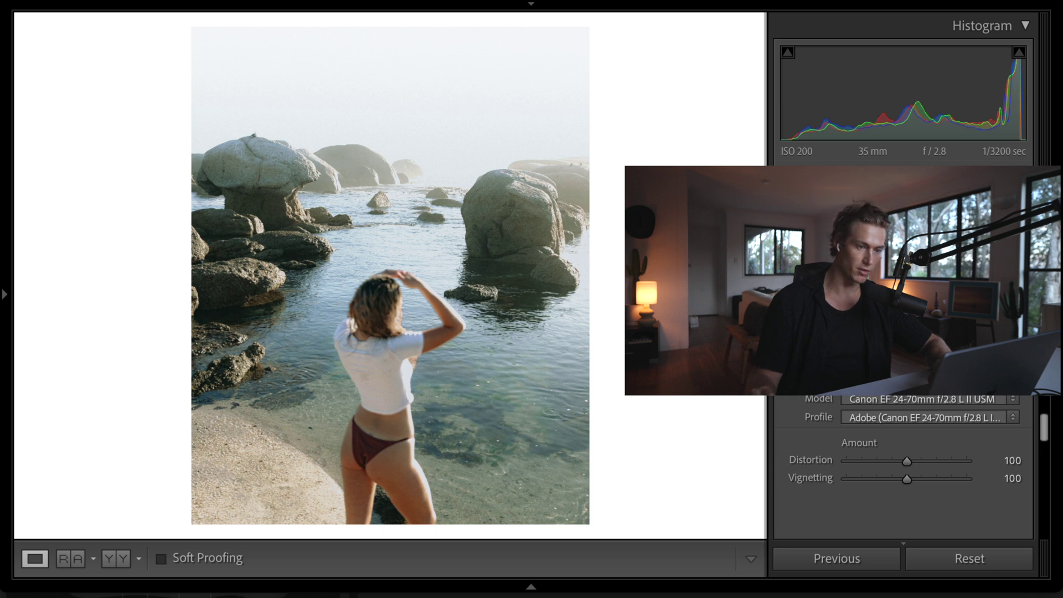
scroll(902, 443, down, 5)
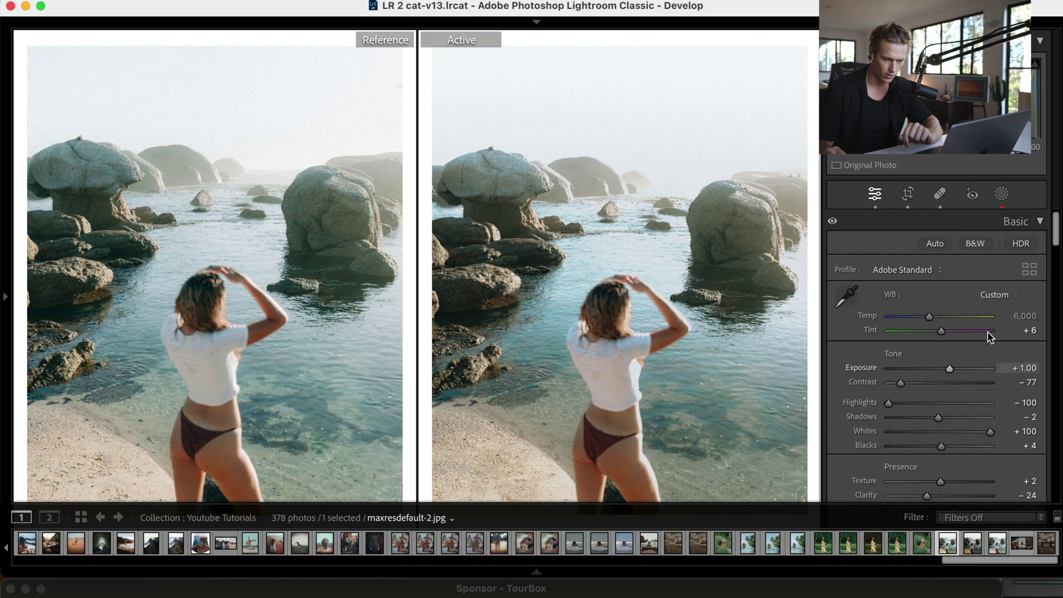
- Compare the active copy unedited versus edited, then zero its Basic settings to Exposure 0.00
click(973, 546)
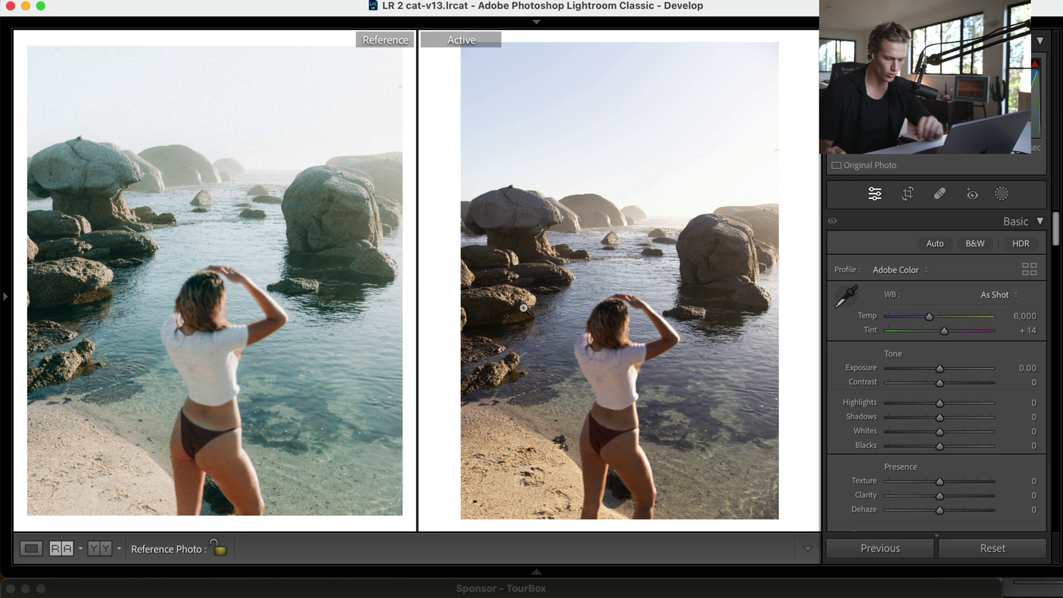
key(super+z)
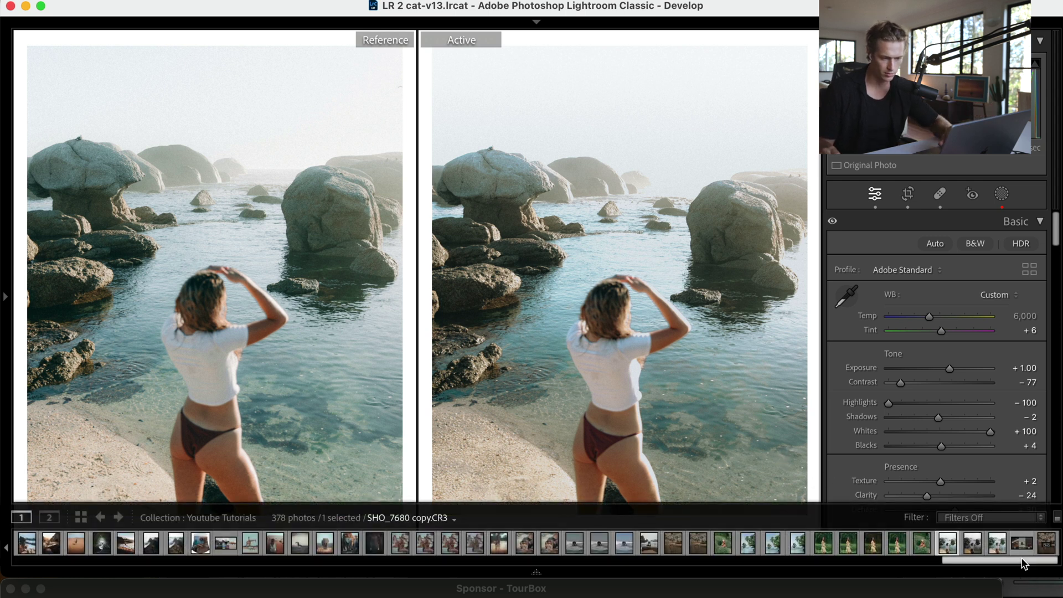
click(993, 548)
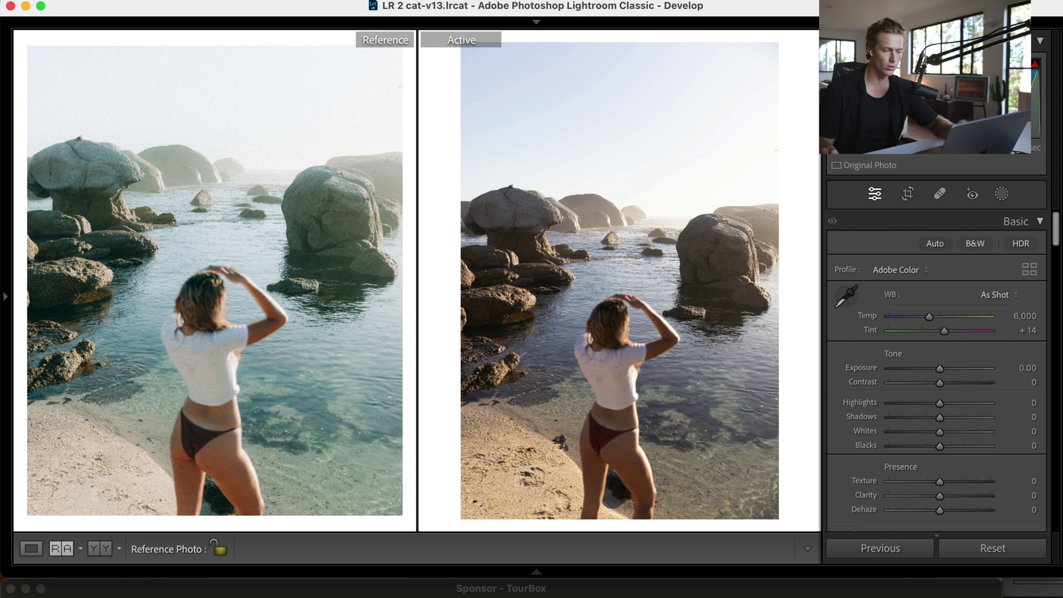
key(super+z)
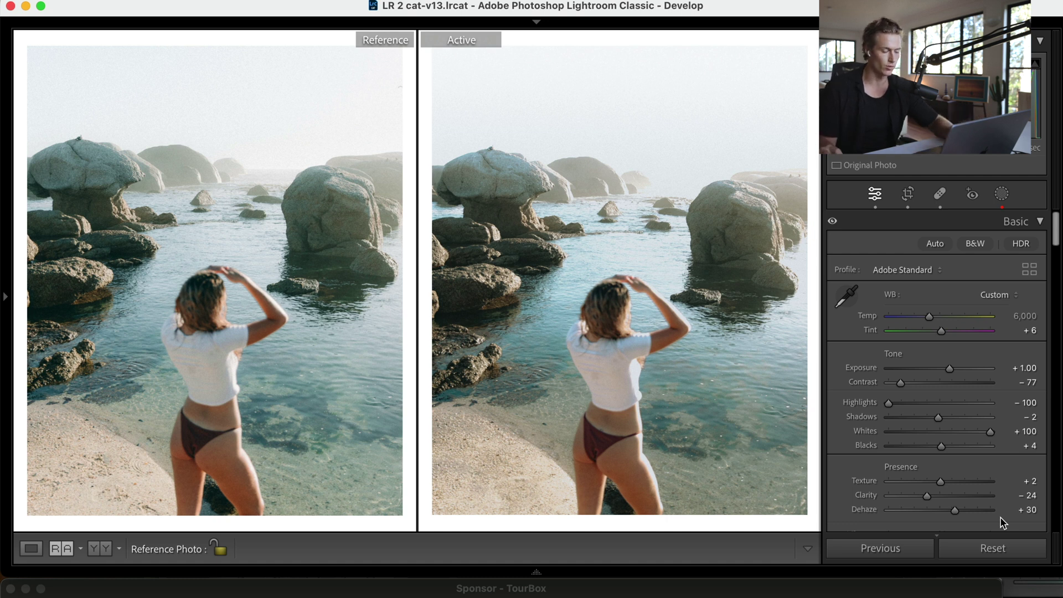
click(965, 551)
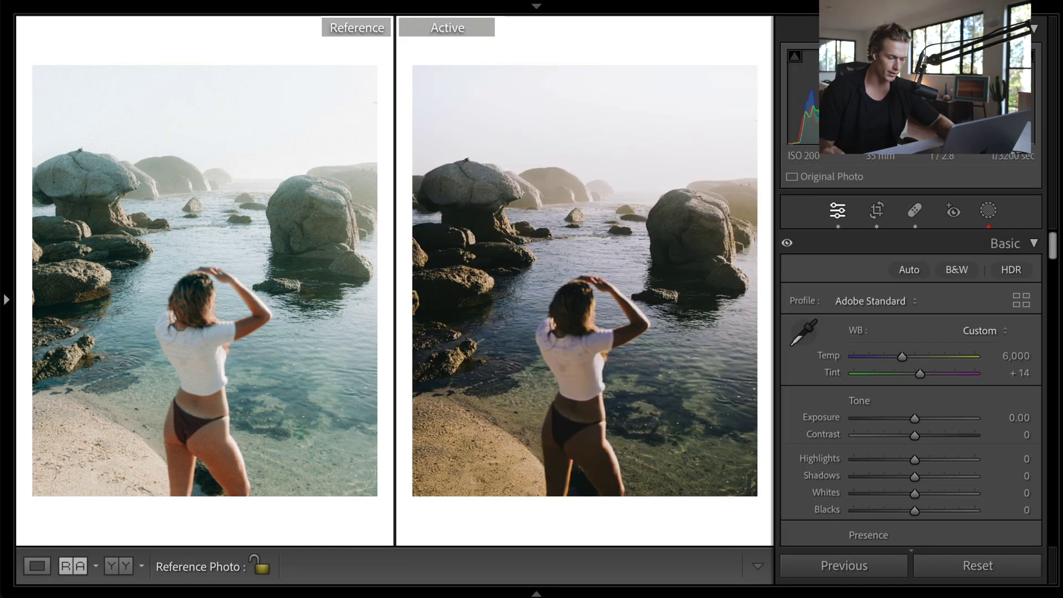
scroll(935, 301, down, 1)
scroll(1038, 413, down, 10)
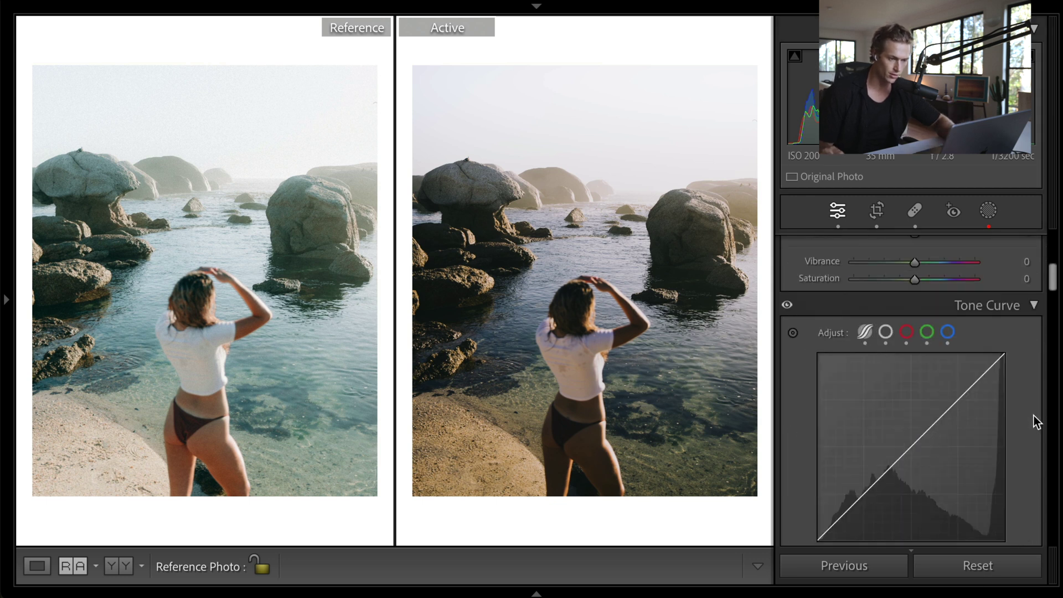
click(788, 306)
click(788, 306)
click(787, 306)
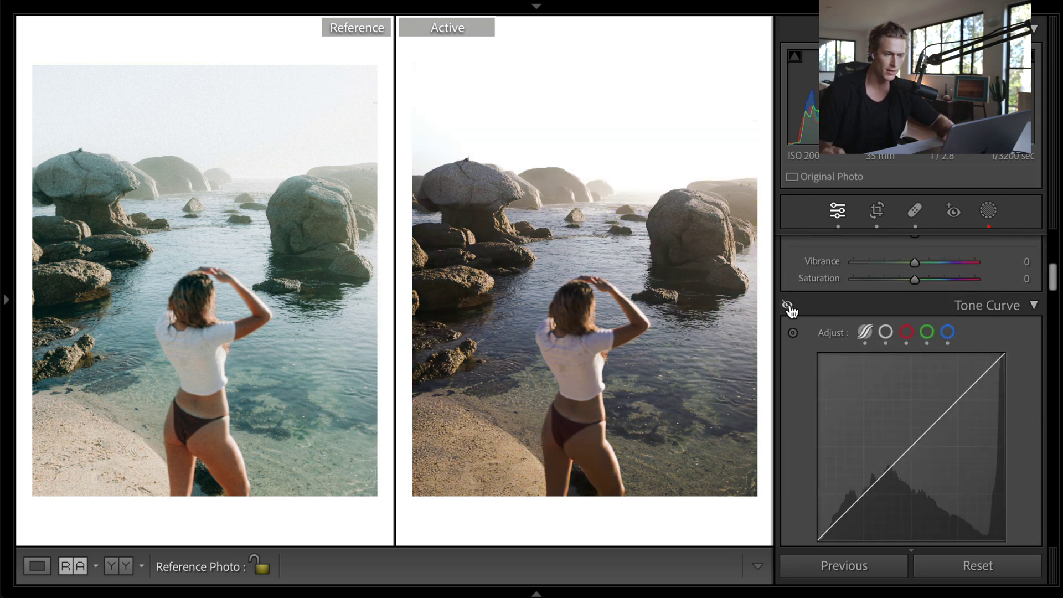
click(787, 306)
click(865, 338)
scroll(898, 363, down, 3)
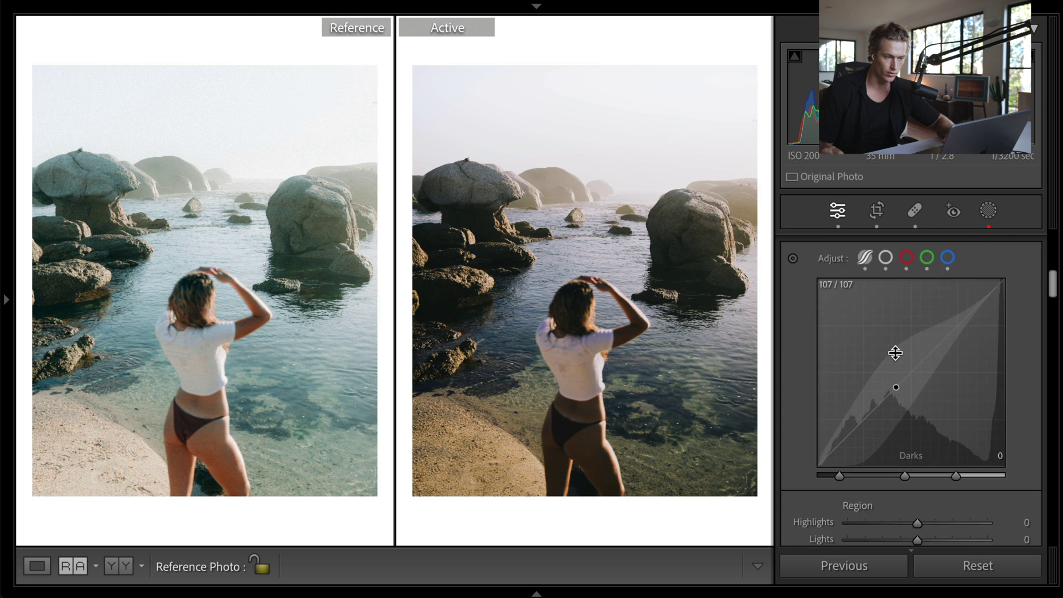
click(906, 258)
click(928, 258)
click(948, 258)
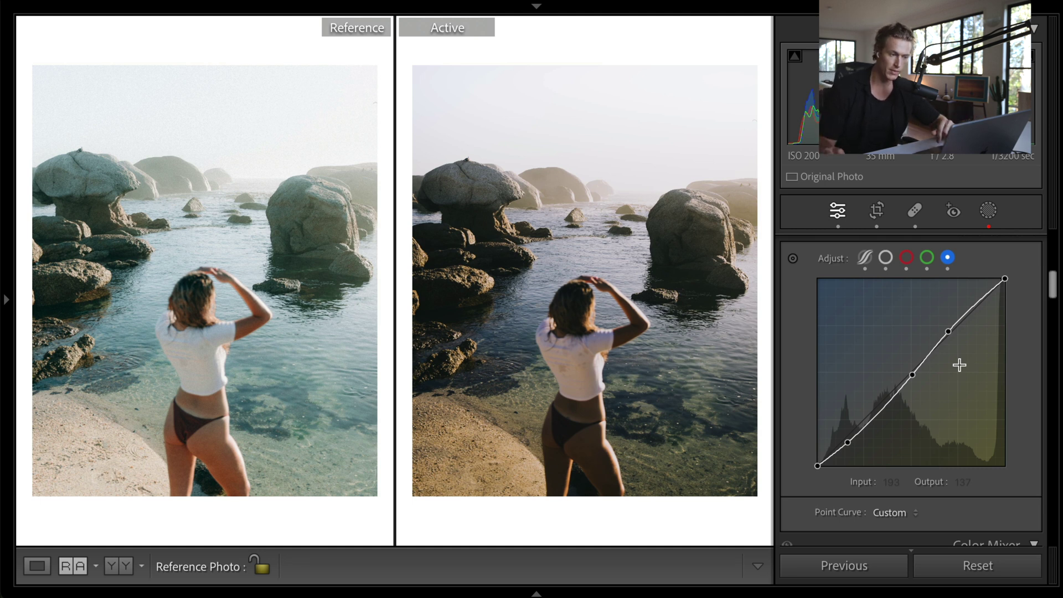
scroll(964, 333, up, 5)
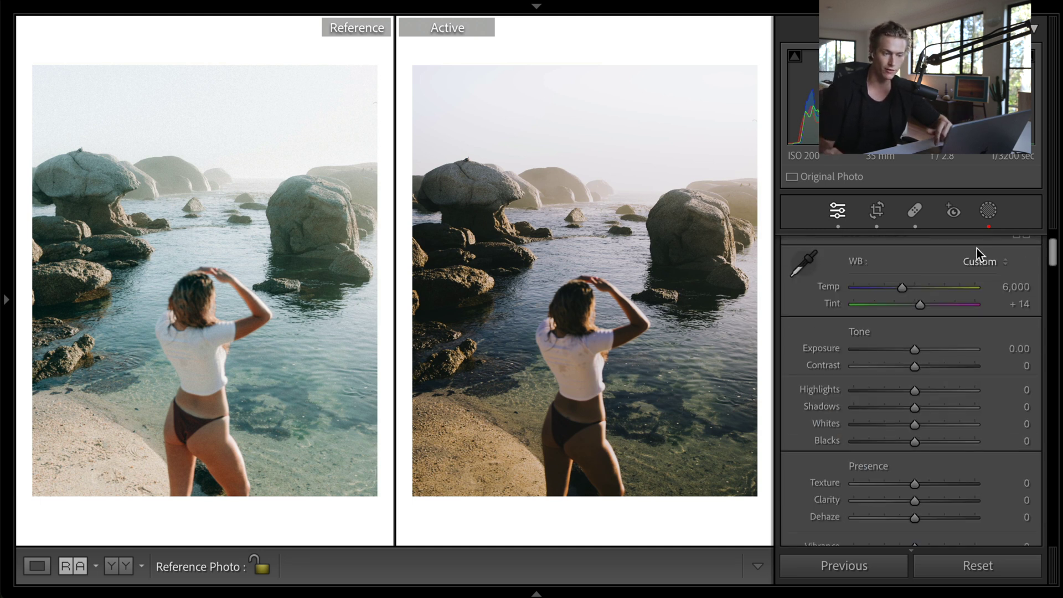
click(988, 210)
click(748, 175)
click(746, 139)
click(745, 98)
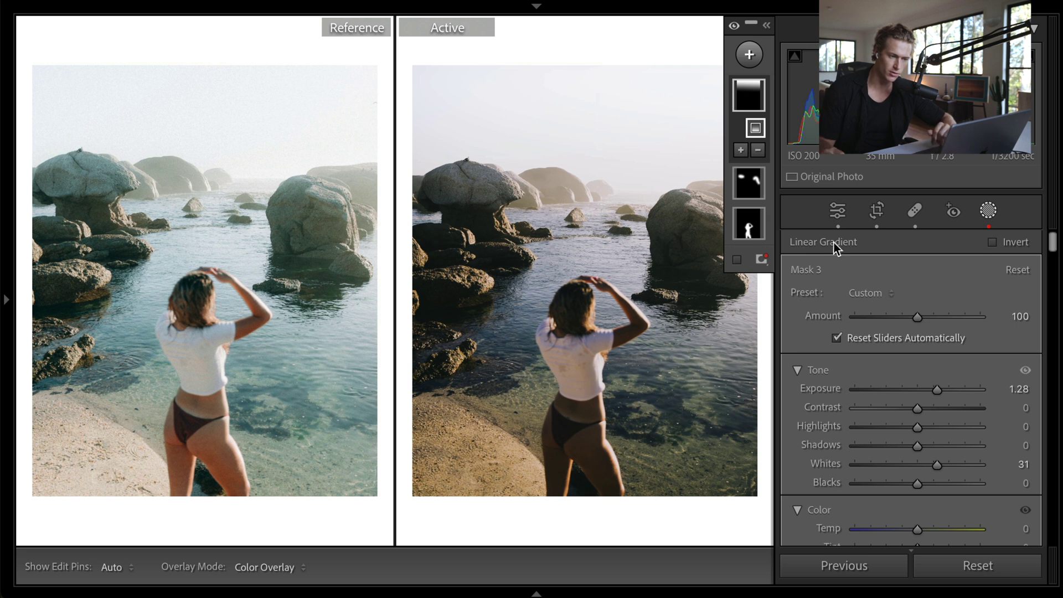
click(987, 216)
scroll(842, 453, down, 5)
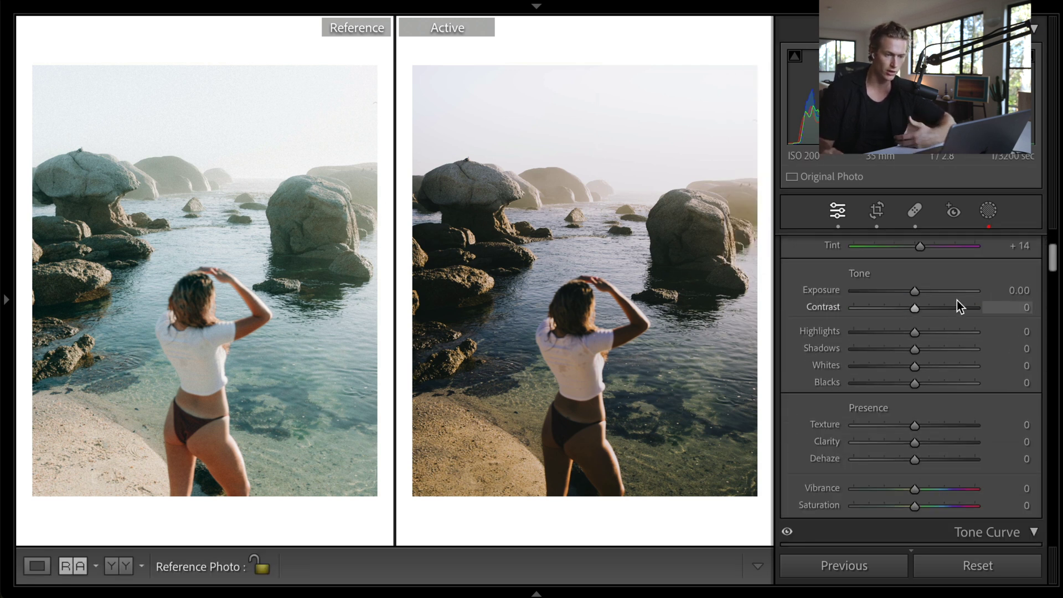
- Raise exposure to +1.00, cut contrast to −75, highlights to −100 and whites to +94
drag(918, 294, 930, 293)
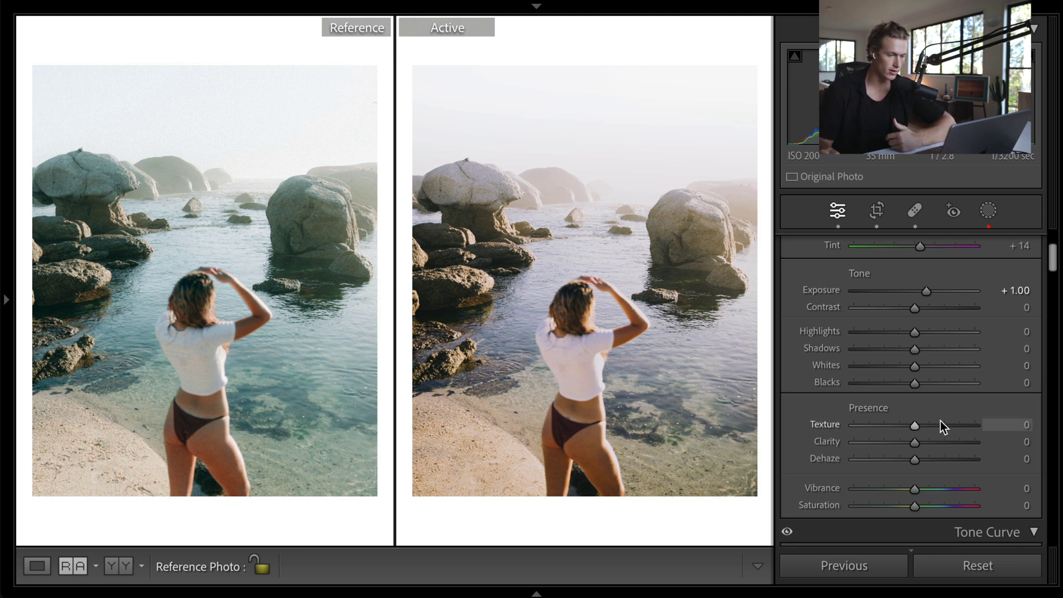
click(869, 308)
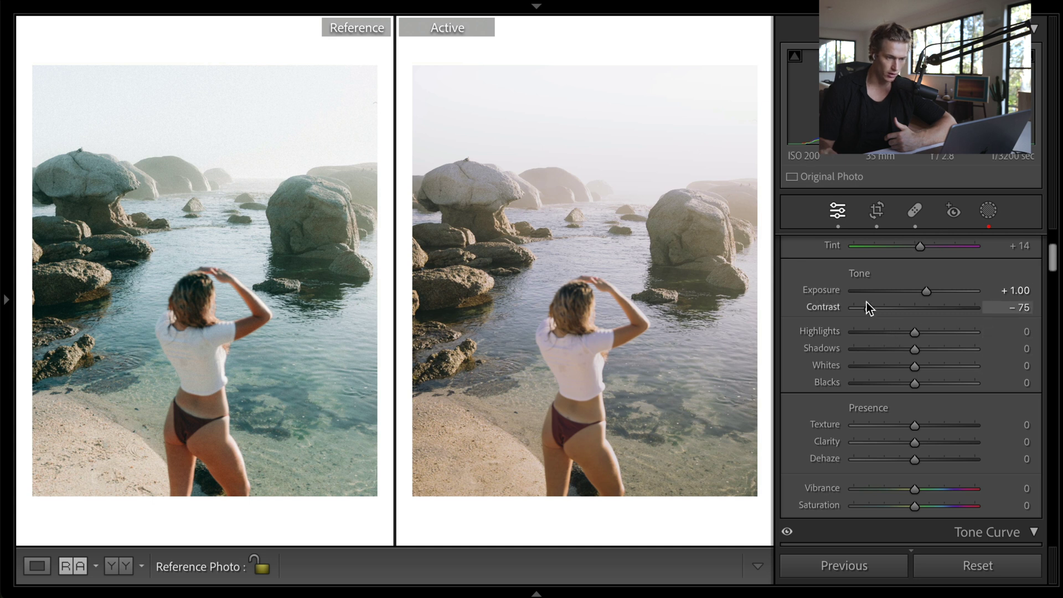
click(855, 332)
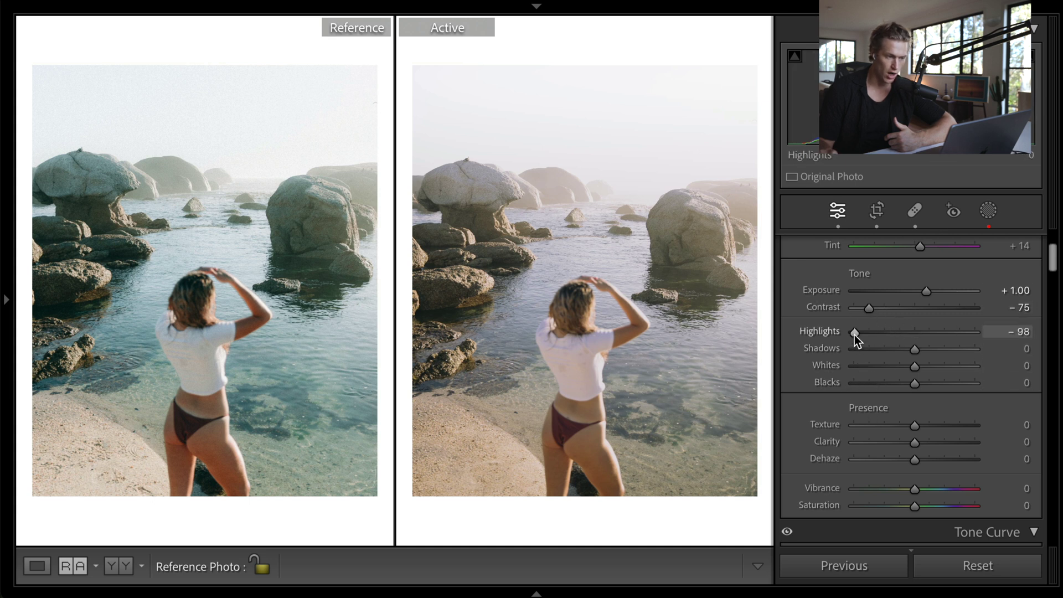
drag(965, 339, 637, 191)
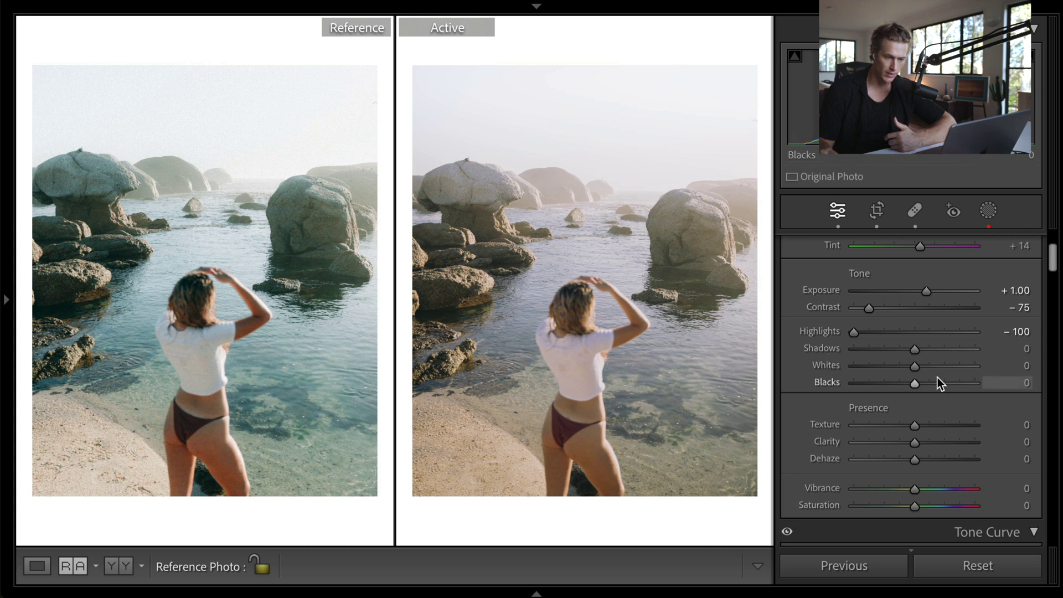
drag(945, 367, 976, 367)
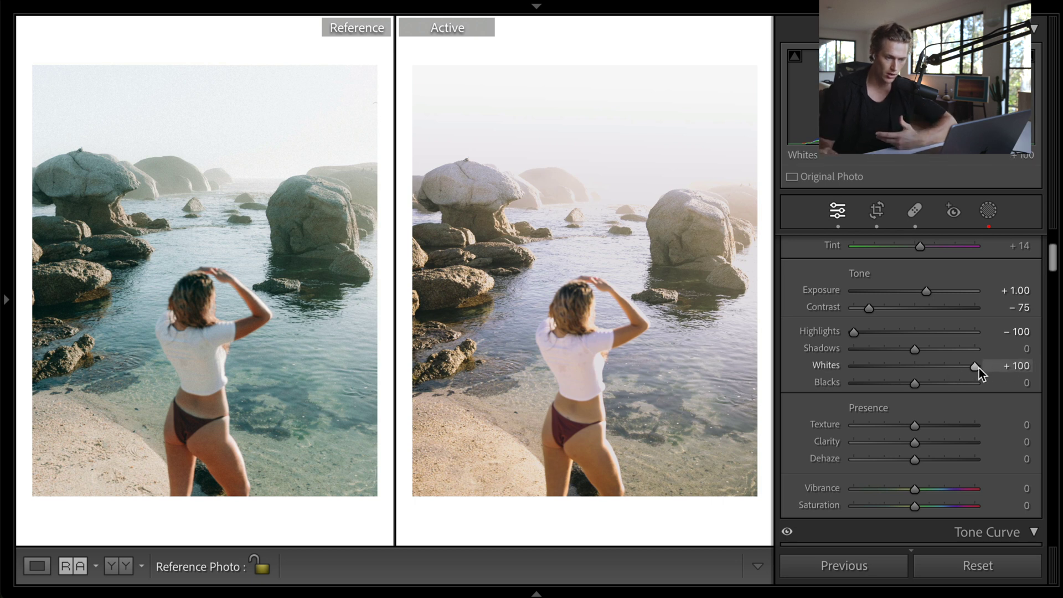
drag(978, 370, 977, 370)
- Add Dehaze +30 and lower Clarity to −24 for a softer look
scroll(887, 471, down, 15)
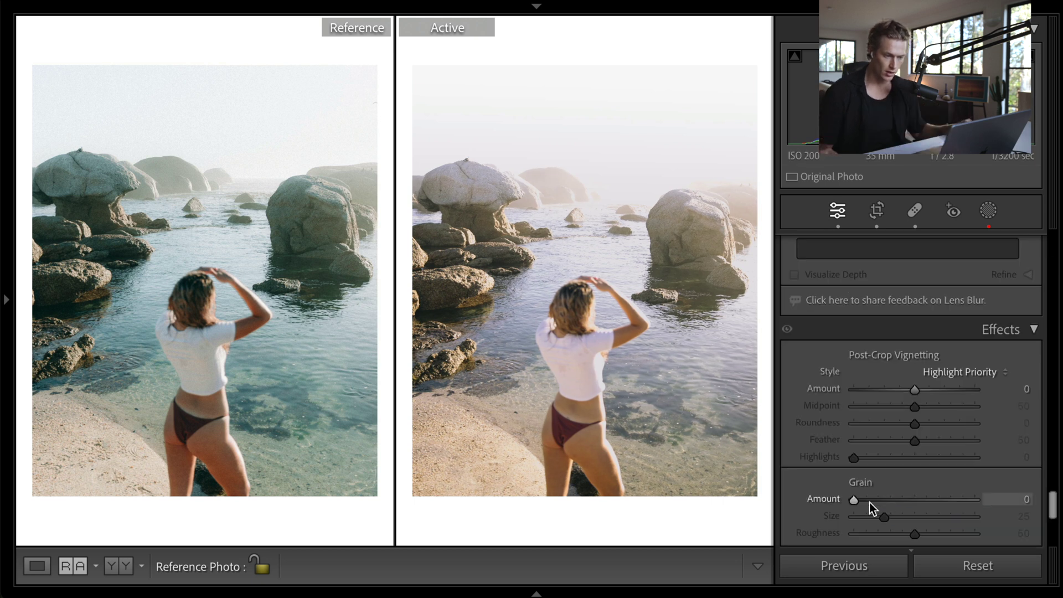
scroll(898, 346, down, 5)
drag(897, 346, 898, 346)
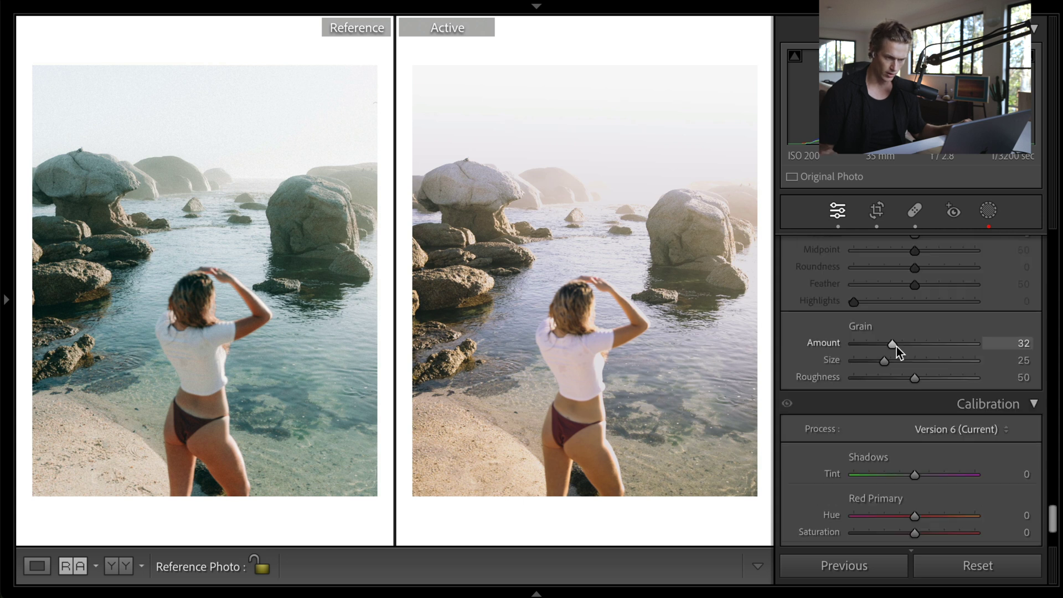
scroll(899, 346, up, 20)
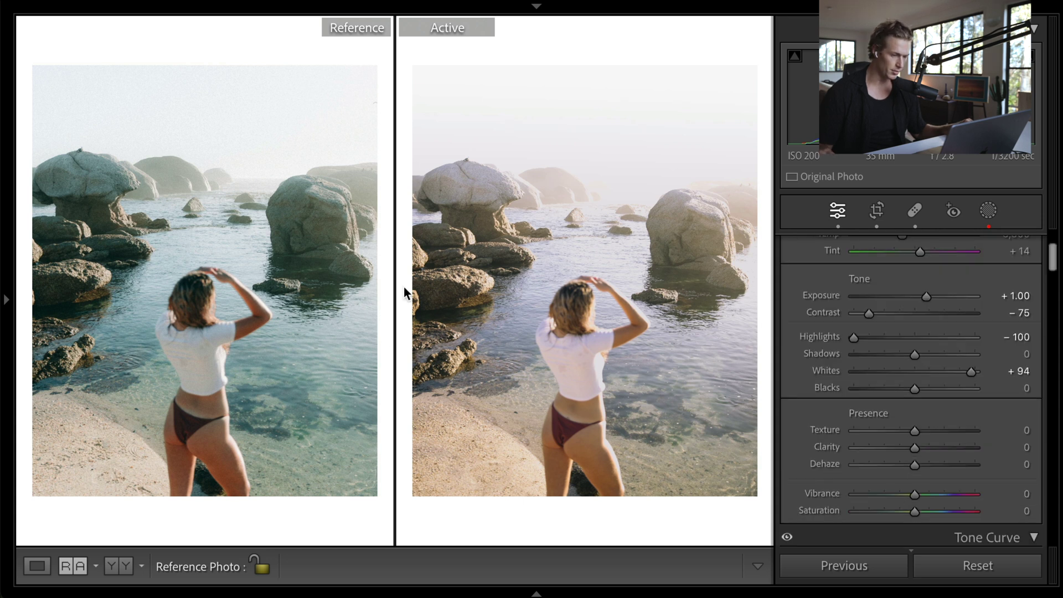
drag(941, 463, 932, 467)
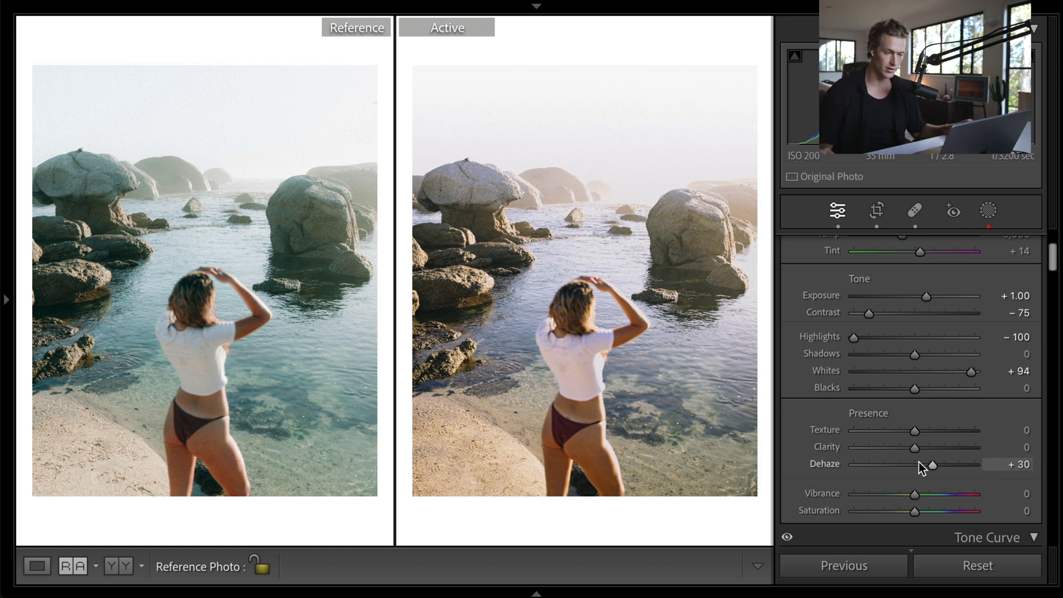
drag(914, 449, 911, 428)
- Lift Blacks to +4, adjust Shadows and raise Vibrance to +10
drag(915, 388, 916, 387)
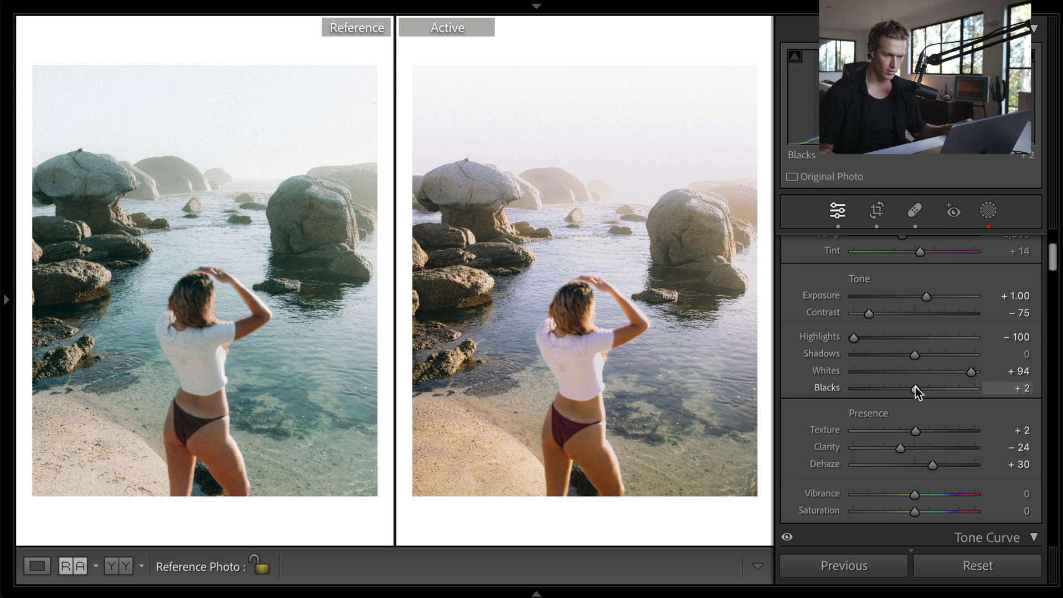
drag(915, 389, 916, 390)
drag(921, 357, 913, 360)
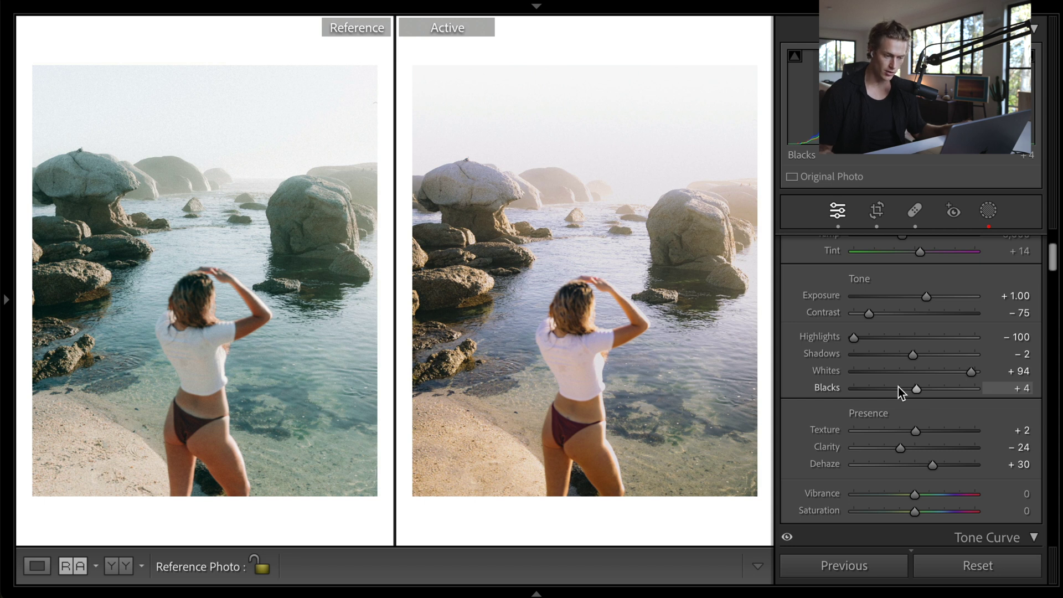
drag(915, 494, 918, 494)
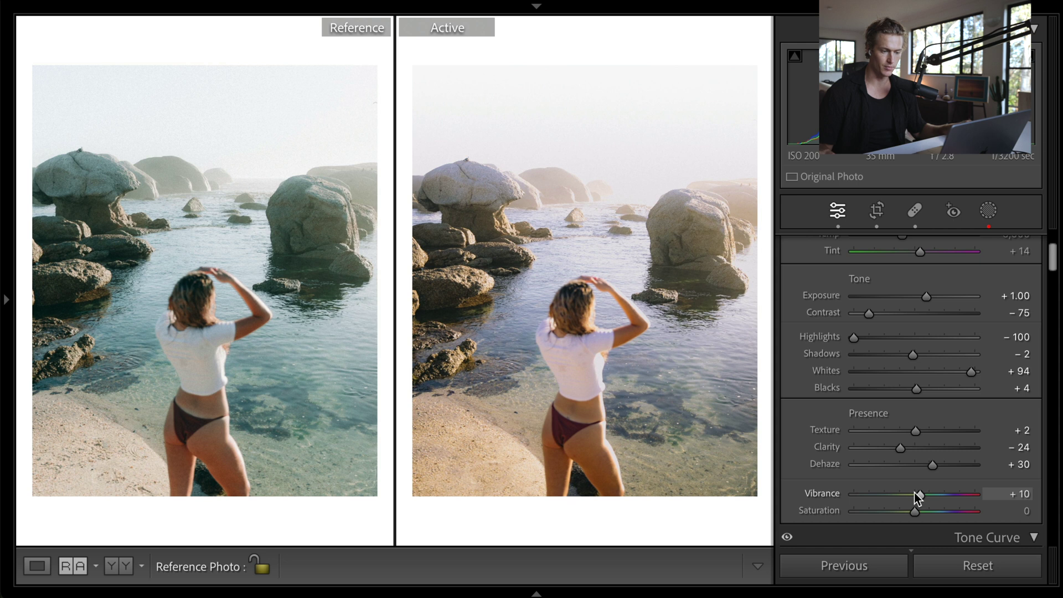
drag(1049, 260, 1052, 320)
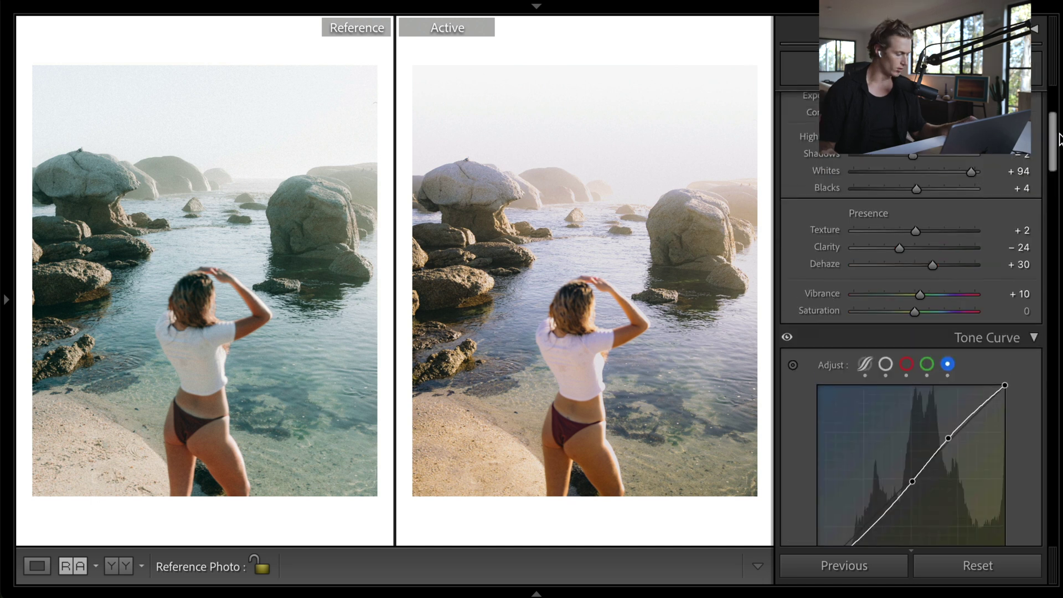
drag(1055, 137, 1054, 283)
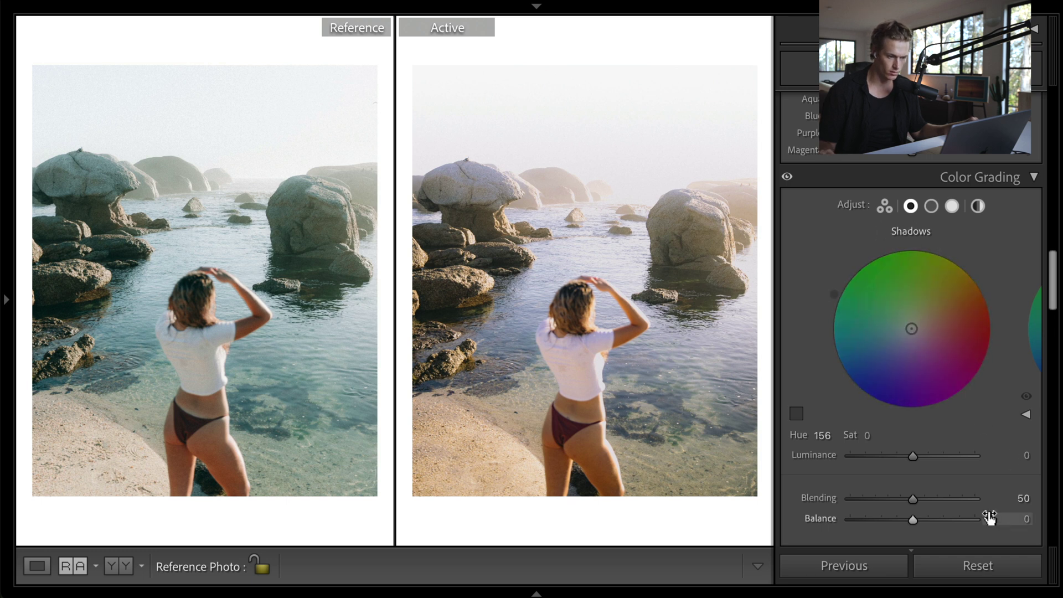
- Give the colour-grading shadows a saturation of 5 and check the before/after view
scroll(990, 518, down, 2)
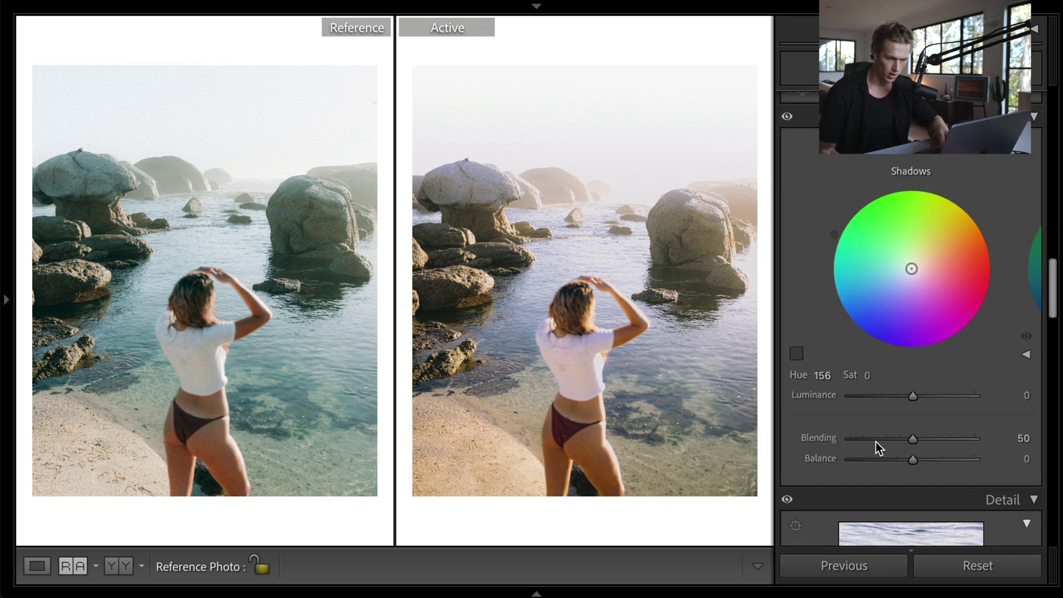
click(868, 375)
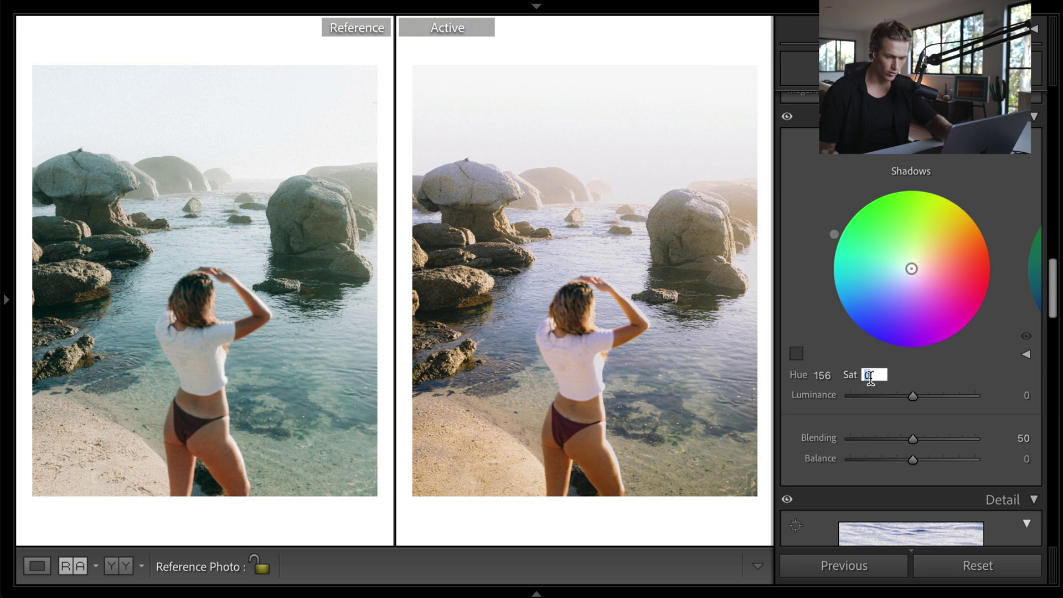
text(5)
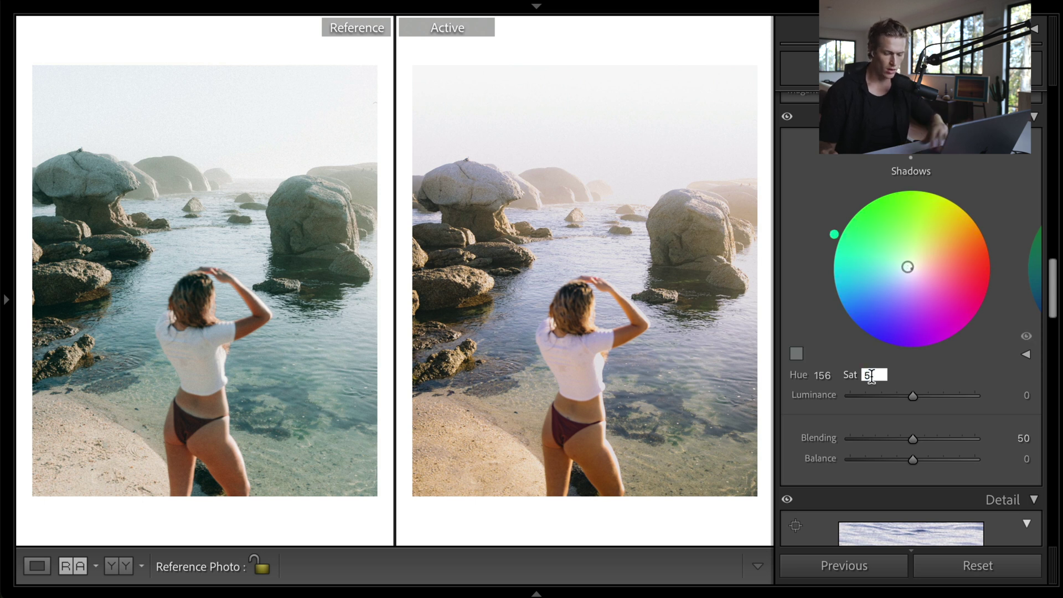
key(Return)
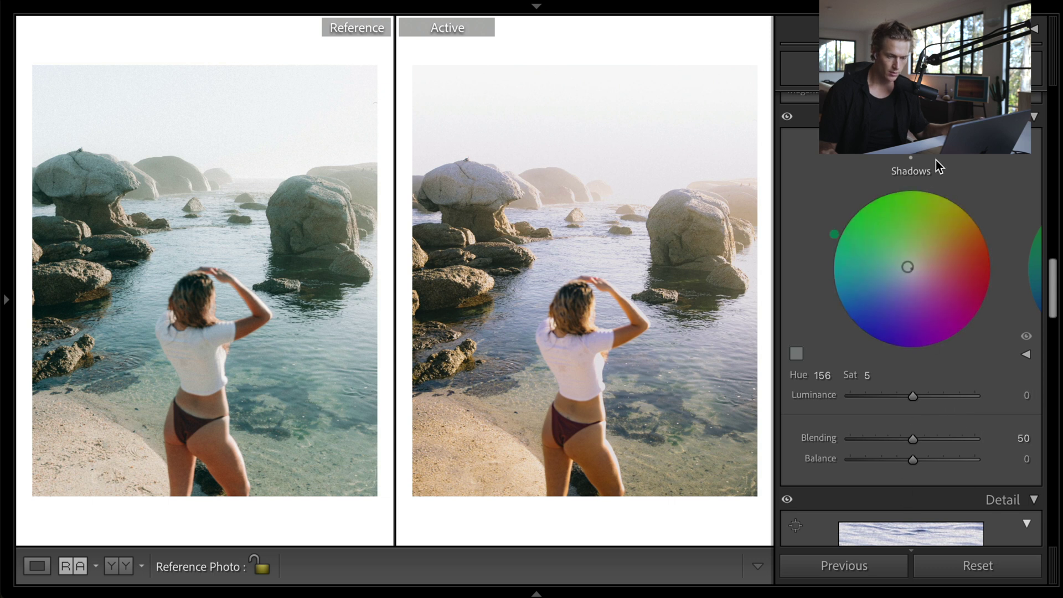
key(backslash)
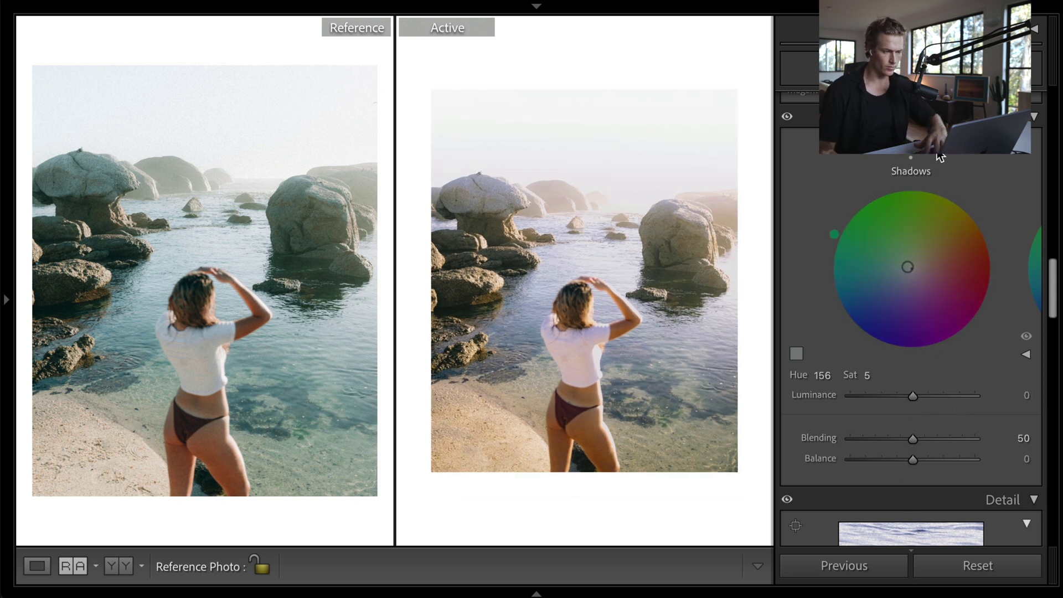
key(backslash)
- Set midtones saturation 3 and highlights hue 202, saturation 13, then disable grading to compare
click(938, 155)
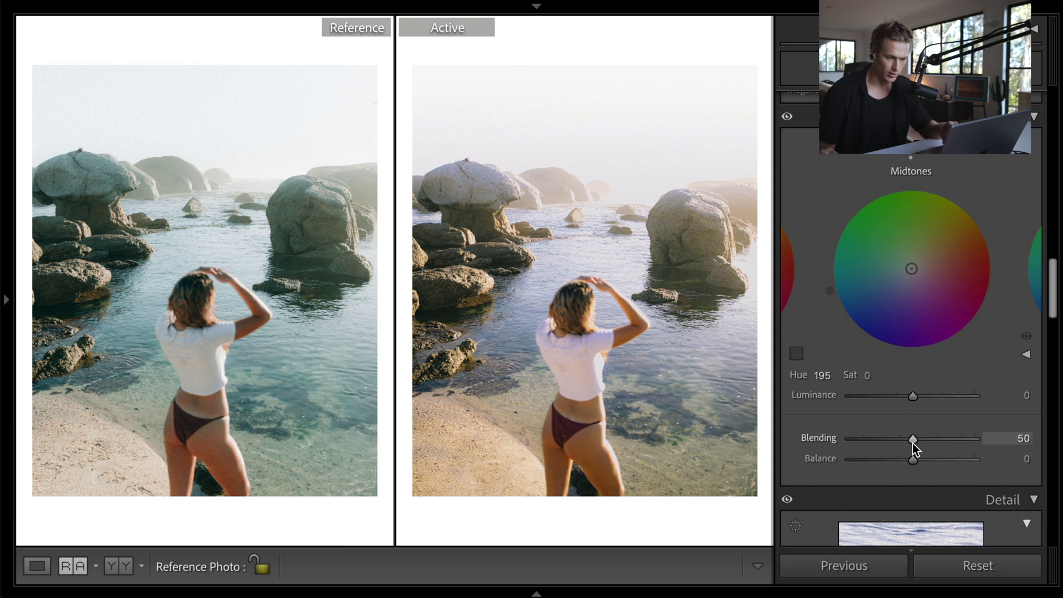
click(867, 375)
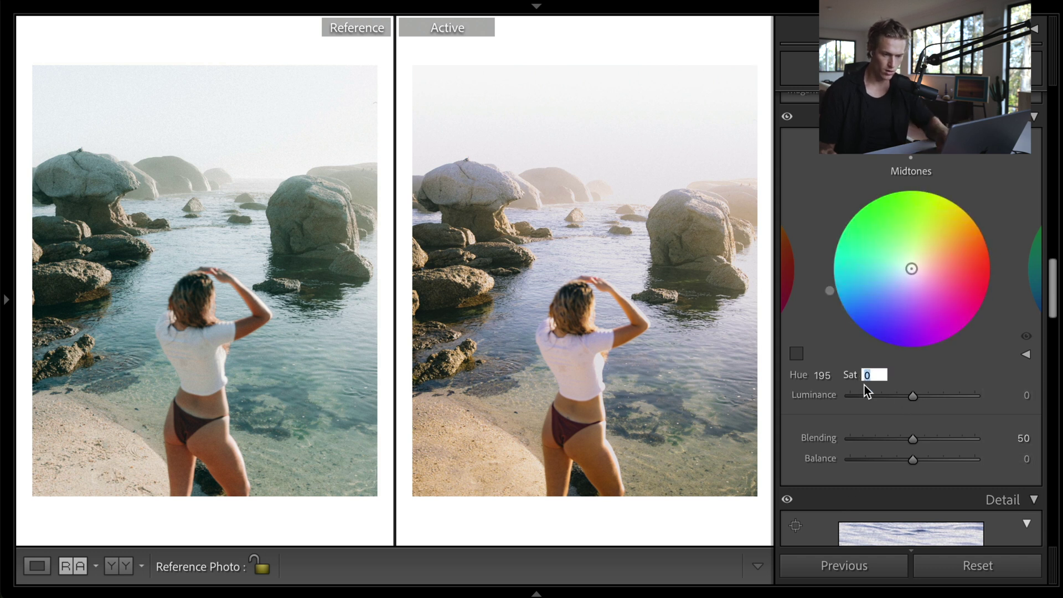
text(3)
key(Return)
scroll(905, 372, right, 2)
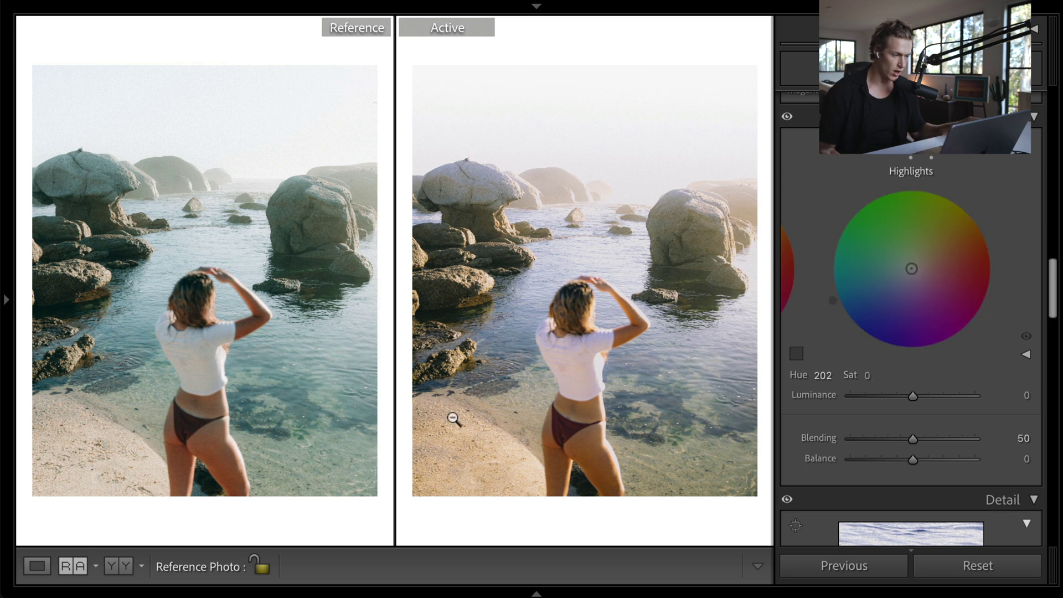
click(868, 375)
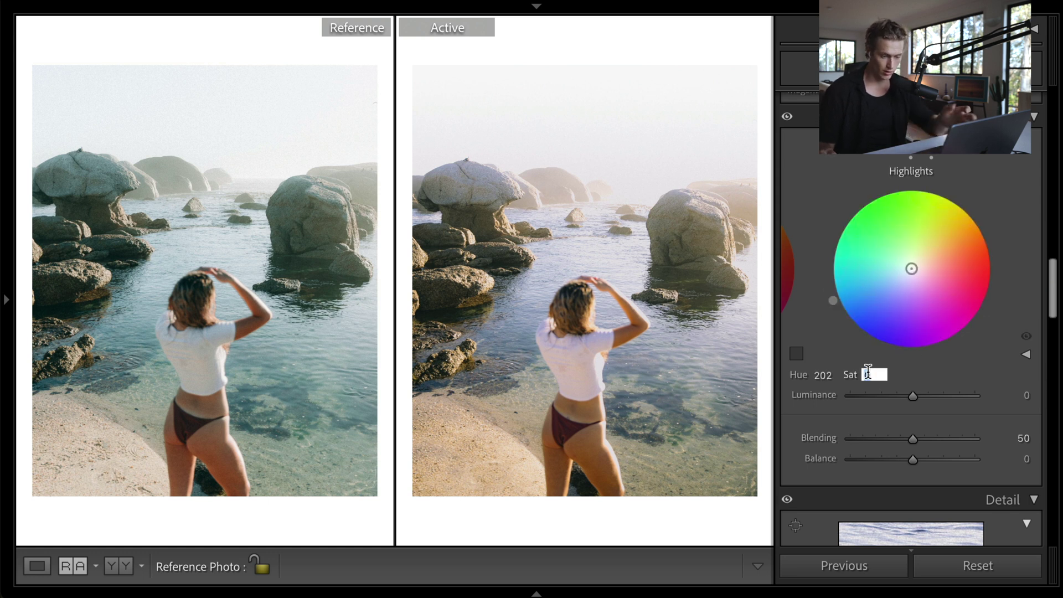
text(13)
key(Return)
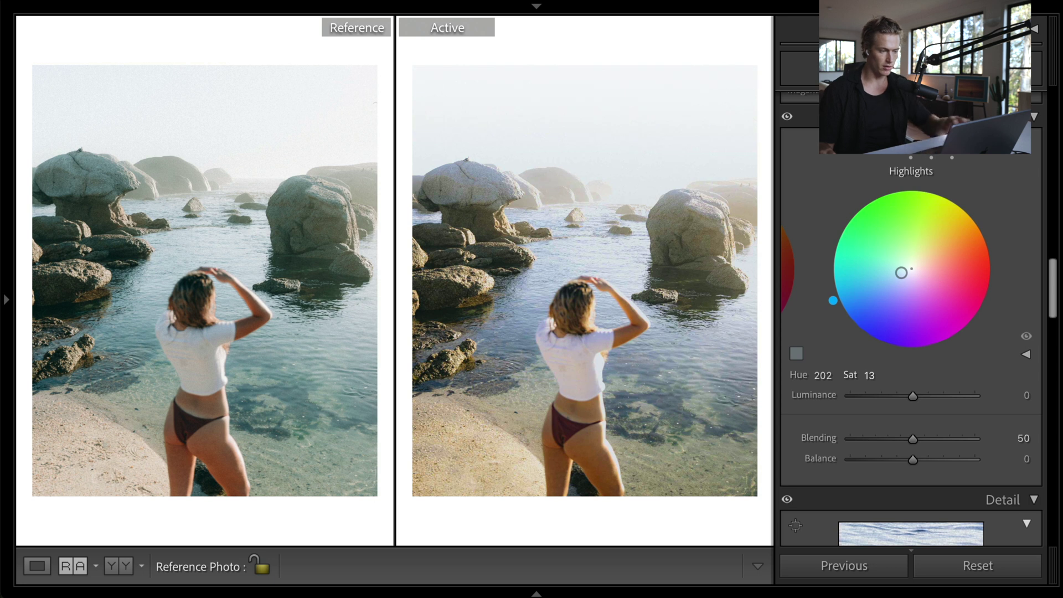
click(787, 116)
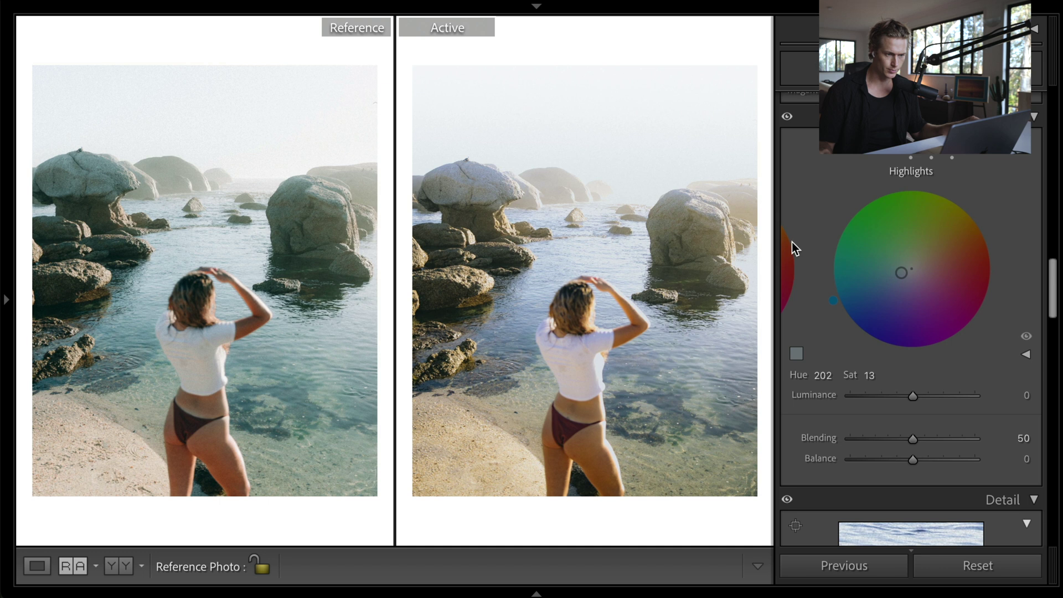
scroll(971, 457, up, 1)
- Set Tint to +6 and enable lens profile corrections and chromatic aberration removal
scroll(971, 457, up, 10)
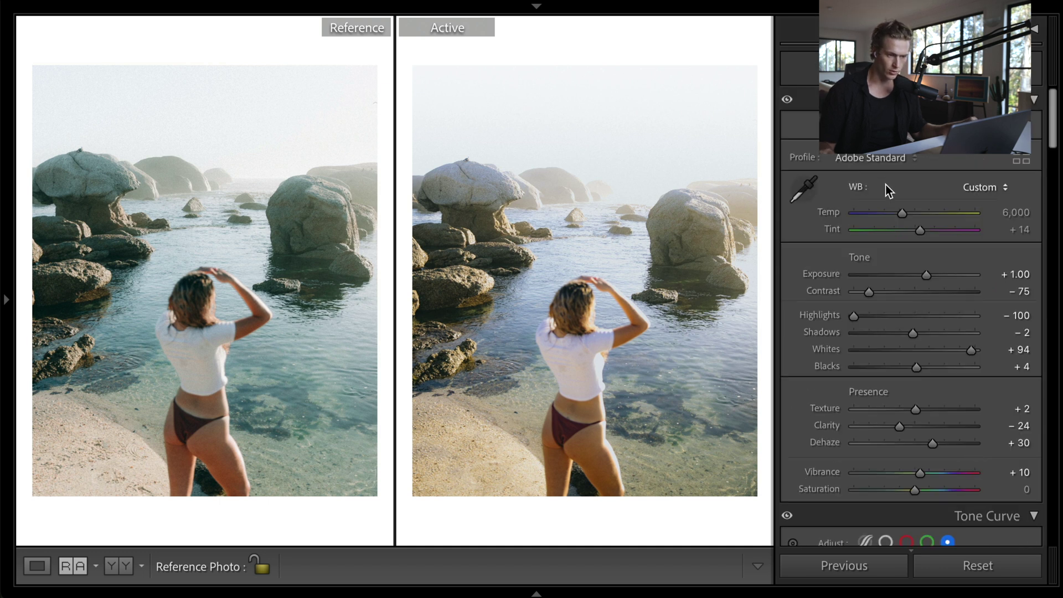
drag(921, 231, 917, 231)
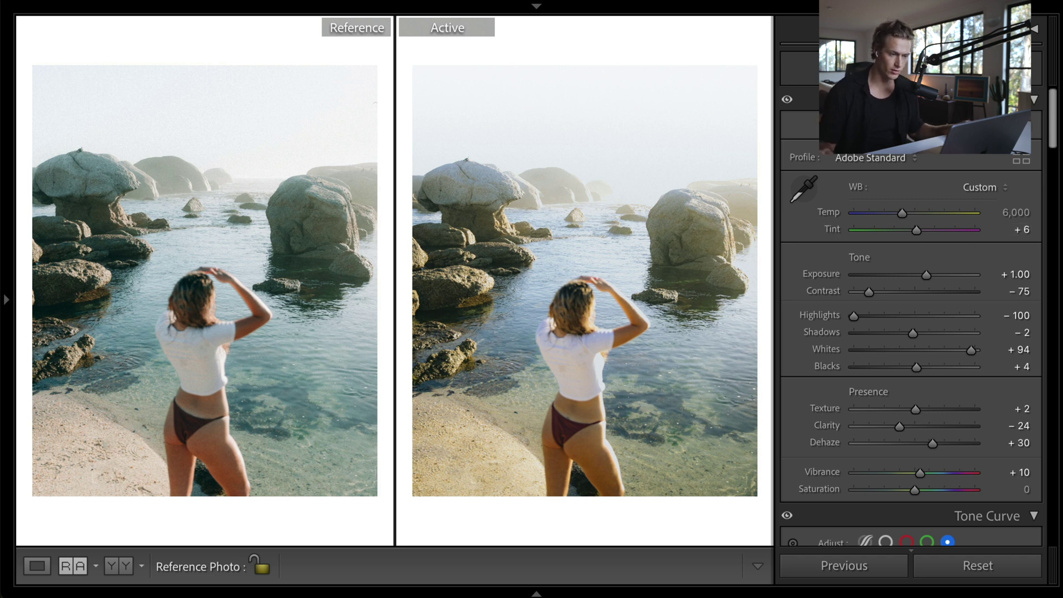
scroll(992, 332, down, 15)
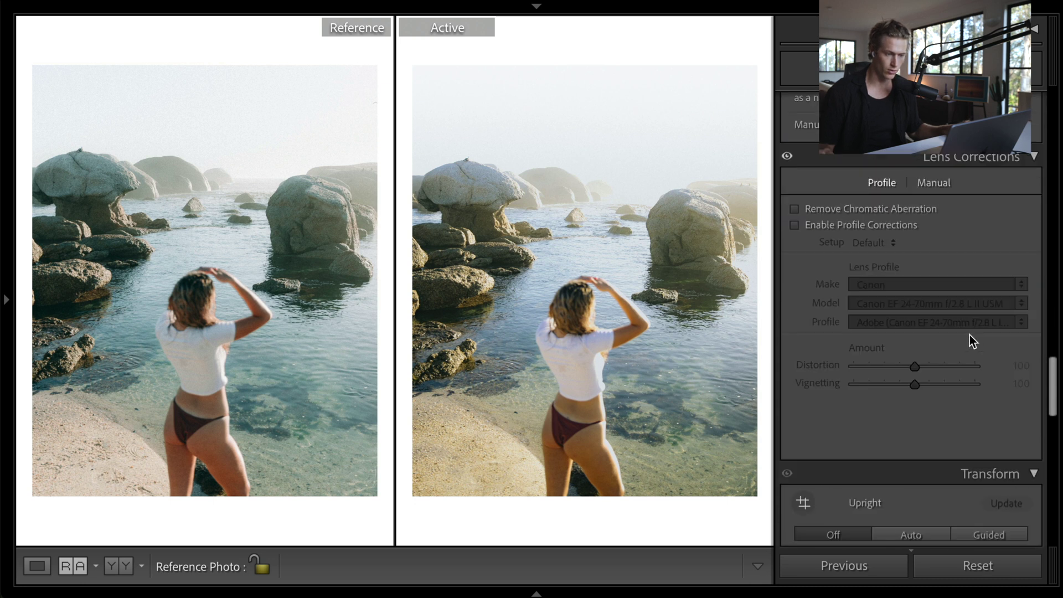
click(796, 227)
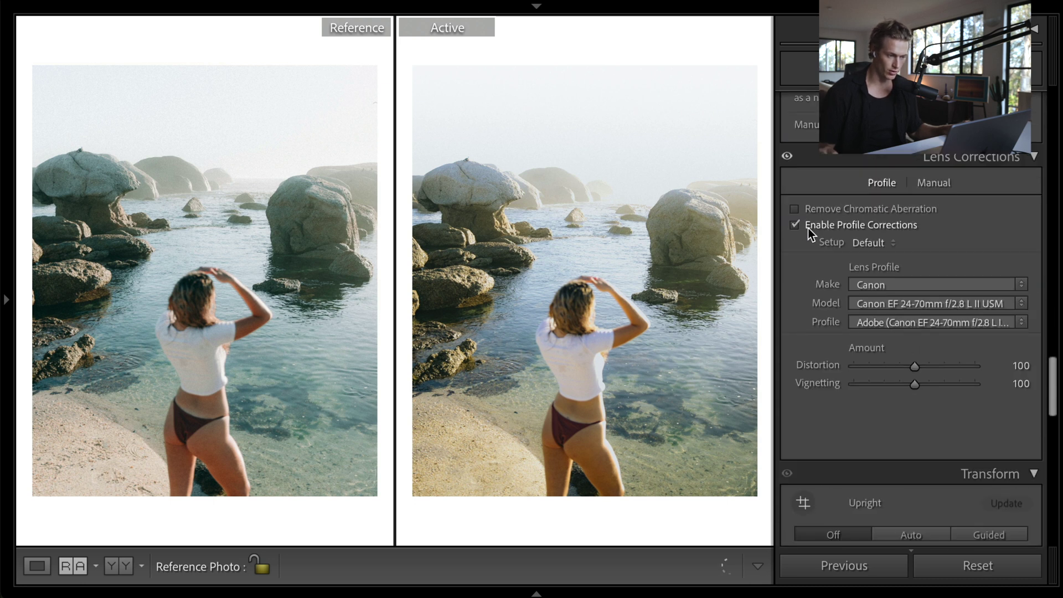
click(793, 210)
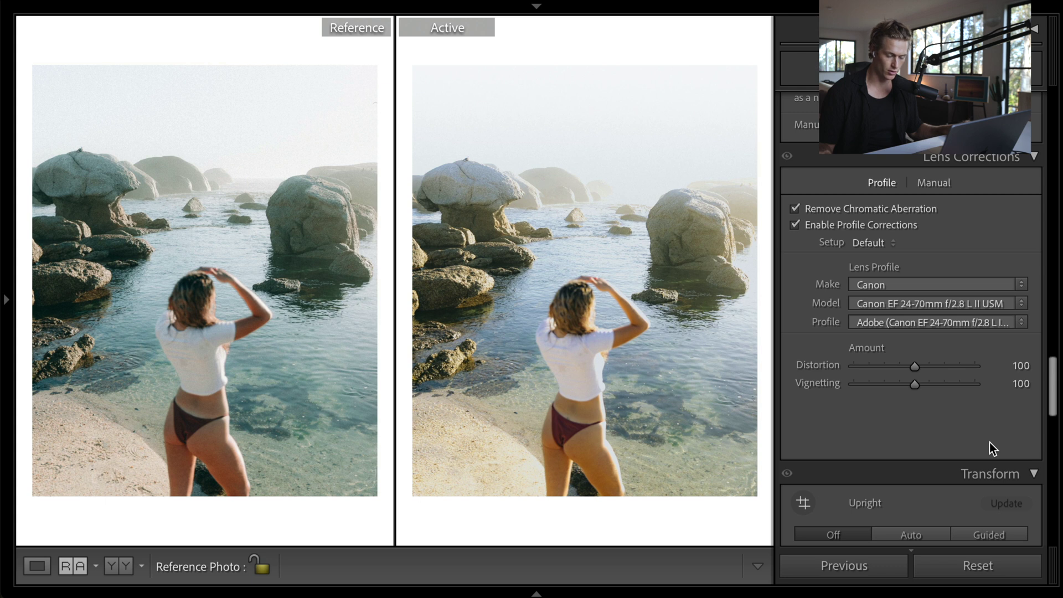
- Shift HSL hues: red +10, orange −20, yellow −25, green +60, aqua −35, blue −30, purple −45
scroll(942, 332, up, 10)
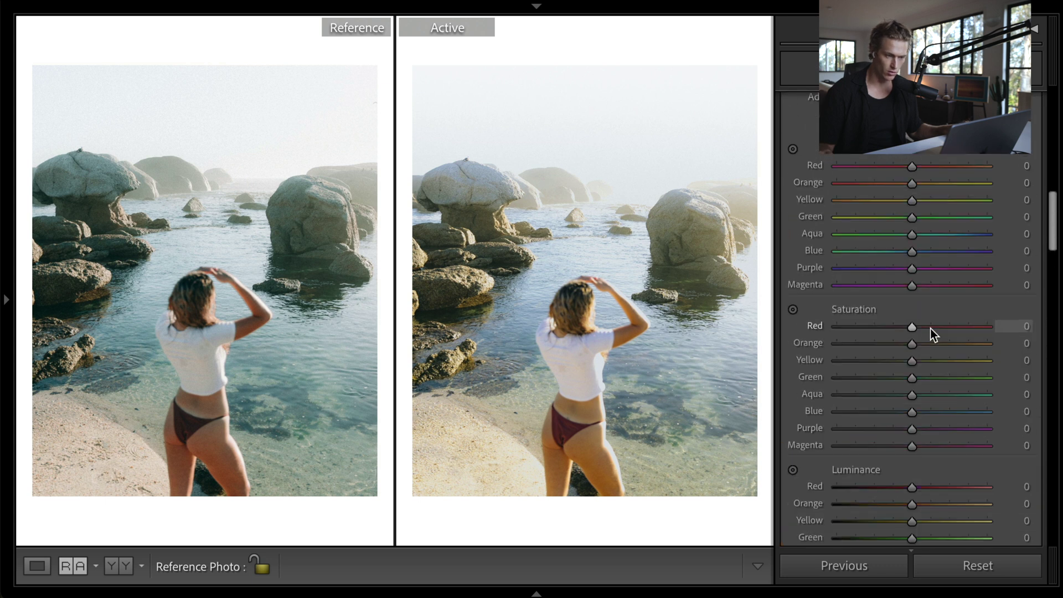
key(Up)
key(Up)
key(Down)
key(Down)
key(Down)
key(Down)
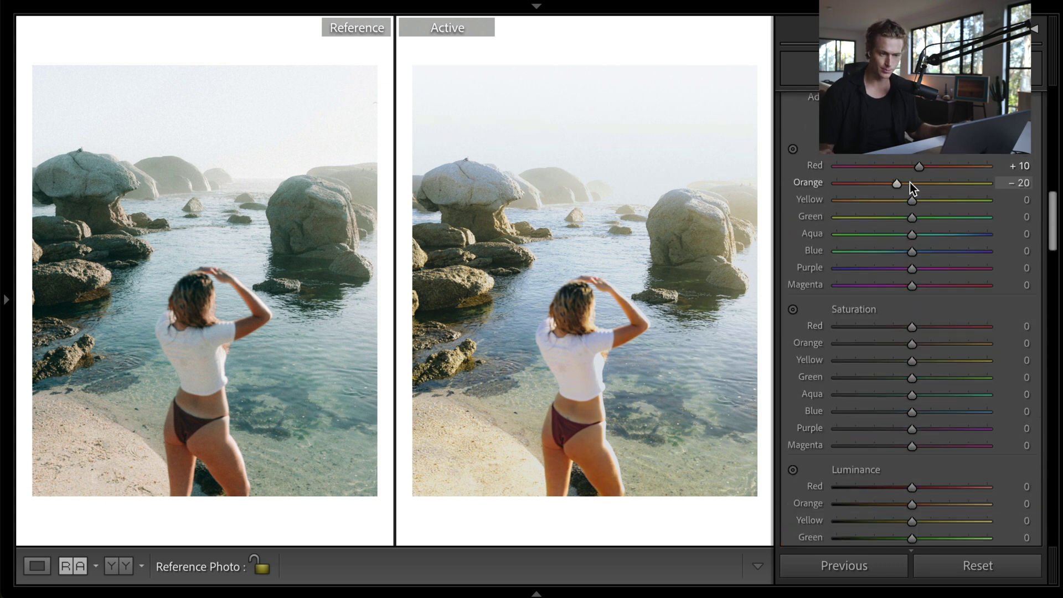
key(Down)
key(Down)
key(Down)
key(Down)
key(Down)
key(shift+Up)
key(shift+Up)
key(shift+Up)
key(shift+Up)
key(shift+Up)
key(shift+Down)
key(shift+Down)
key(shift+Down)
key(shift+Down)
key(shift+Down)
key(shift+Down)
key(shift+Down)
key(Down)
key(Up)
key(Up)
key(Up)
key(Up)
key(Up)
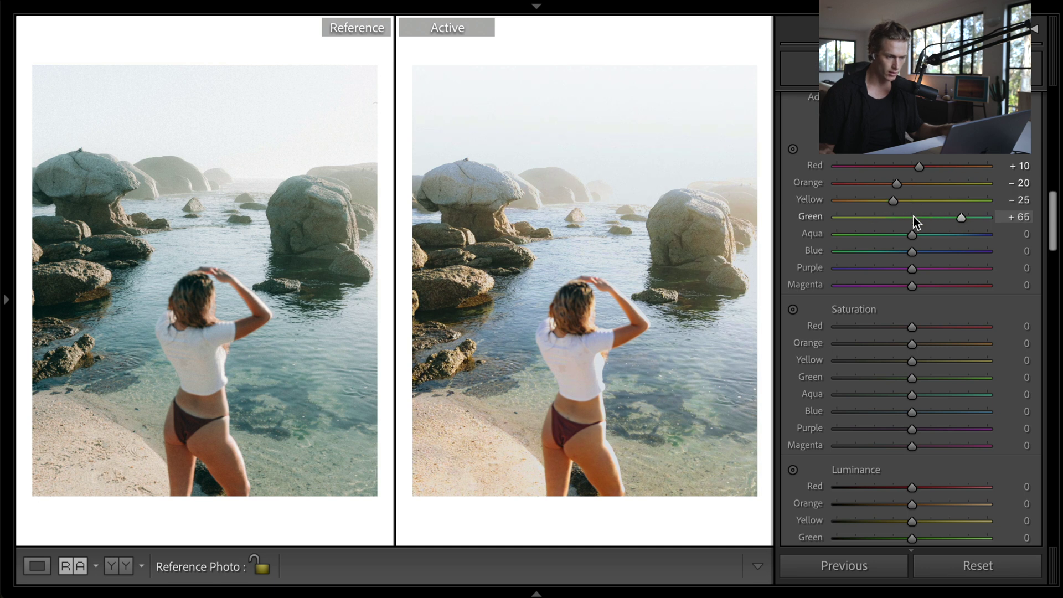
key(Down)
key(Down)
key(Up)
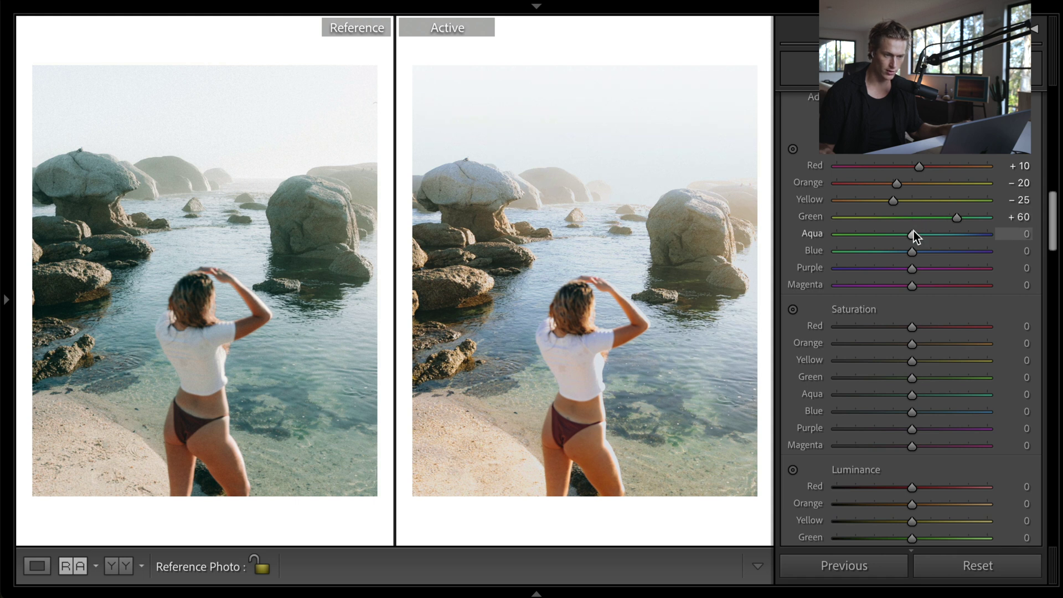
key(Down)
key(Down)
key(Down)
key(Down)
key(Down)
key(Down)
key(Down)
key(Down)
key(Down)
key(Down)
key(Down)
key(Up)
key(Up)
key(Up)
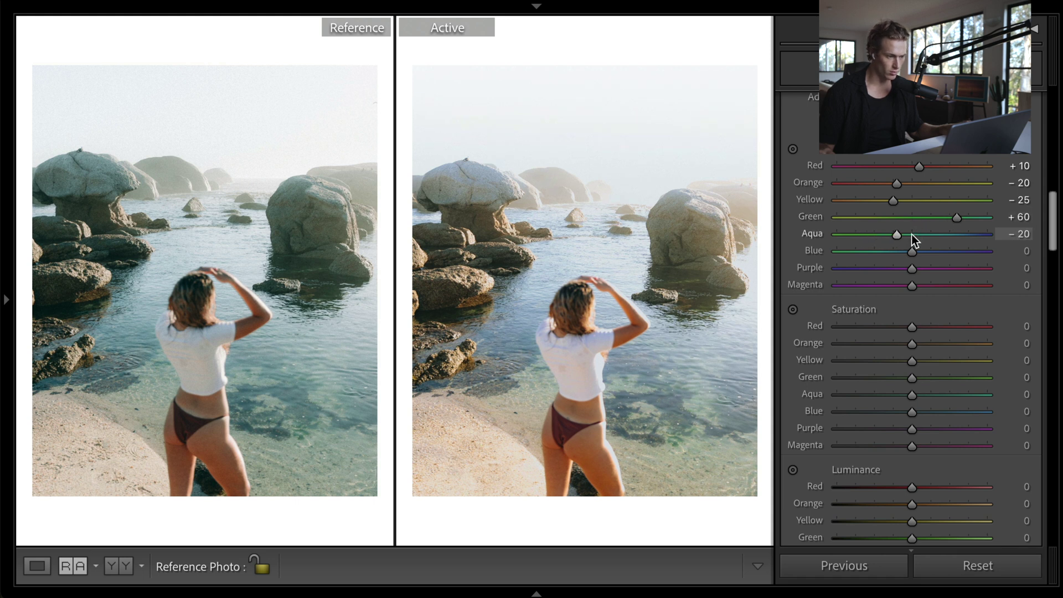
key(Up)
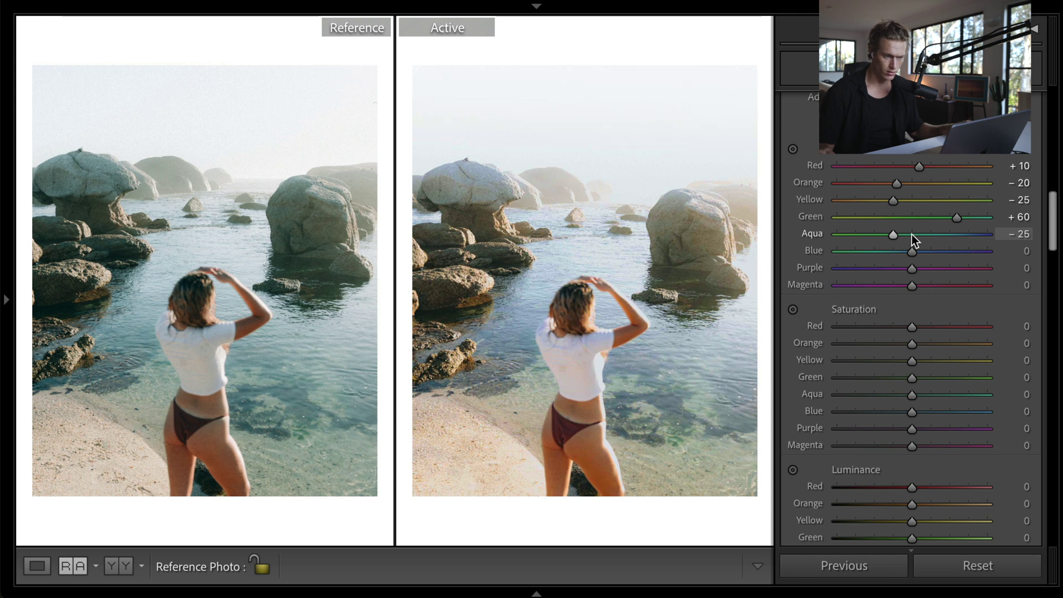
key(Up)
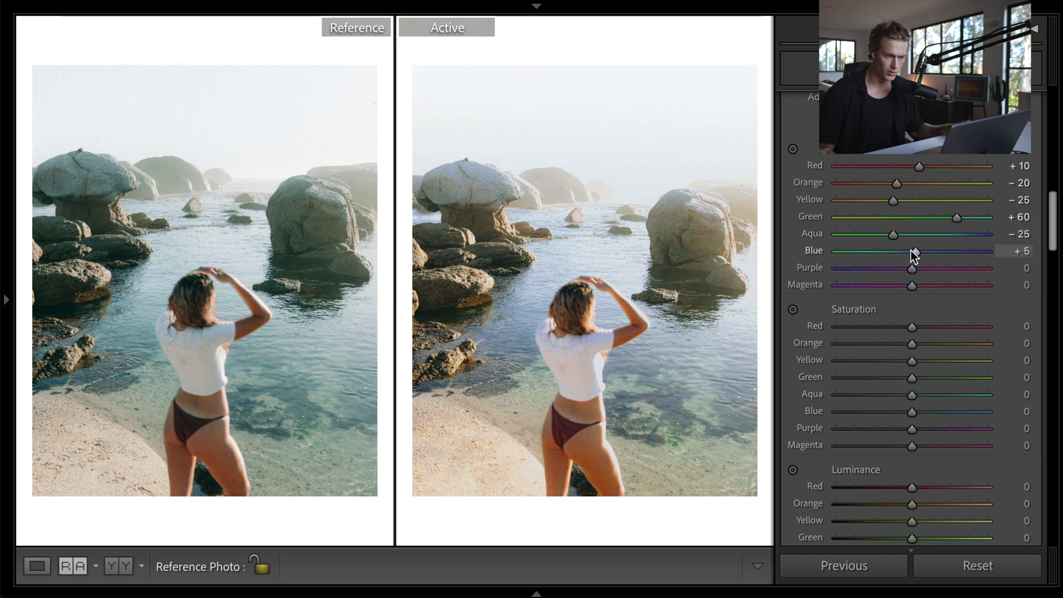
key(Down)
key(Down)
key(Down)
key(Down)
key(Down)
key(Down)
key(Down)
key(Down)
key(Down)
key(Down)
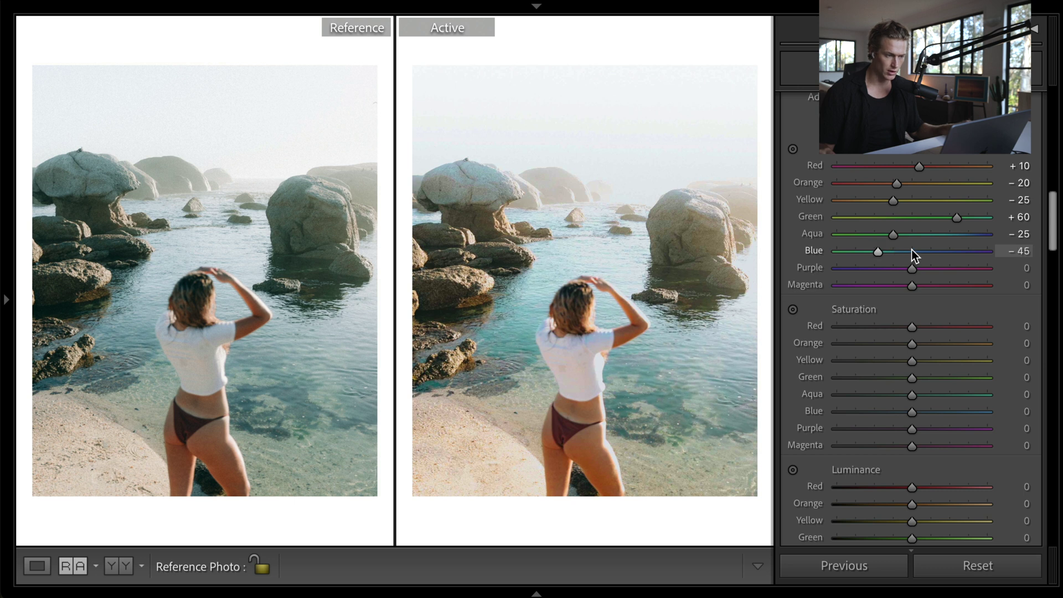
key(Up)
key(Up)
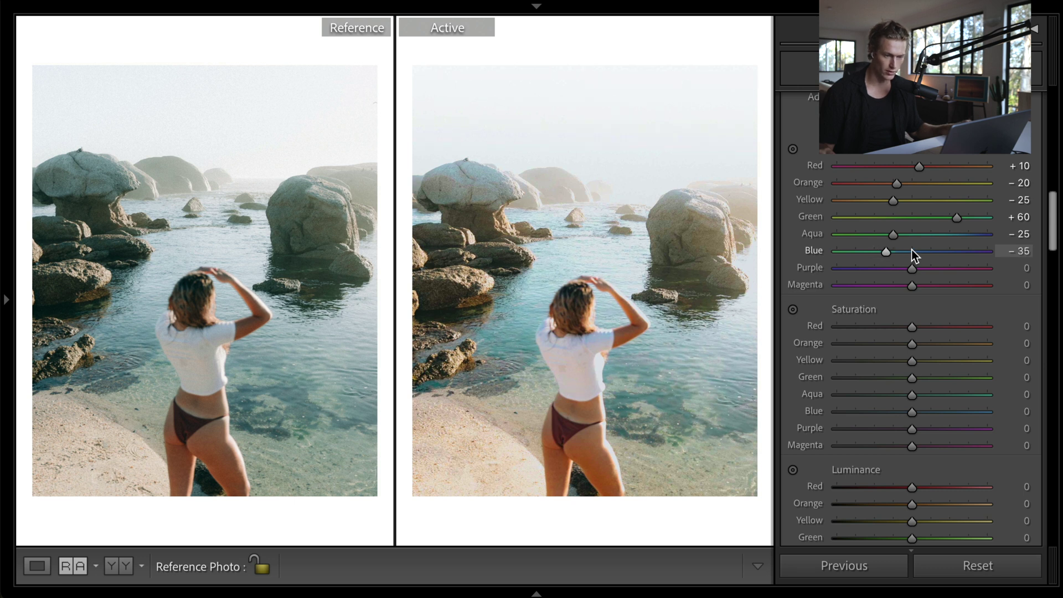
key(Up)
key(Up)
key(Up)
key(Up)
key(Up)
key(Up)
key(Up)
key(Up)
key(Up)
key(Up)
key(Down)
key(Down)
key(Down)
key(Down)
key(Down)
key(Down)
key(Down)
key(Down)
key(Down)
key(Down)
key(Down)
key(Down)
key(Down)
key(Down)
key(Down)
key(Down)
key(Down)
key(Down)
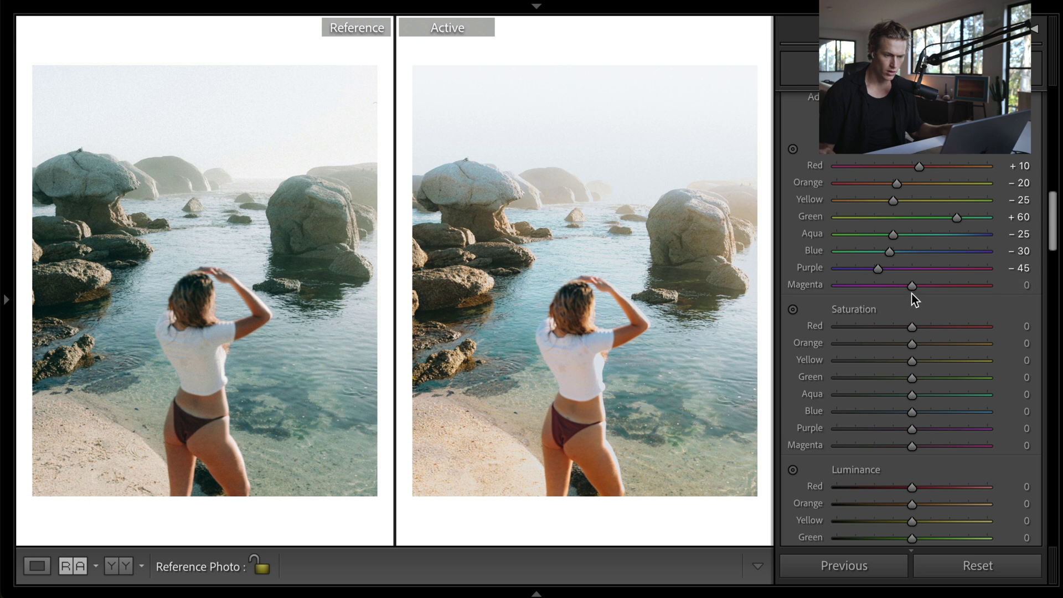
- Set saturation to green −80, yellow −50, orange −15, aqua +15 and slightly lower blue
key(Up)
key(Up)
key(Up)
key(Up)
key(Up)
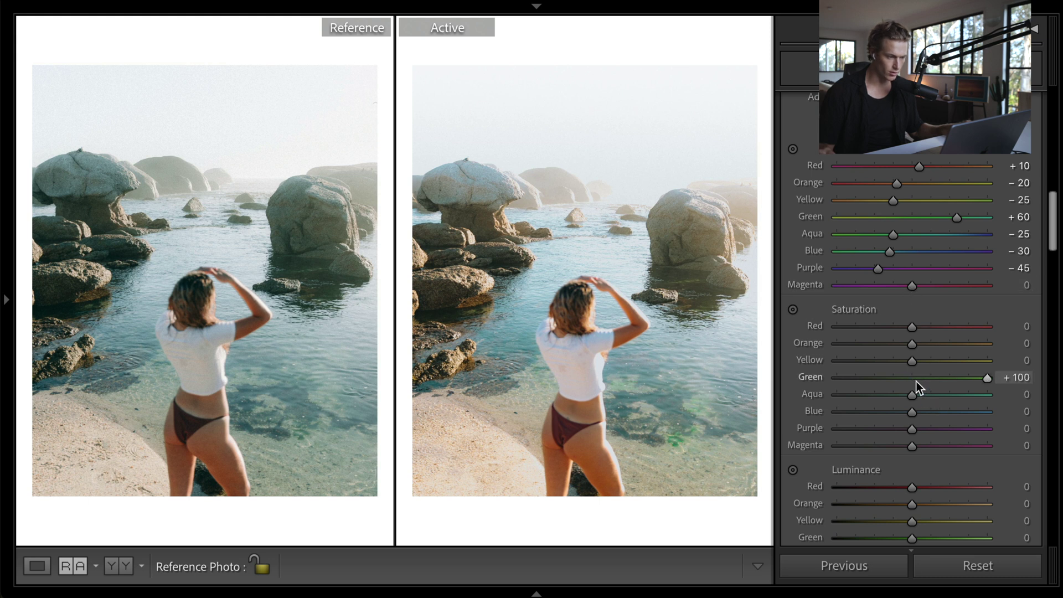
key(Down)
key(Down)
key(Down)
key(Down)
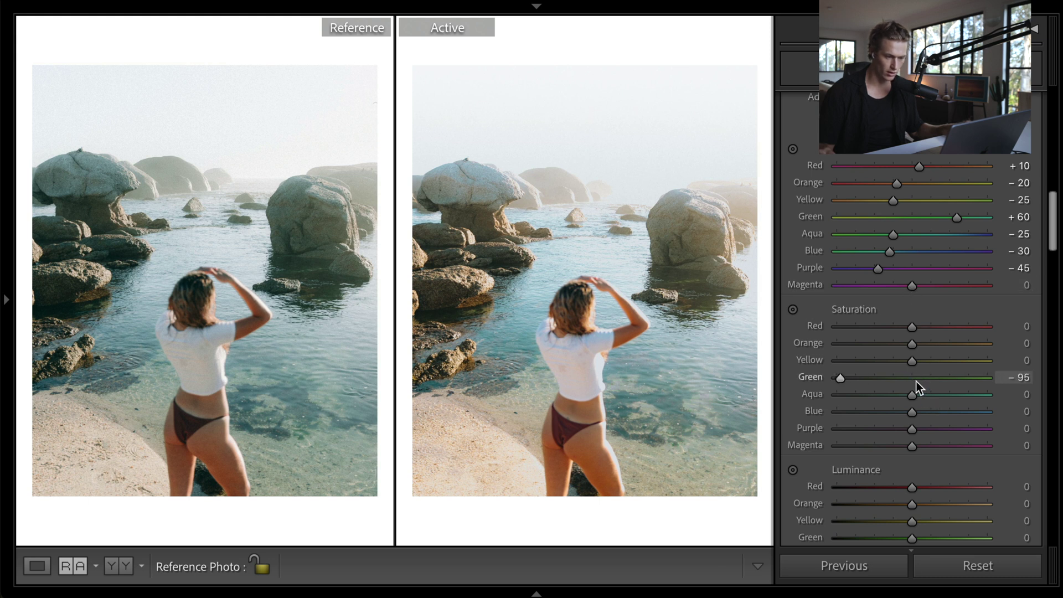
key(shift+Down)
key(shift+Down)
key(shift+Down)
key(shift+Down)
key(shift+Down)
key(shift+Down)
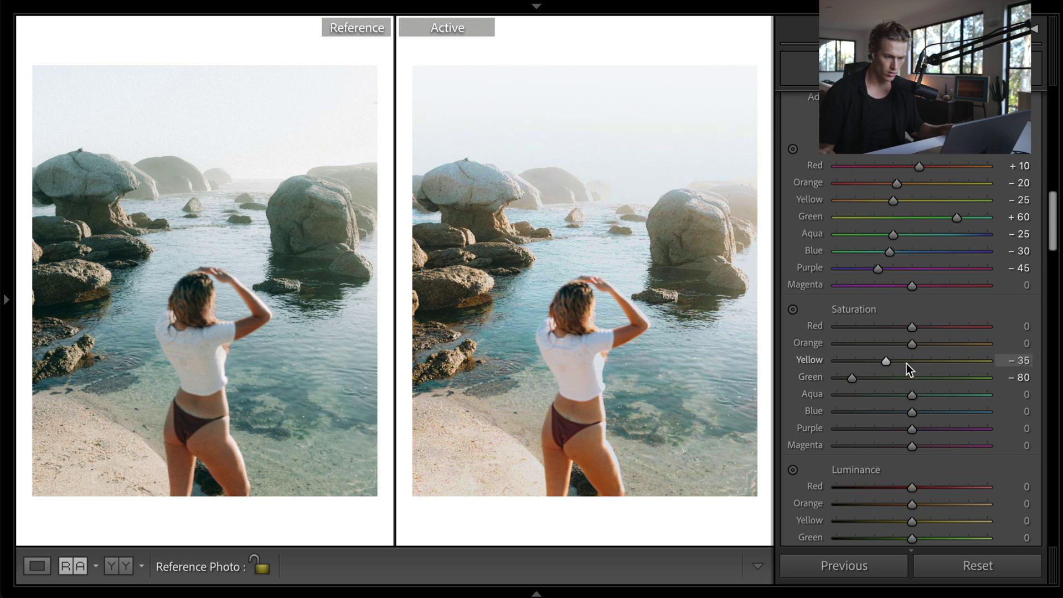
key(Down)
key(Down)
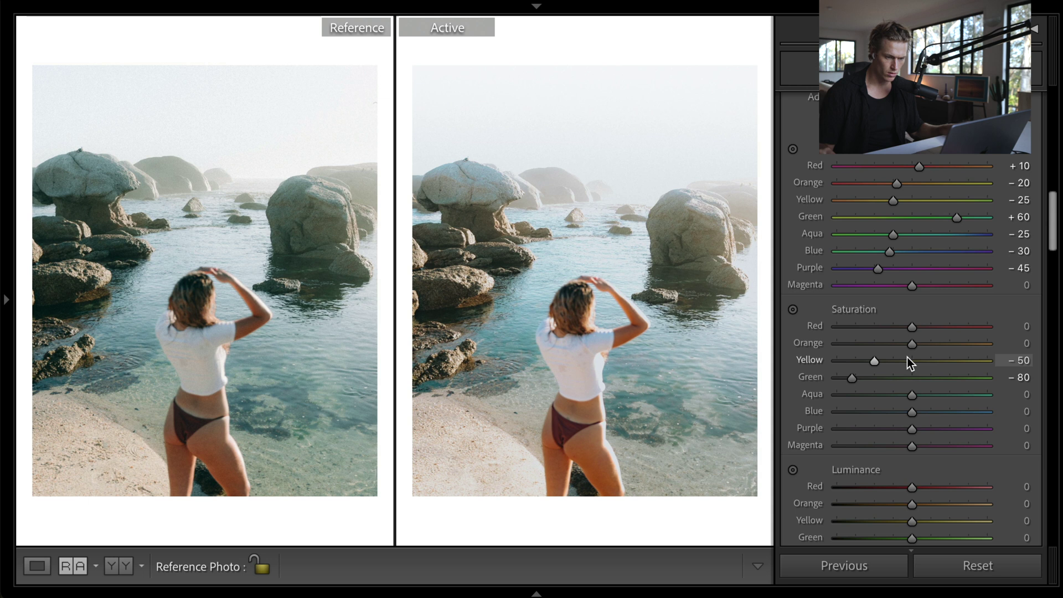
key(Down)
key(Down)
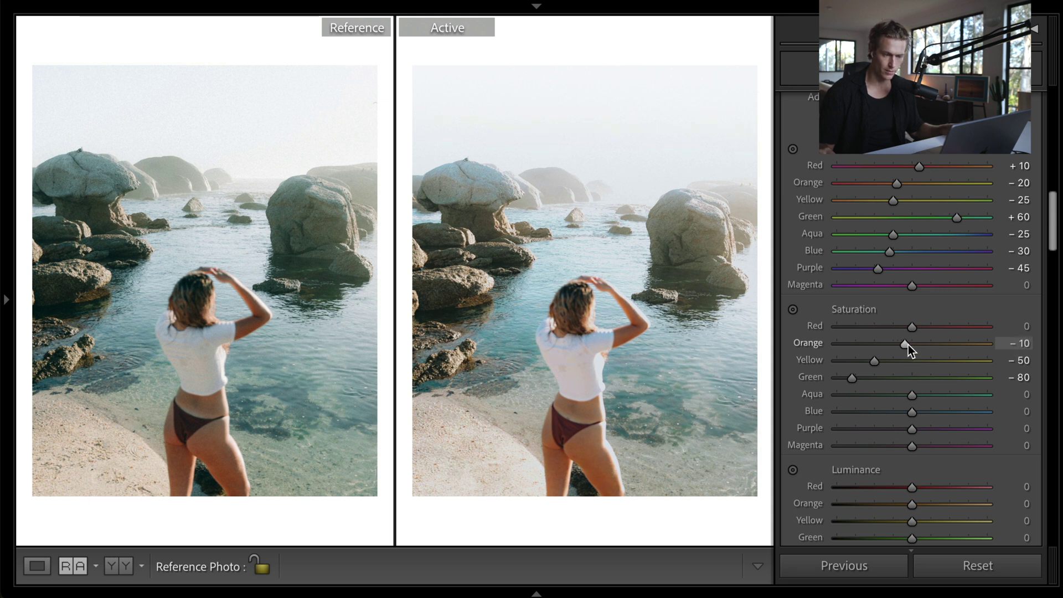
key(Down)
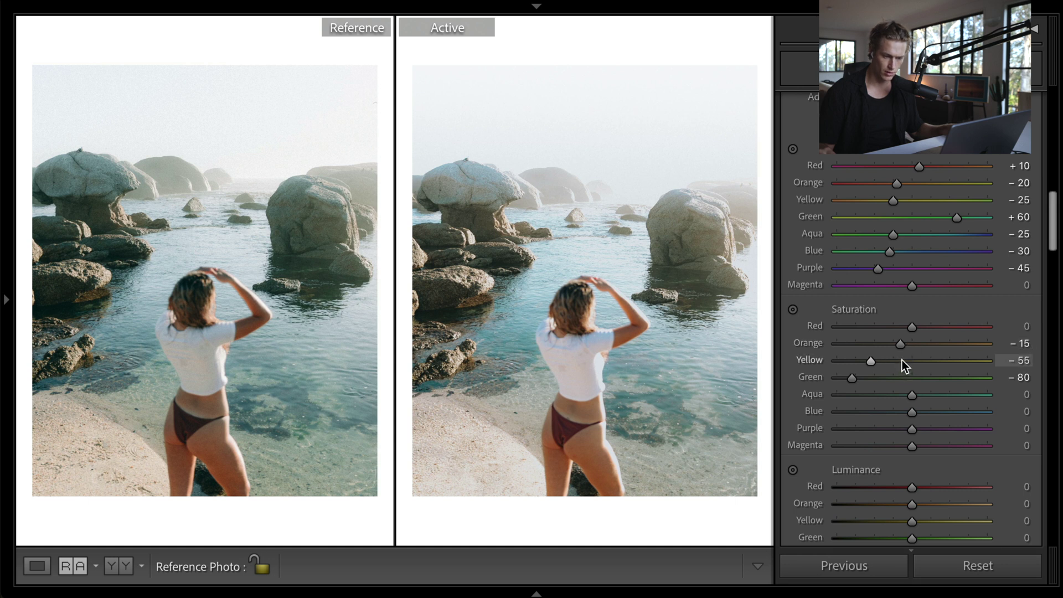
key(Up)
key(Up)
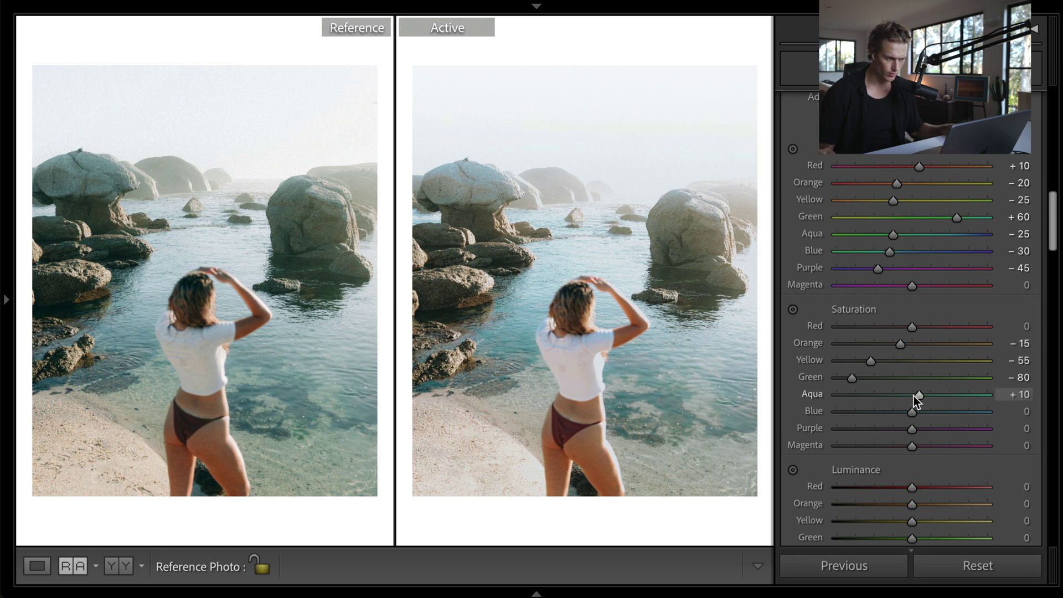
key(Up)
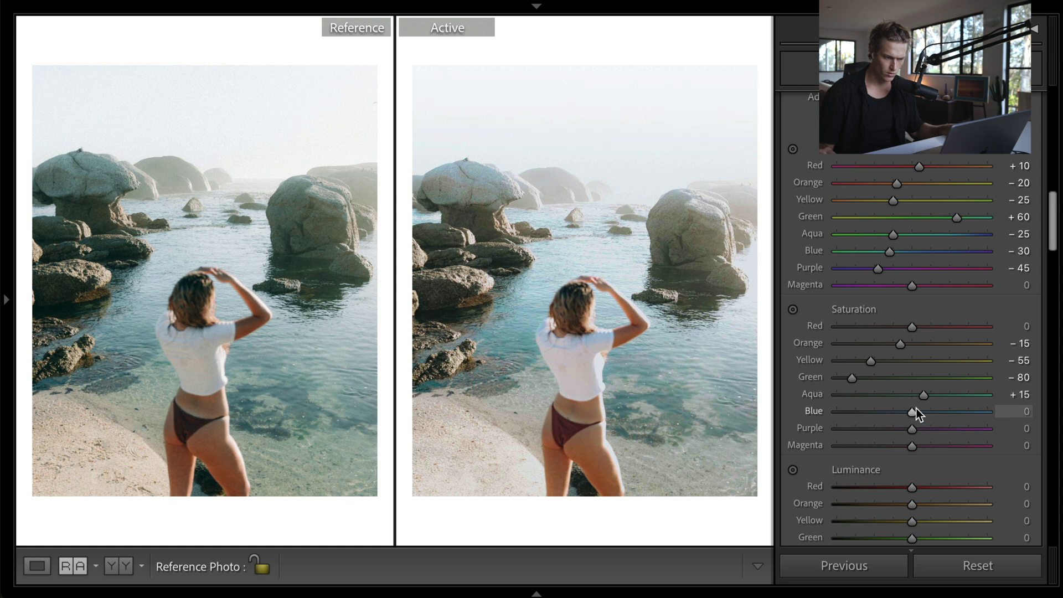
key(Down)
- Switch the Tone Curve to its parametric region sliders
scroll(917, 417, down, 5)
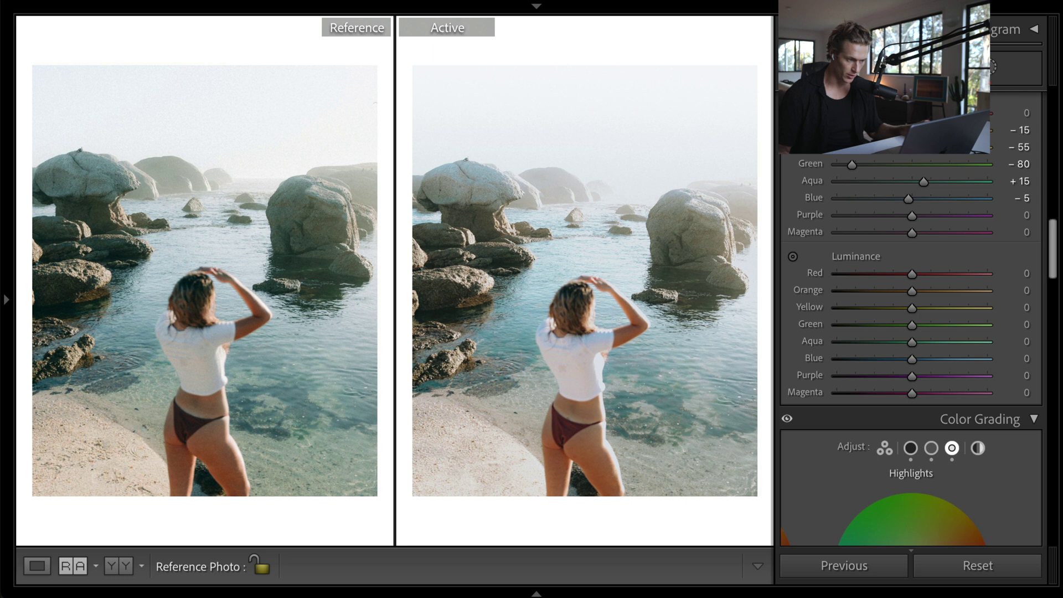
scroll(911, 332, up, 10)
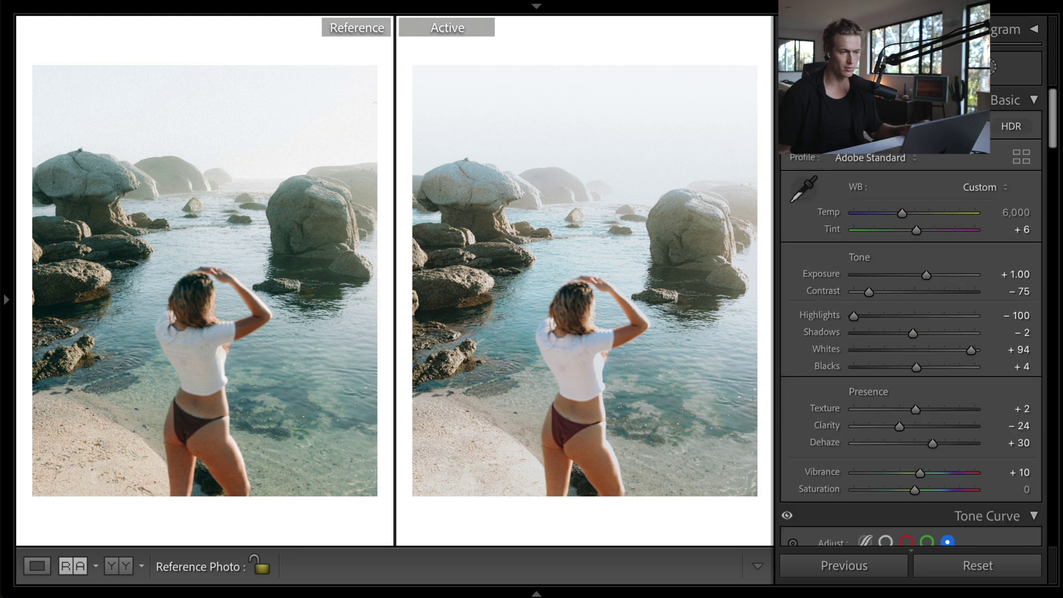
scroll(914, 332, down, 10)
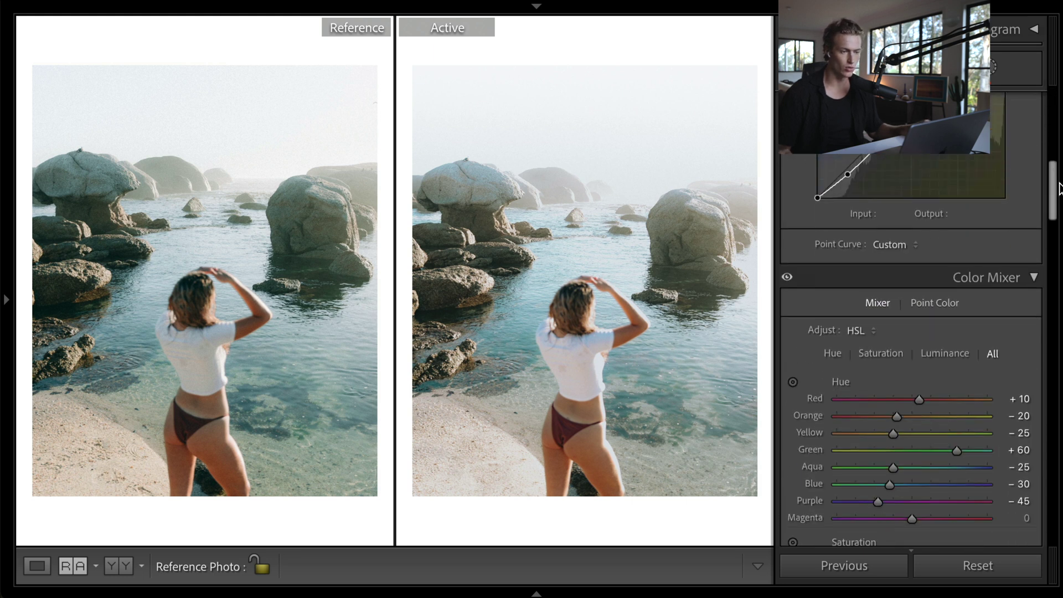
scroll(865, 234, up, 5)
click(864, 234)
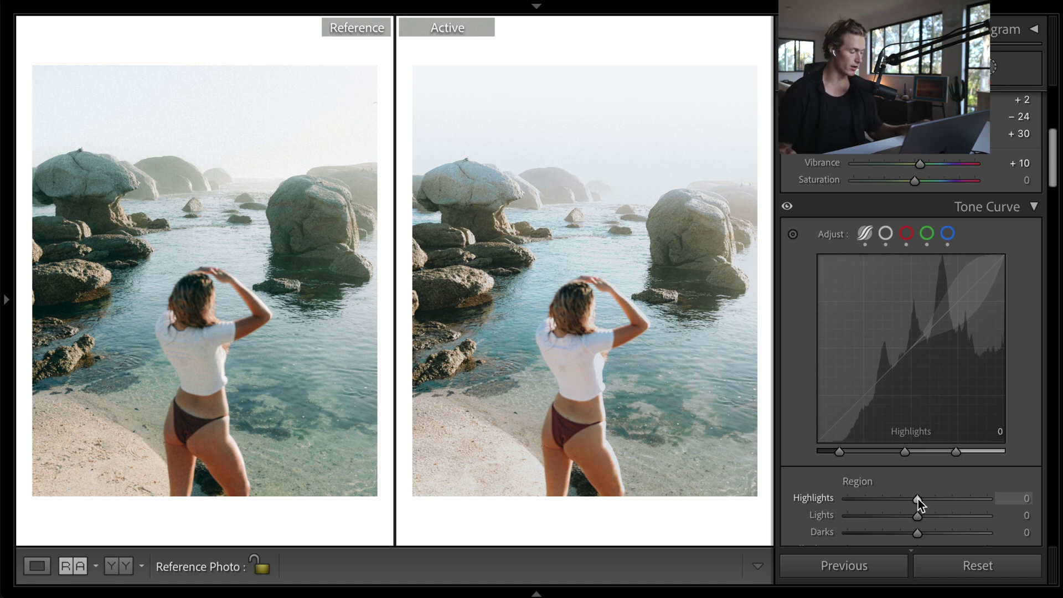
- Try out different values on the tone curve's Shadows region slider
scroll(918, 500, down, 10)
scroll(918, 500, up, 15)
scroll(919, 500, down, 20)
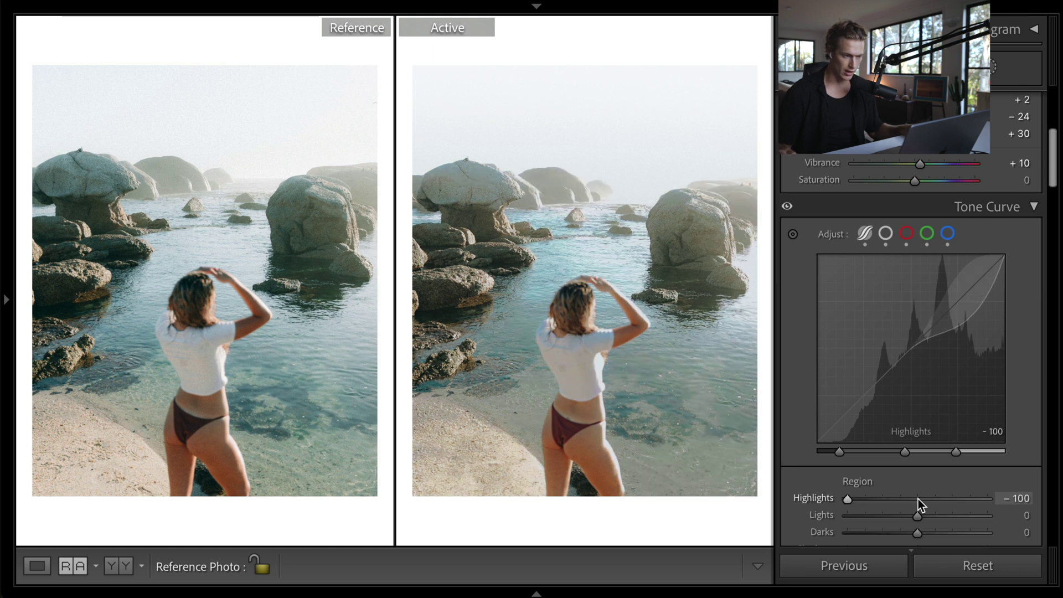
scroll(918, 500, up, 13)
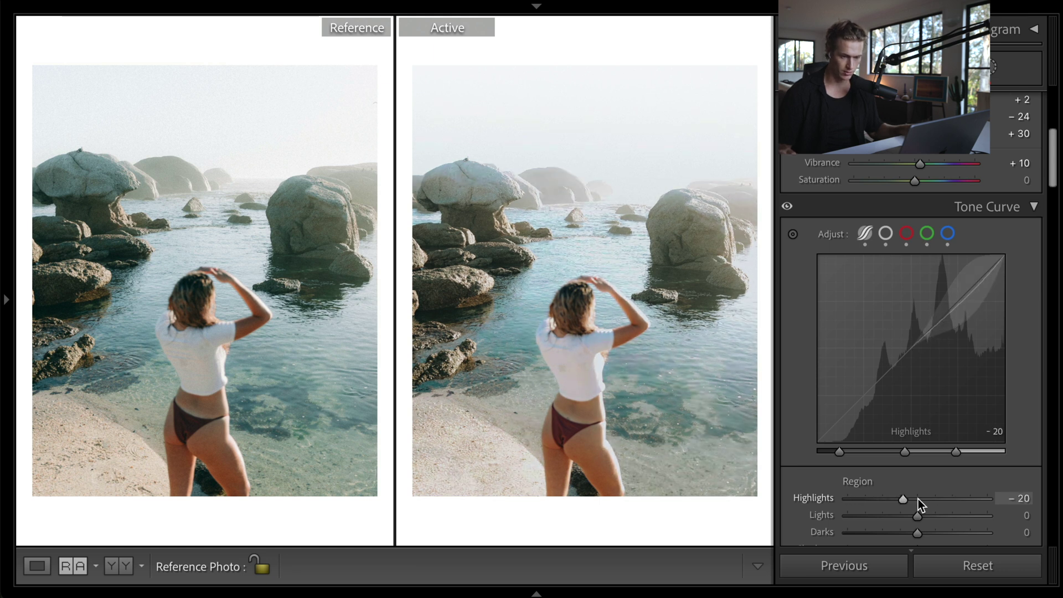
scroll(918, 500, down, 5)
scroll(919, 504, up, 1)
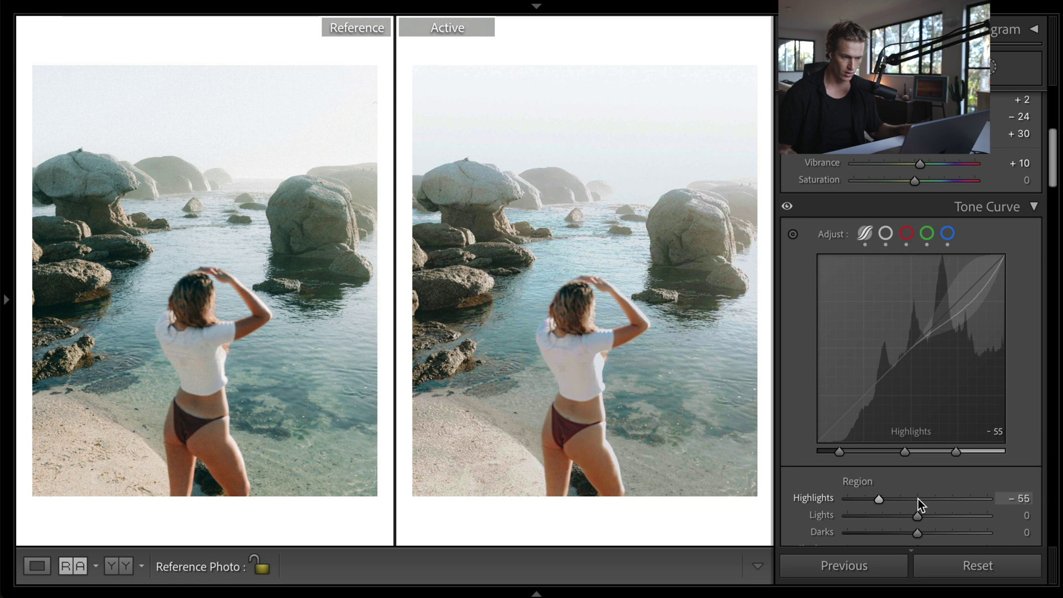
scroll(916, 510, down, 4)
scroll(915, 511, down, 3)
scroll(918, 493, down, 1)
scroll(918, 489, up, 1)
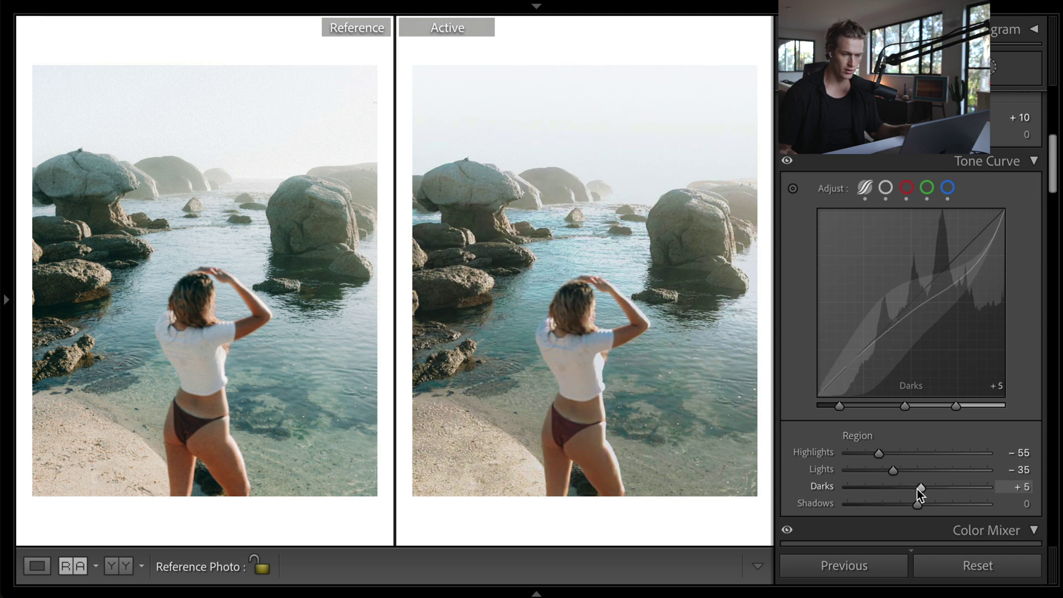
scroll(918, 490, down, 8)
scroll(917, 490, up, 5)
scroll(915, 504, down, 20)
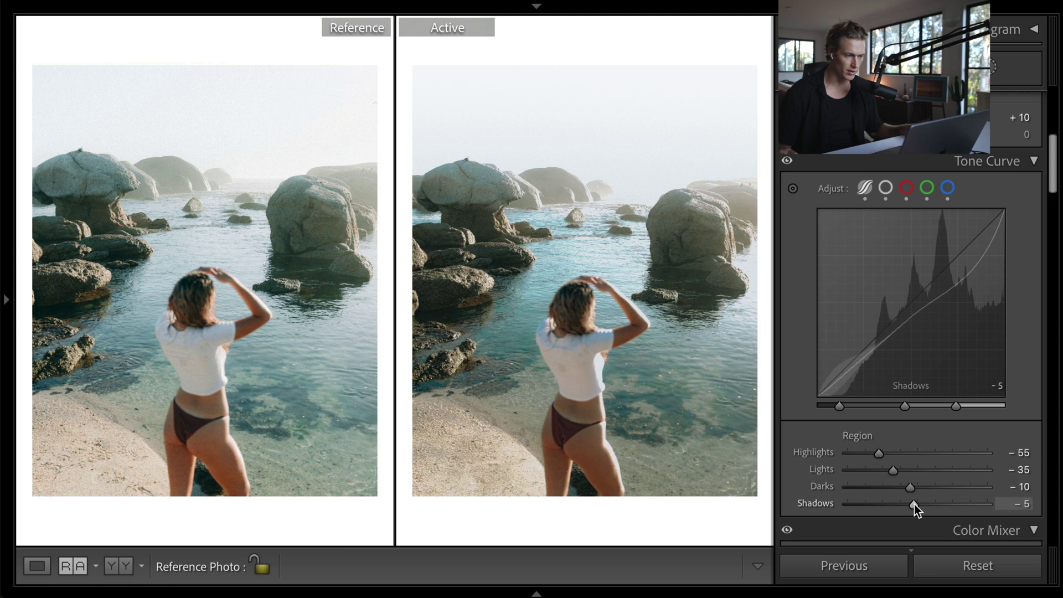
scroll(915, 504, up, 20)
scroll(915, 504, down, 20)
scroll(915, 504, up, 20)
scroll(915, 504, down, 20)
key(Down)
key(Down)
key(Down)
key(Down)
key(Down)
key(Down)
key(Down)
key(Down)
key(Down)
key(Down)
key(Up)
key(Up)
key(Up)
key(Up)
key(Up)
key(Up)
key(Up)
key(Up)
key(Up)
key(Down)
key(Down)
key(Down)
key(Down)
key(Down)
key(Down)
key(Down)
key(Down)
key(Down)
key(Down)
key(Up)
key(Up)
key(Up)
key(Up)
key(Up)
key(Up)
key(Up)
key(Up)
key(Up)
key(Up)
key(Up)
key(Up)
- Settle the curve at Shadows −59, Highlights −56 and Lights −33, with Darks −9
key(Down)
key(Down)
key(Down)
key(Down)
scroll(915, 504, down, 1)
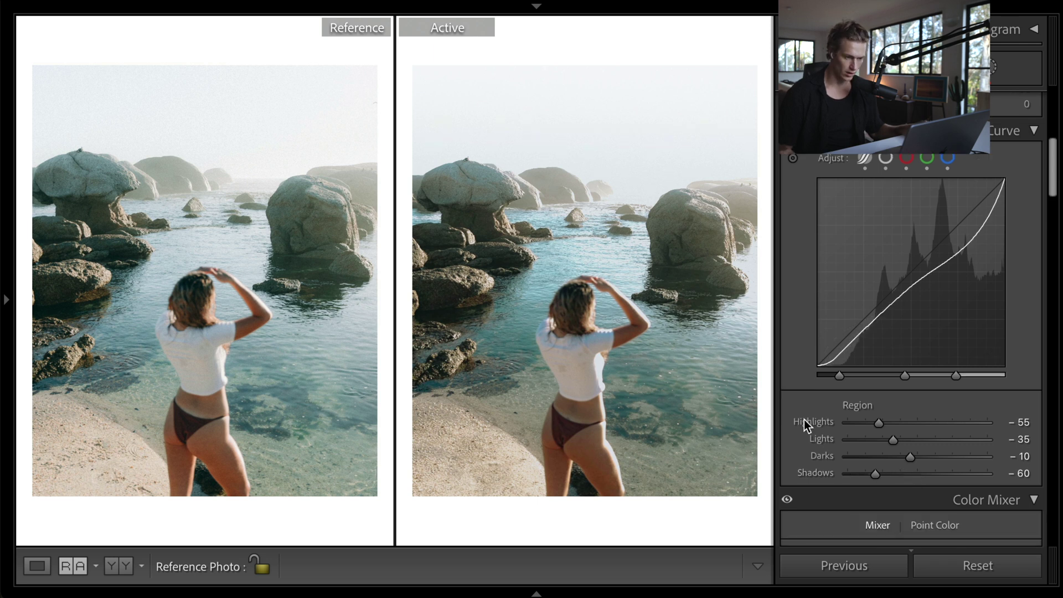
key(Down)
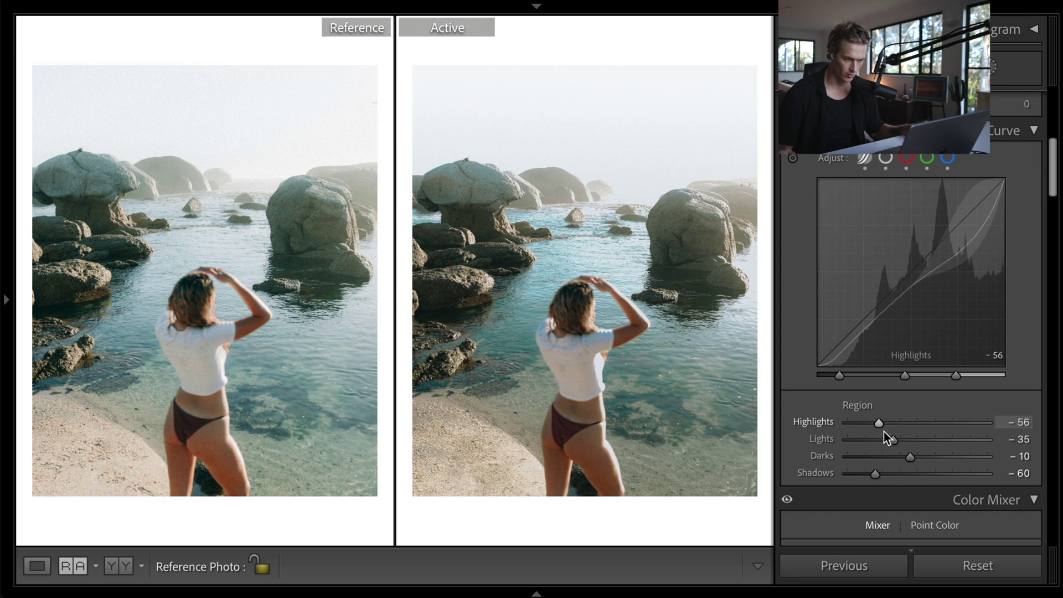
key(Up)
key(Up)
key(Up)
key(Up)
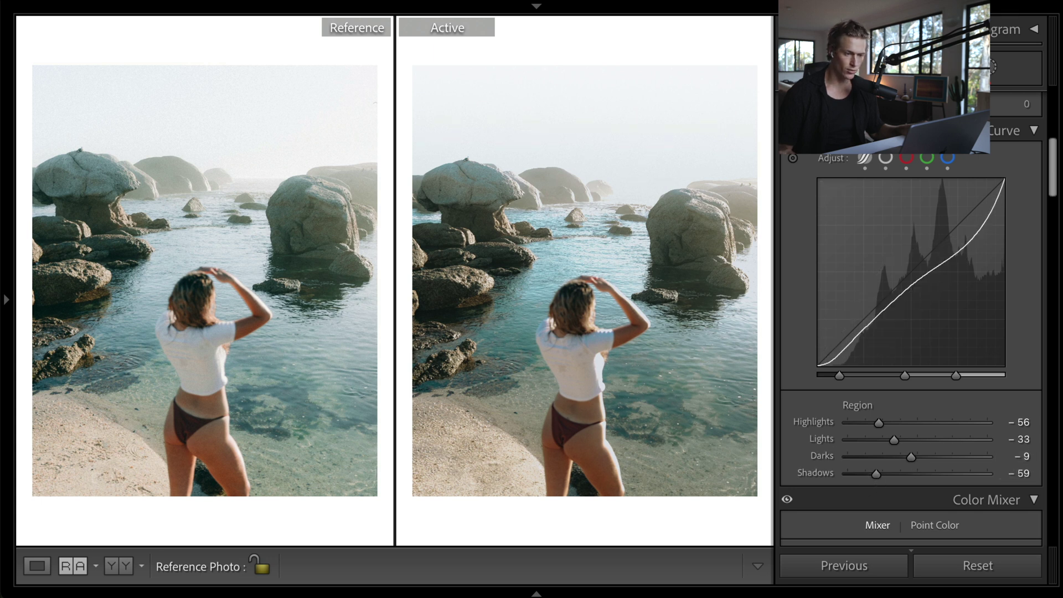
scroll(1055, 169, down, 10)
- Raise Color Mixer luminance to Aqua +70, Blue +65, Orange +25 and Red +65
drag(1049, 261, 1054, 233)
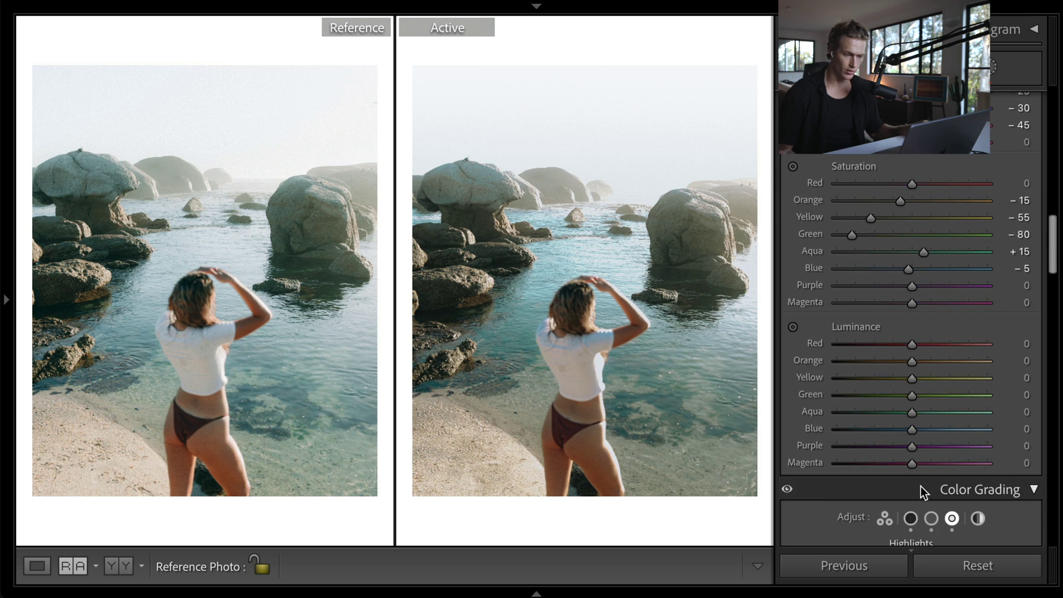
click(938, 429)
mouse_move(938, 429)
mouse_down()
mouse_move(840, 429)
mouse_move(950, 430)
mouse_up()
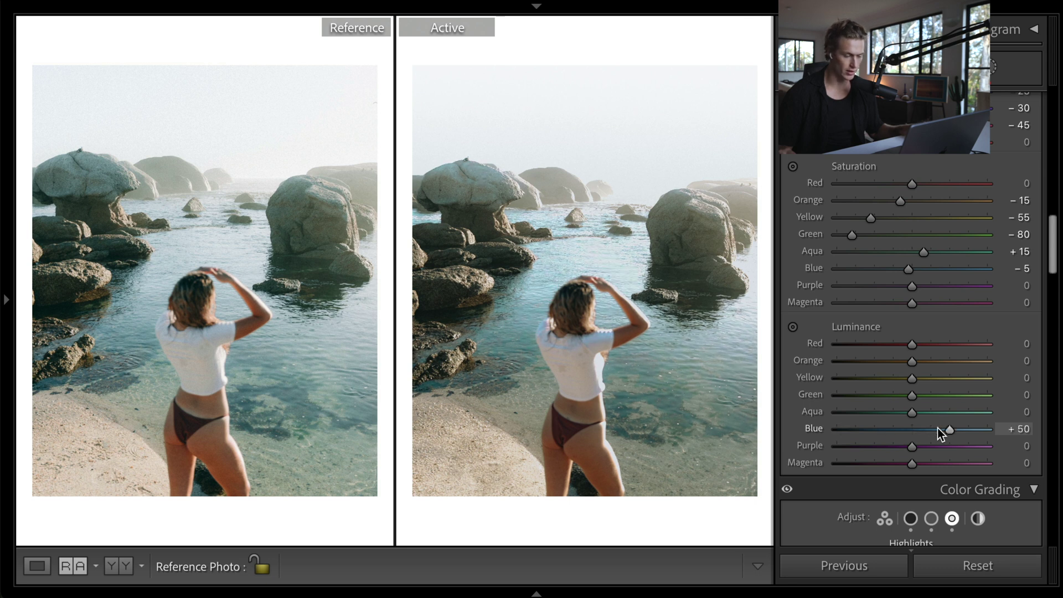
scroll(938, 427, up, 4)
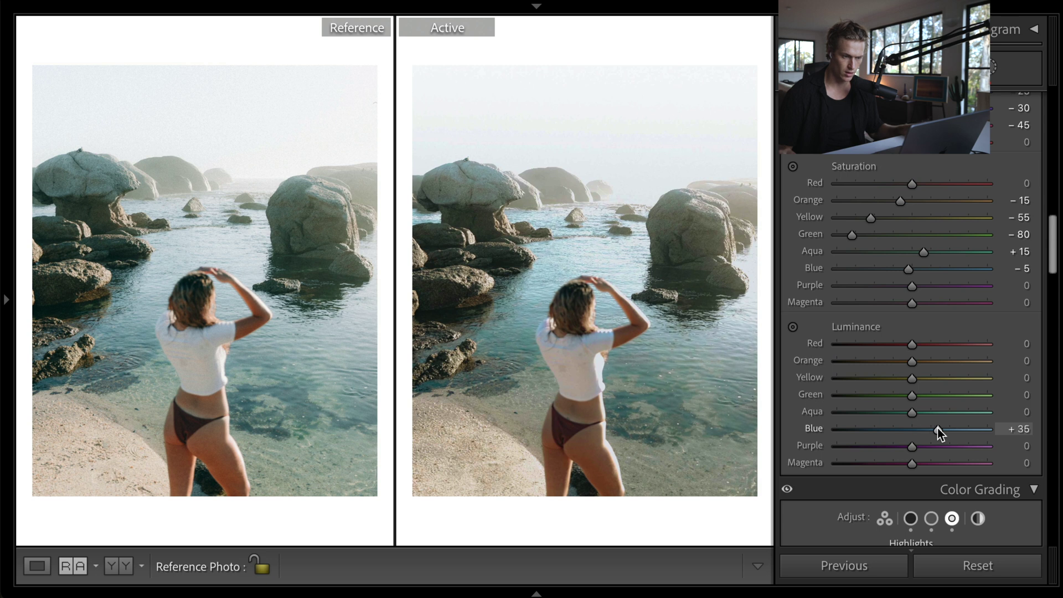
scroll(932, 412, up, 17)
scroll(931, 412, down, 20)
scroll(931, 412, up, 9)
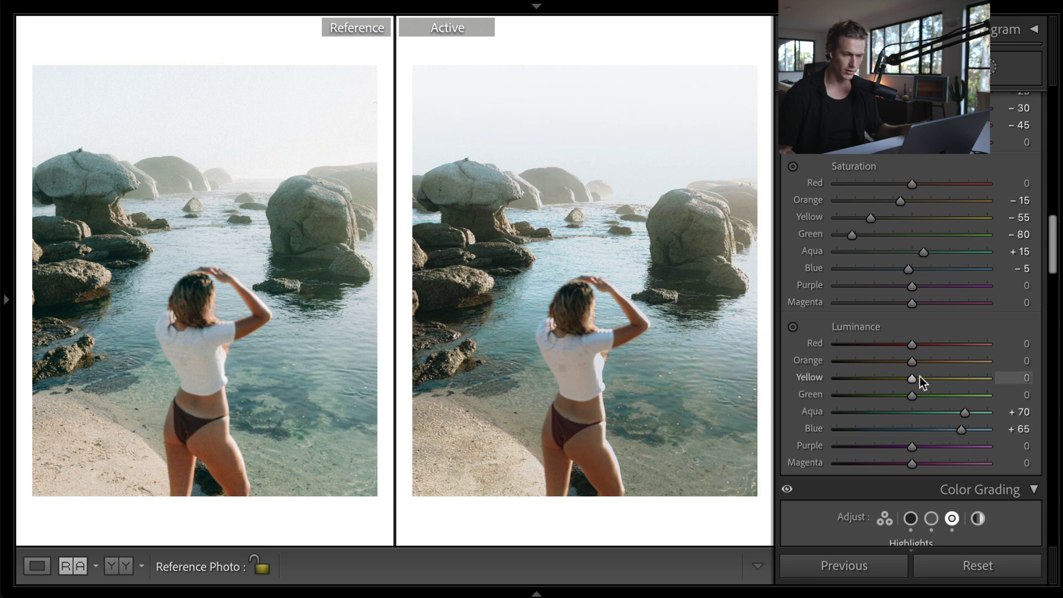
scroll(915, 364, up, 6)
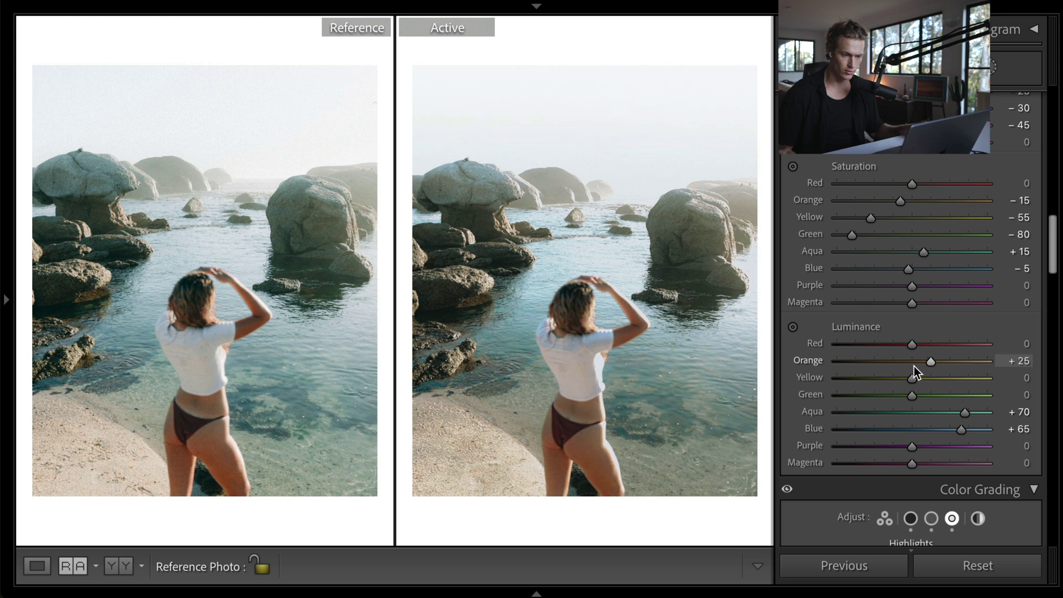
scroll(914, 345, up, 3)
scroll(914, 345, up, 10)
scroll(914, 346, down, 6)
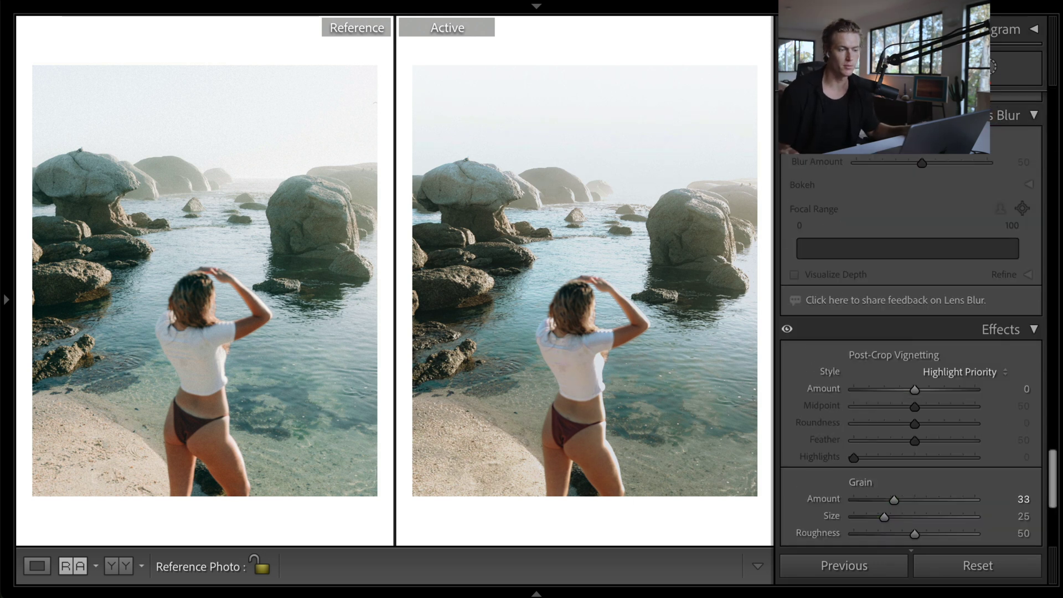
- Set Sharpening Amount to 0 and Calibration Red Primary Saturation to +10
scroll(1008, 397, up, 10)
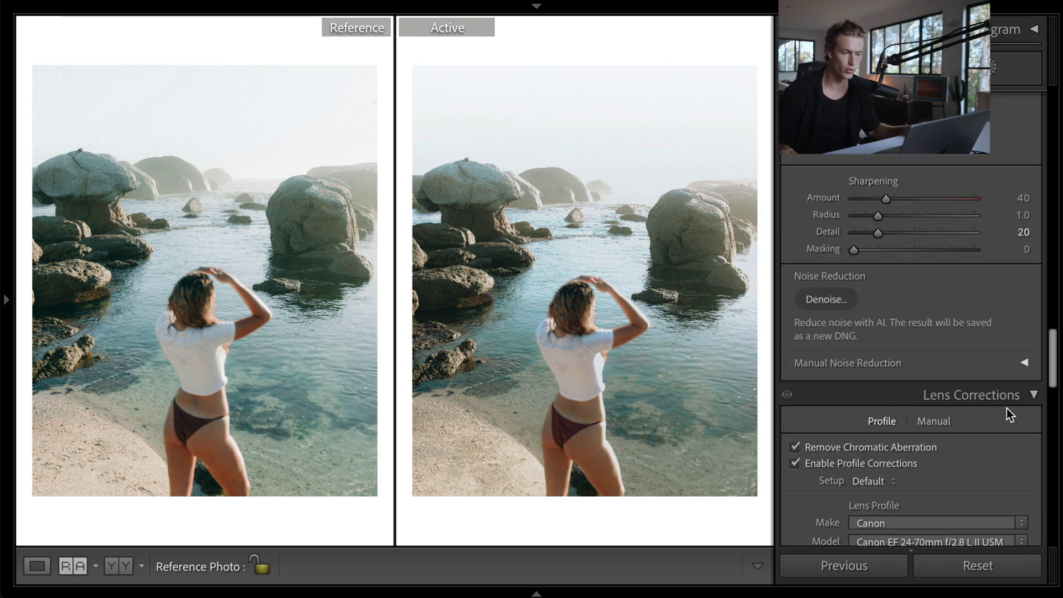
drag(886, 197, 854, 198)
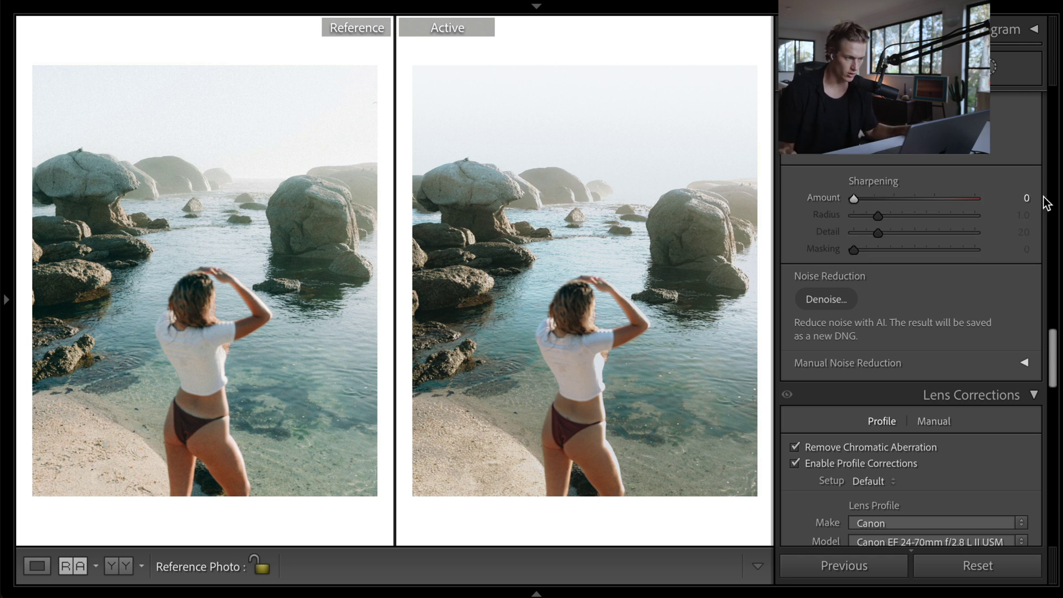
scroll(936, 302, down, 15)
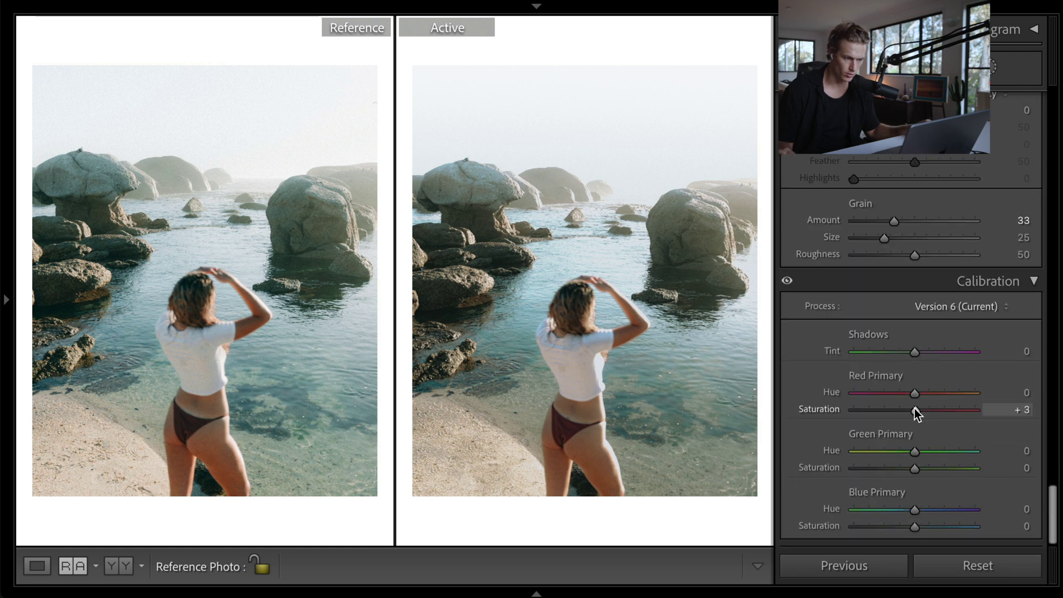
drag(904, 404, 949, 424)
drag(877, 418, 924, 417)
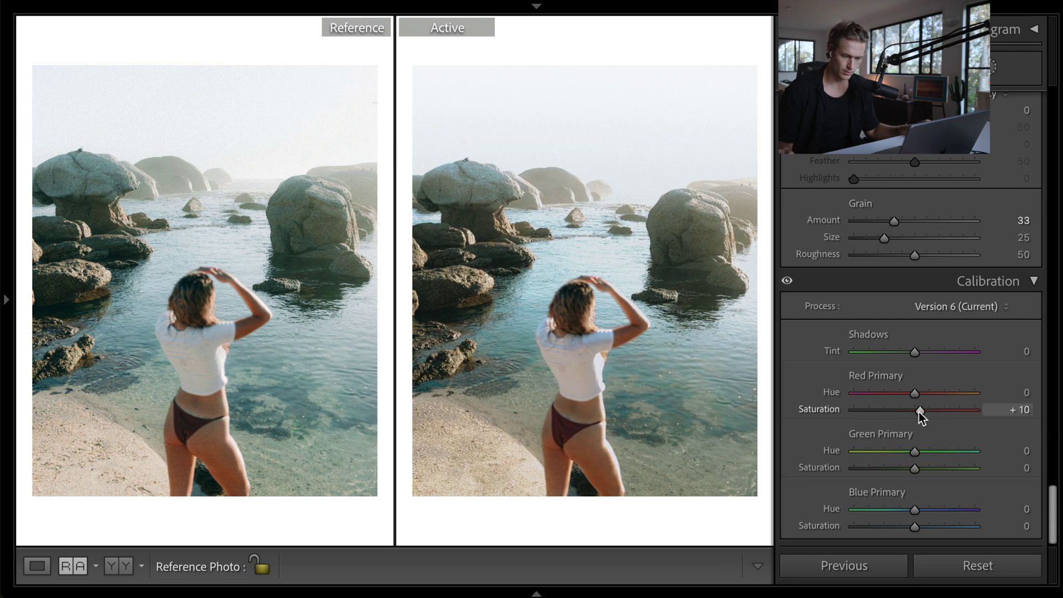
scroll(956, 388, up, 10)
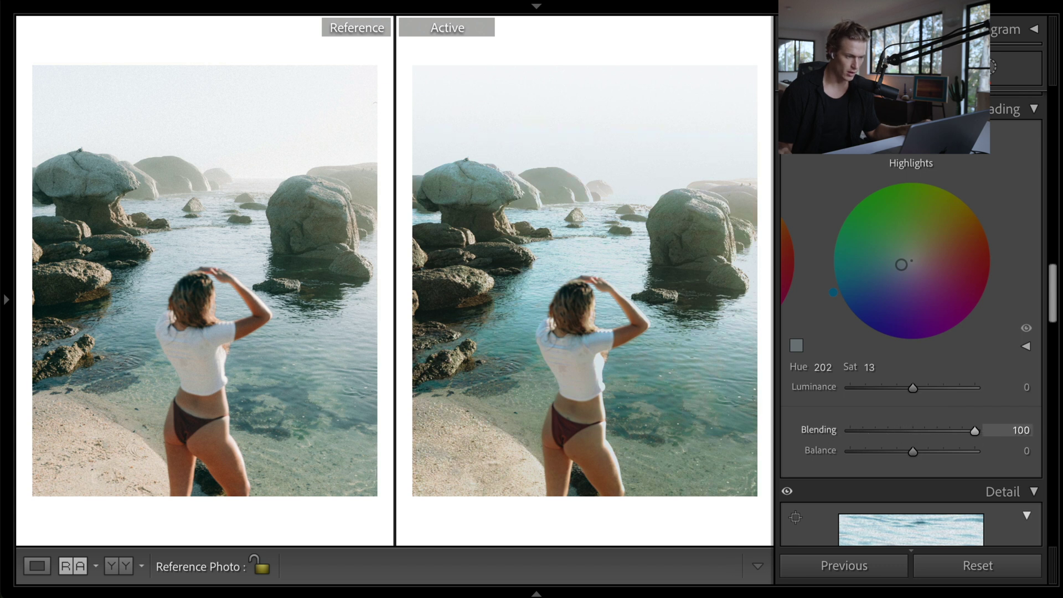
- Set Color Grading Blending to 81, Whites to +100 and Contrast to -77
drag(976, 434, 946, 436)
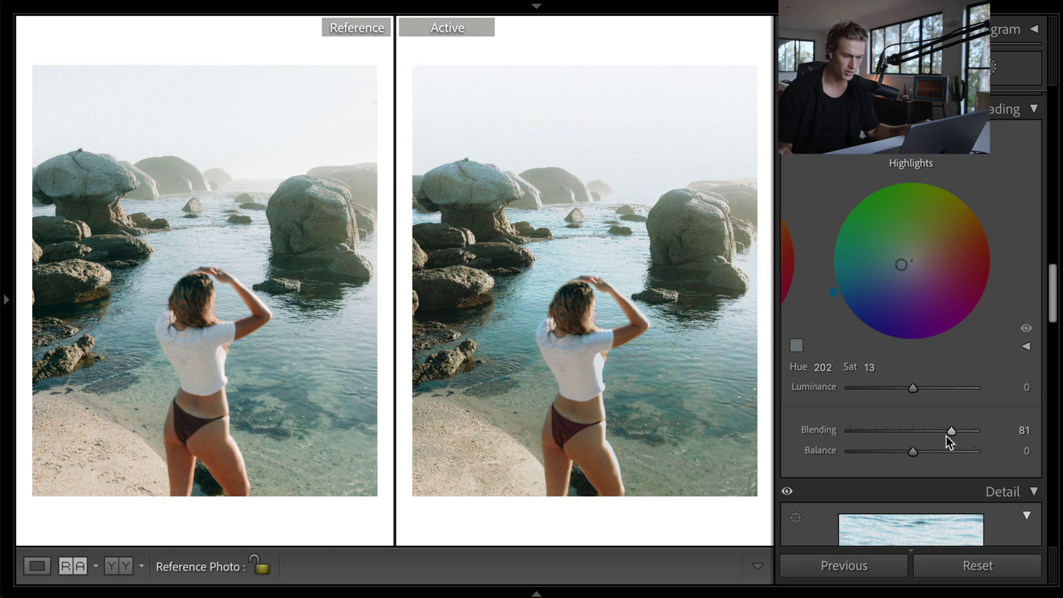
scroll(963, 387, up, 10)
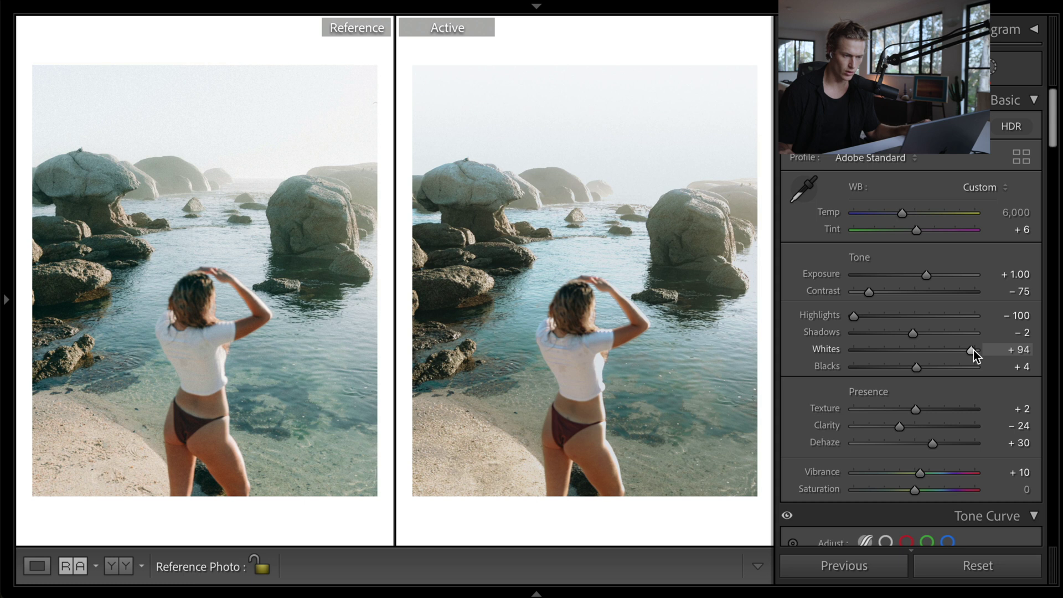
drag(974, 351, 975, 350)
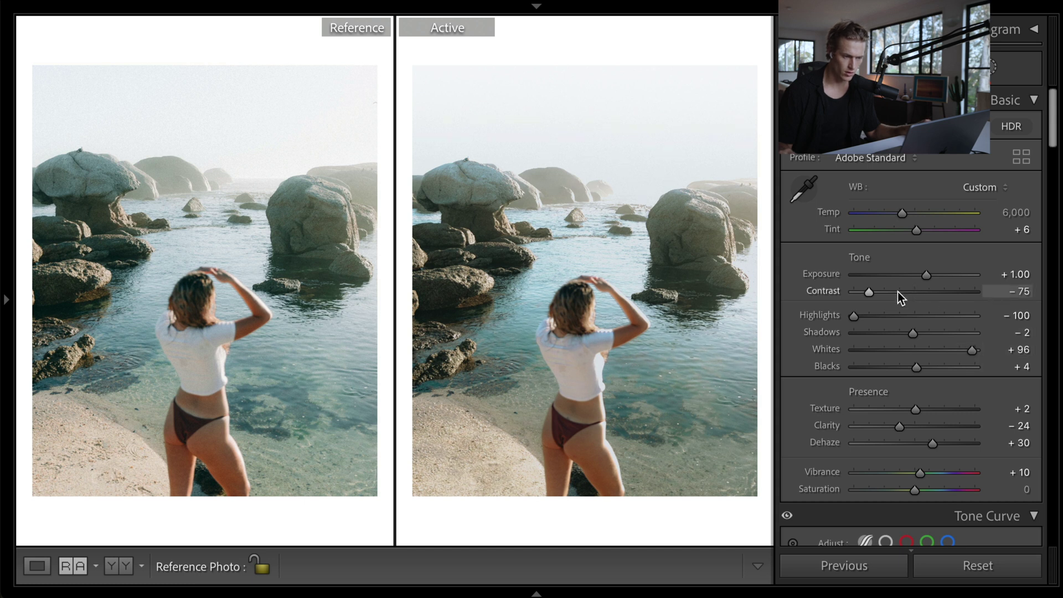
drag(872, 292, 866, 291)
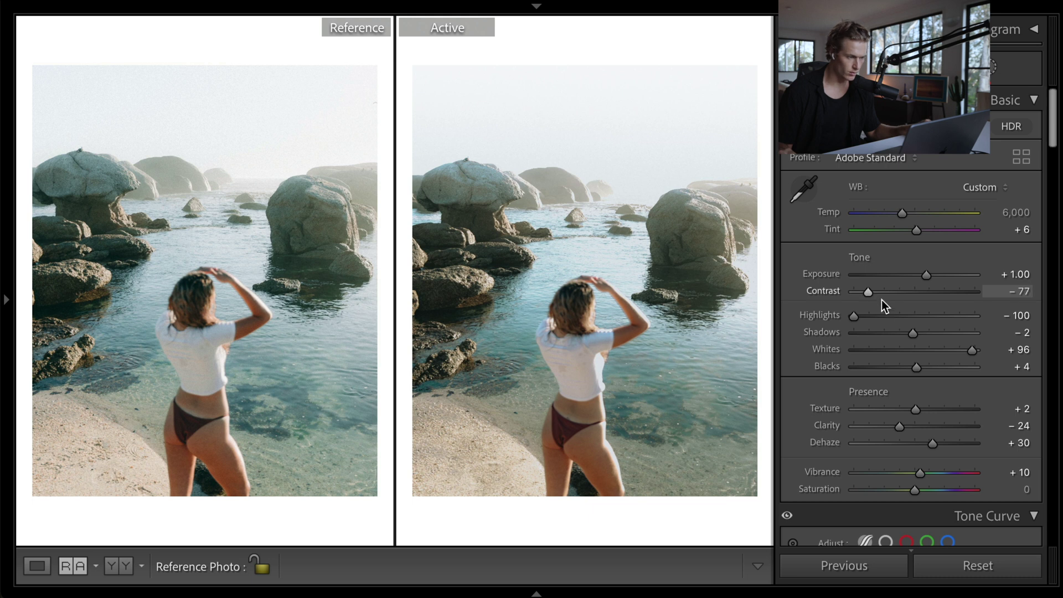
scroll(912, 332, down, 1)
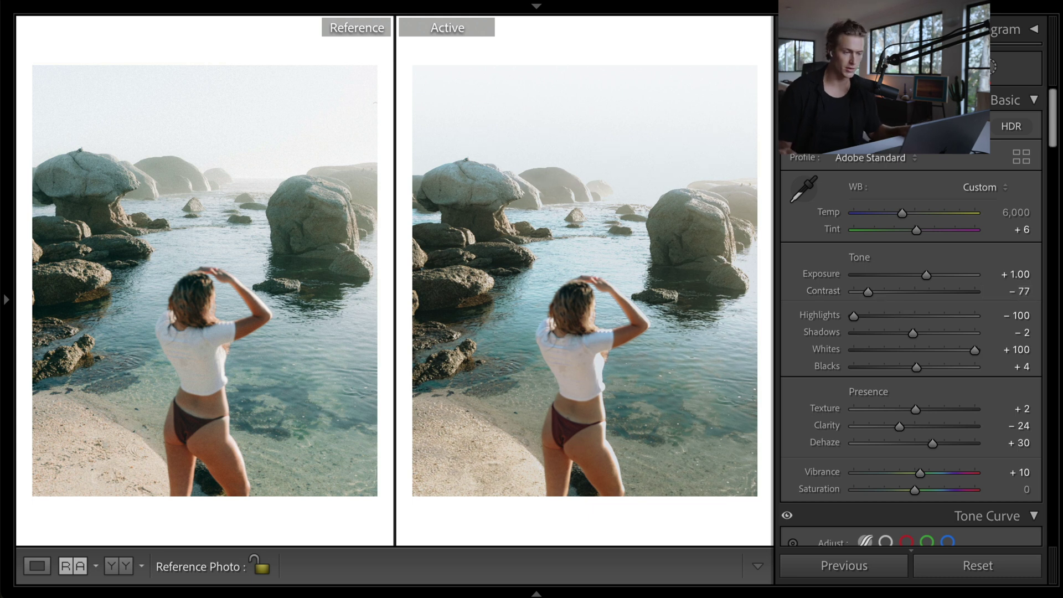
click(994, 67)
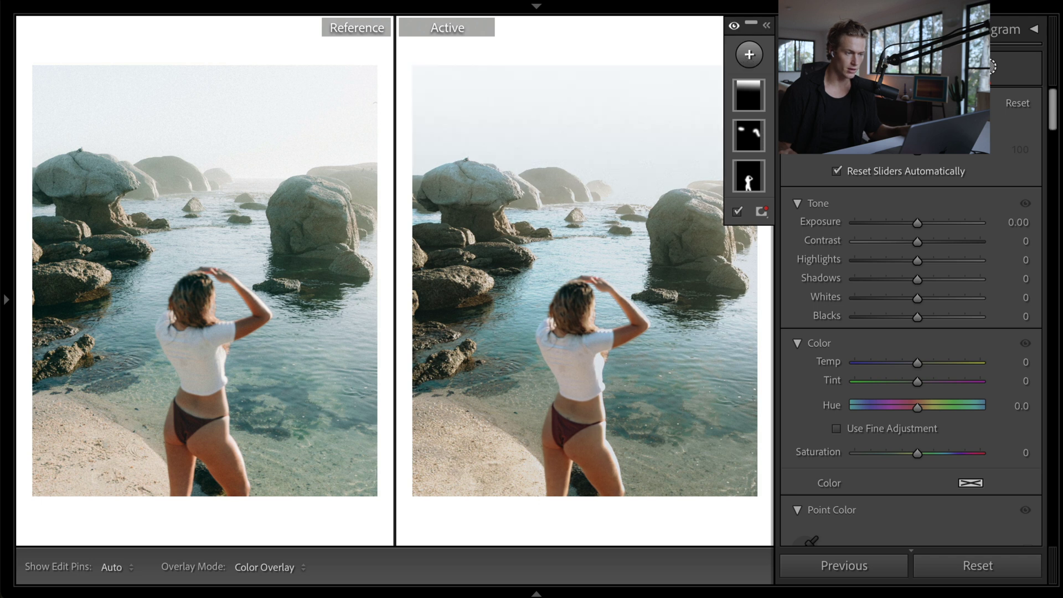
- Toggle the masks' effect off and on, inspect the person mask, and select the brushed rocks mask
click(735, 25)
click(735, 27)
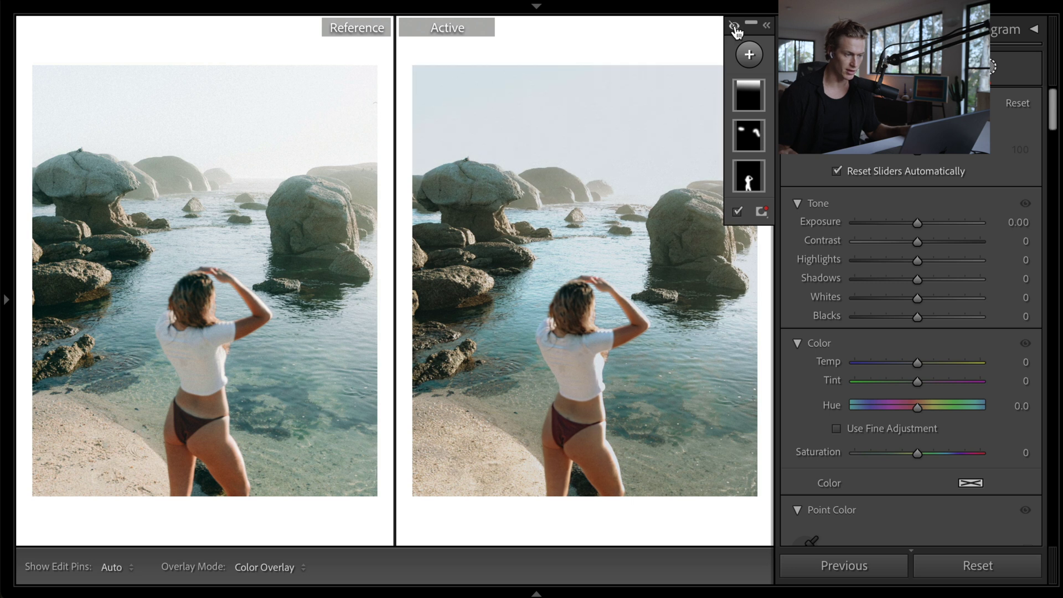
click(749, 133)
click(749, 177)
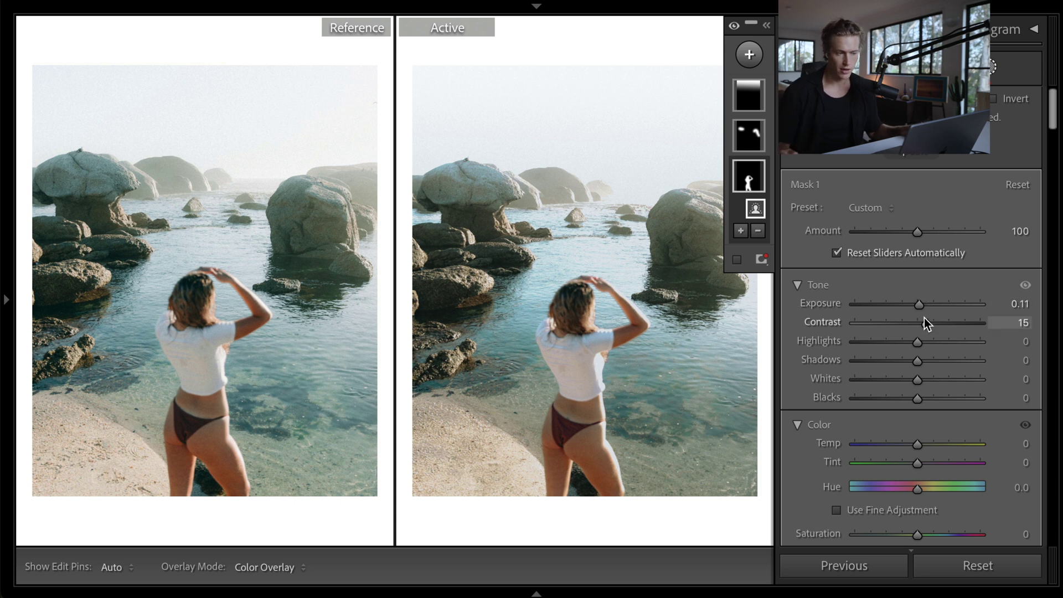
click(750, 137)
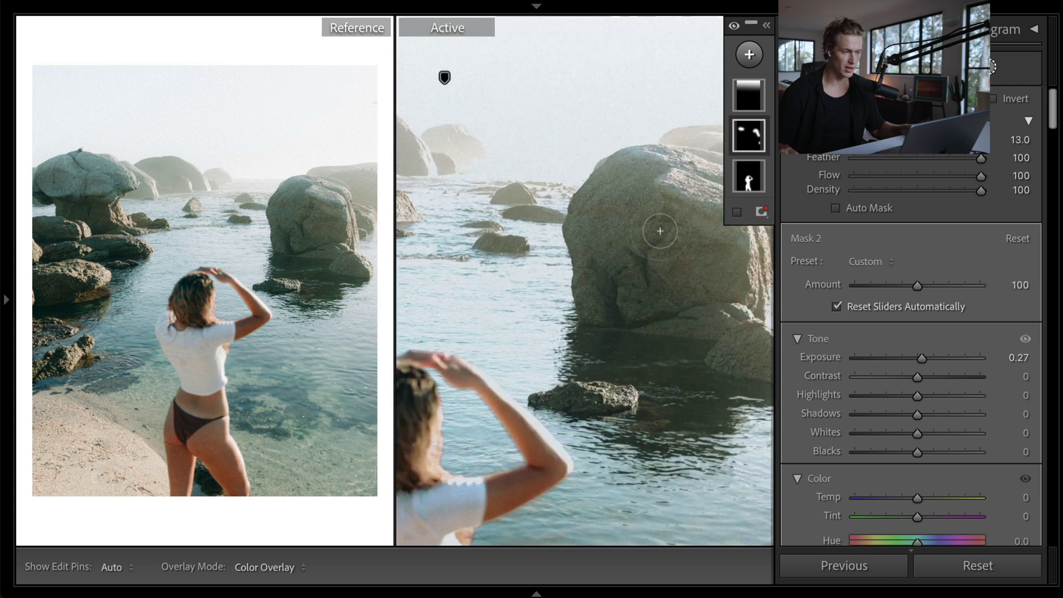
- On the sky gradient mask, keep Exposure at 1.28 and lower Whites to 1
key(z)
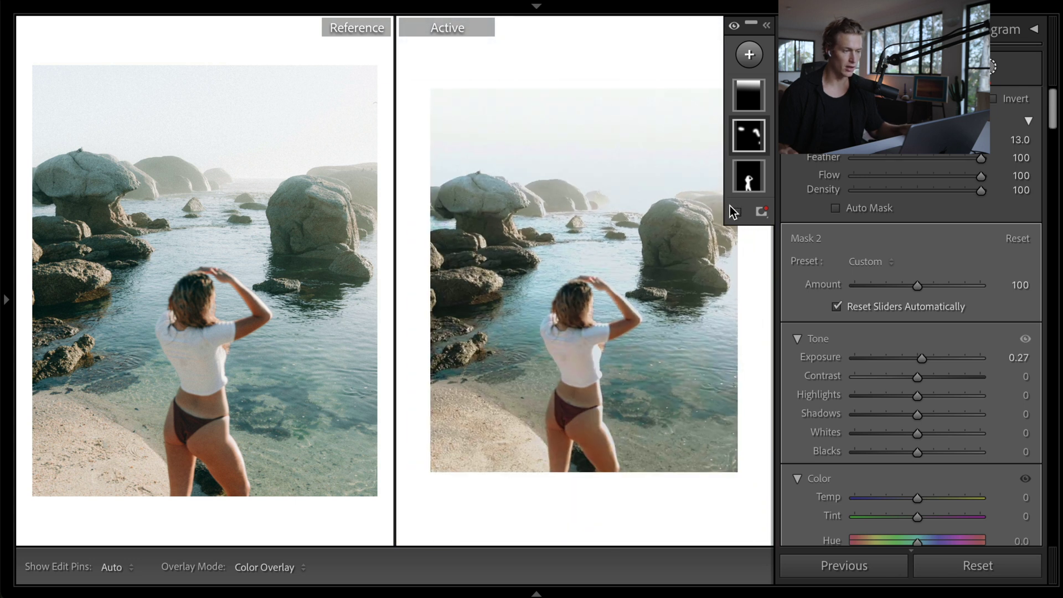
click(754, 83)
click(753, 82)
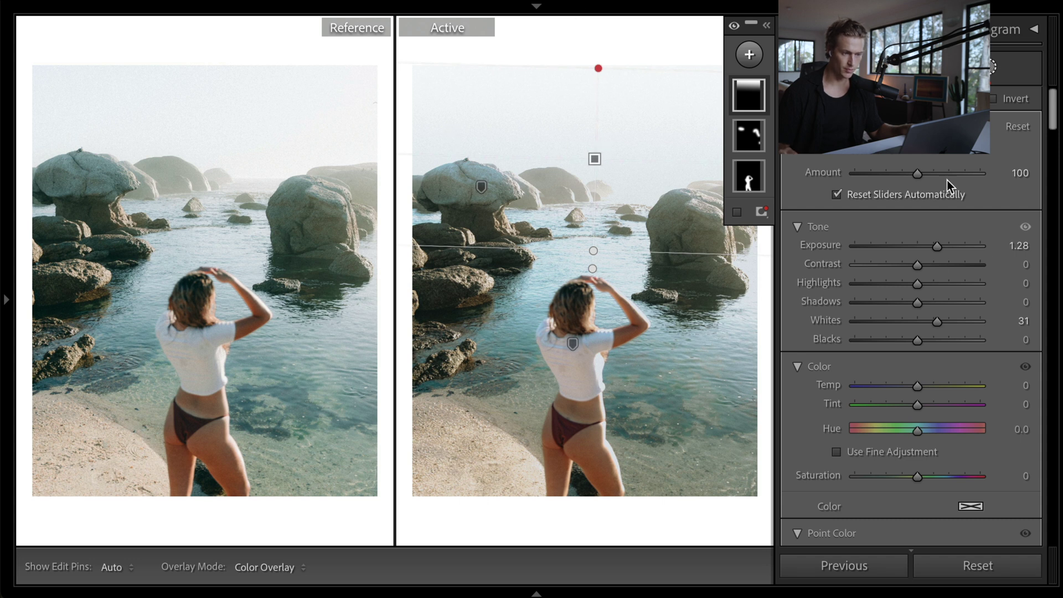
click(941, 247)
double_click(940, 245)
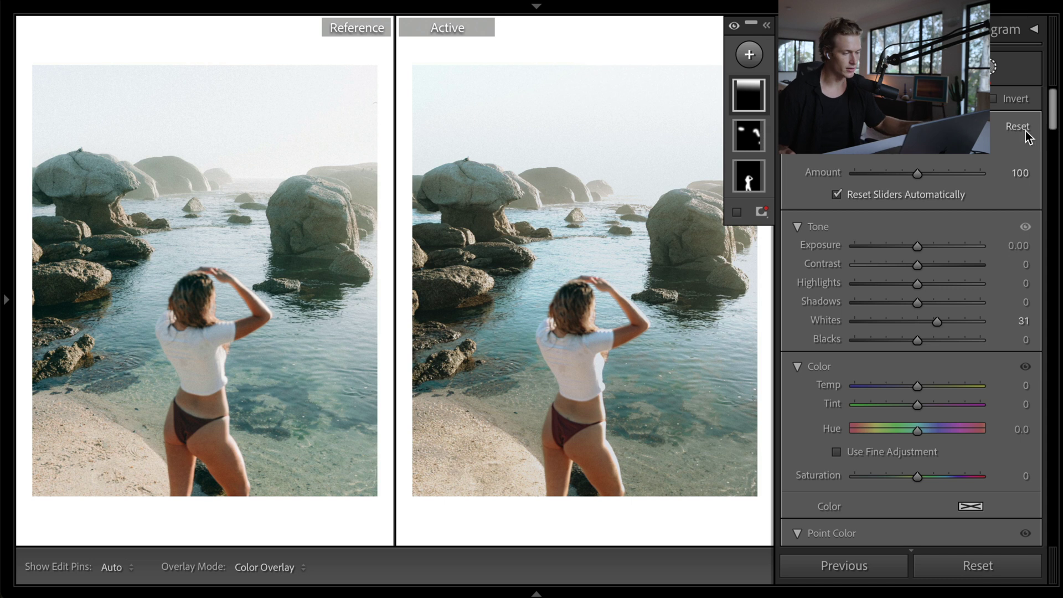
key(ctrl+z)
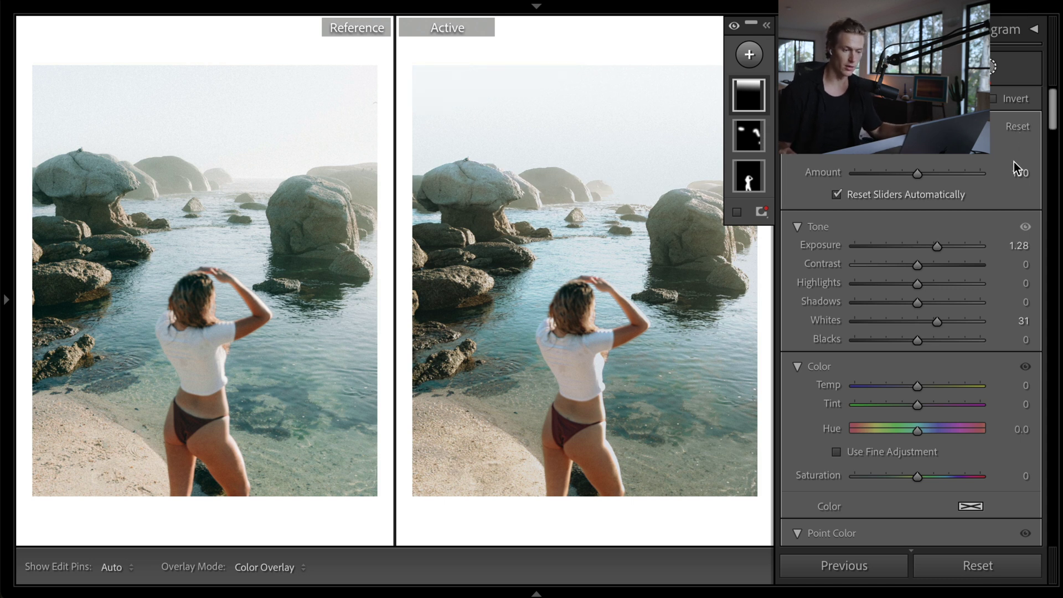
mouse_move(765, 103)
mouse_move(932, 324)
mouse_down()
mouse_move(898, 317)
mouse_move(919, 327)
mouse_up()
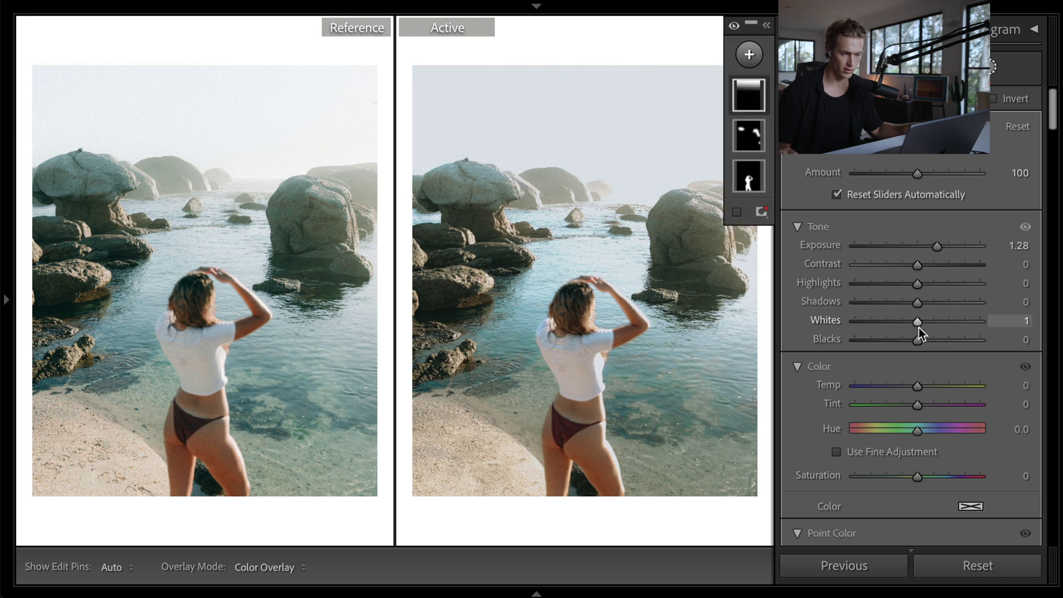
- Give the brushed rocks mask Contrast 24 and exit Masking
key(ctrl+z)
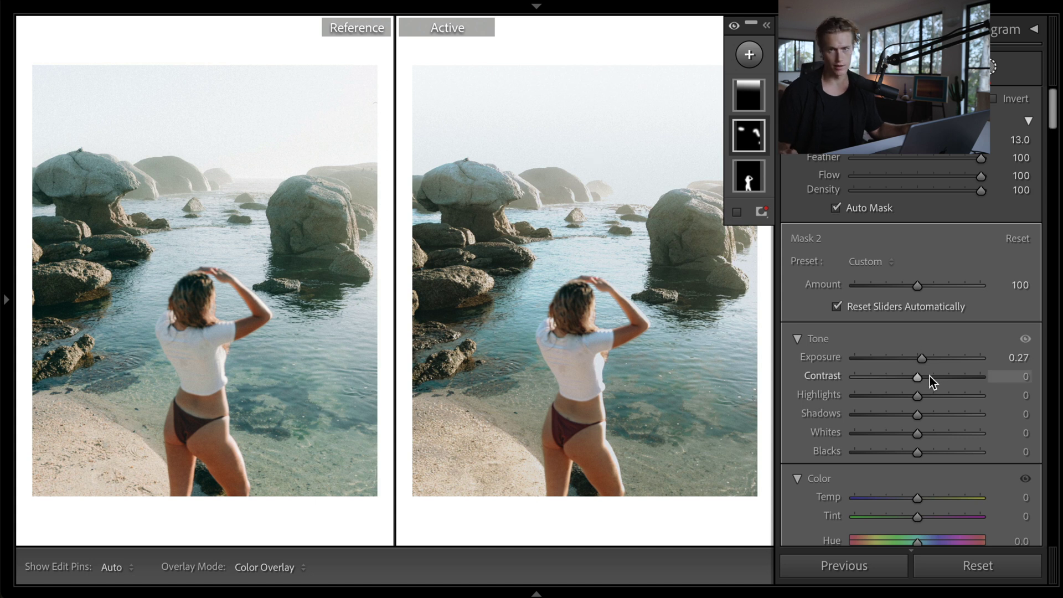
mouse_move(929, 375)
mouse_down()
mouse_move(951, 376)
mouse_move(931, 380)
mouse_up()
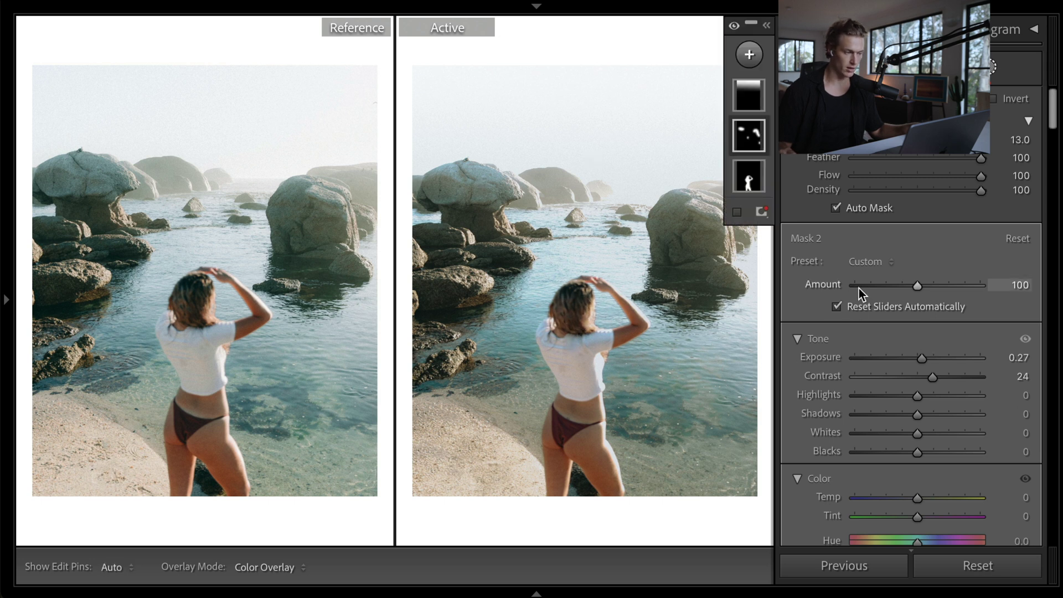
key(shift+w)
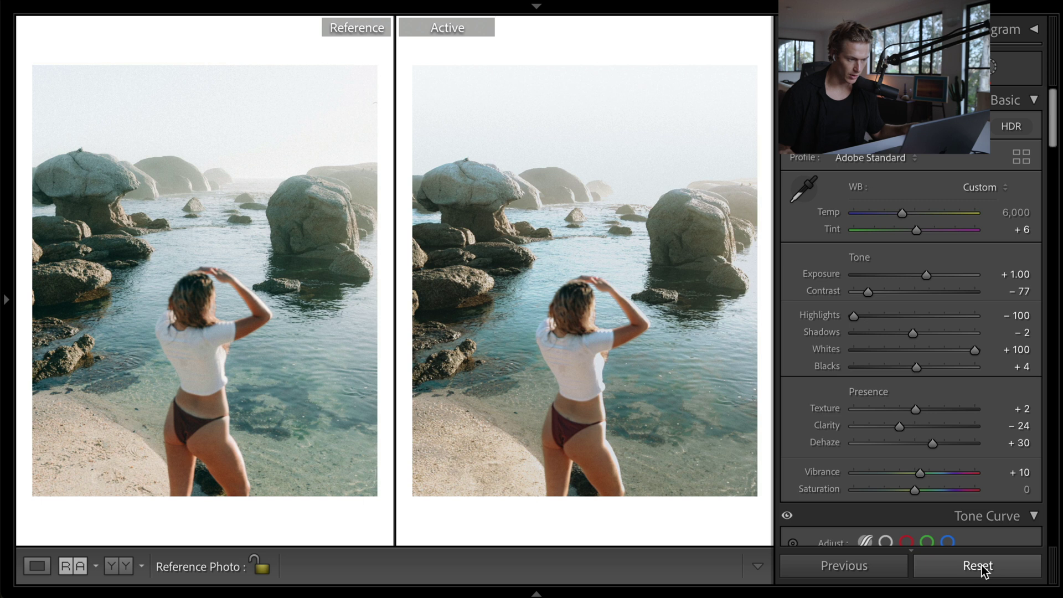
- Compare the edit against the unedited original in Loupe and Reference views, then show the Filmstrip
click(978, 566)
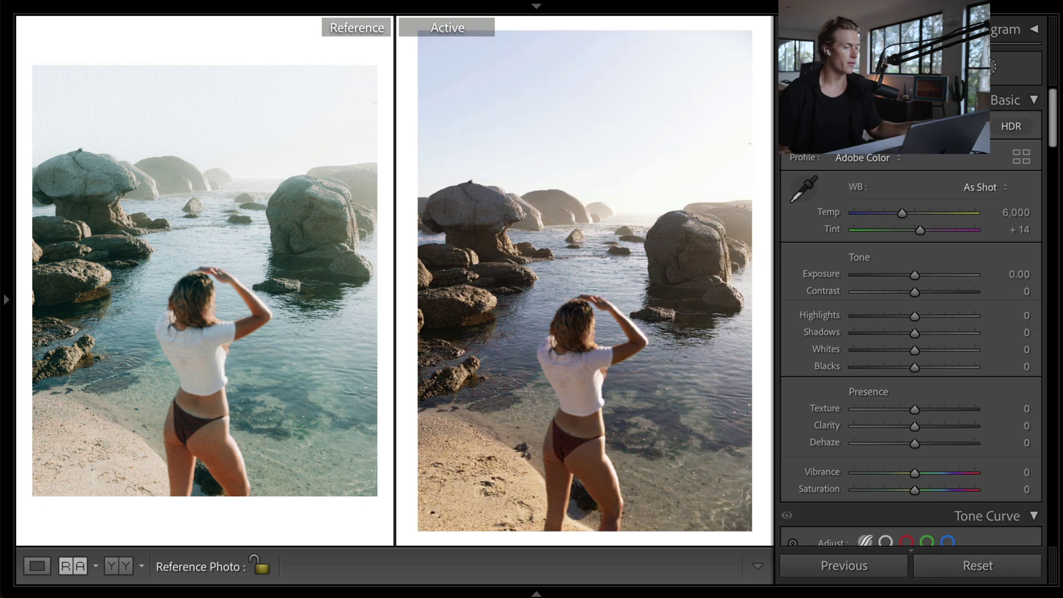
key(ctrl+z)
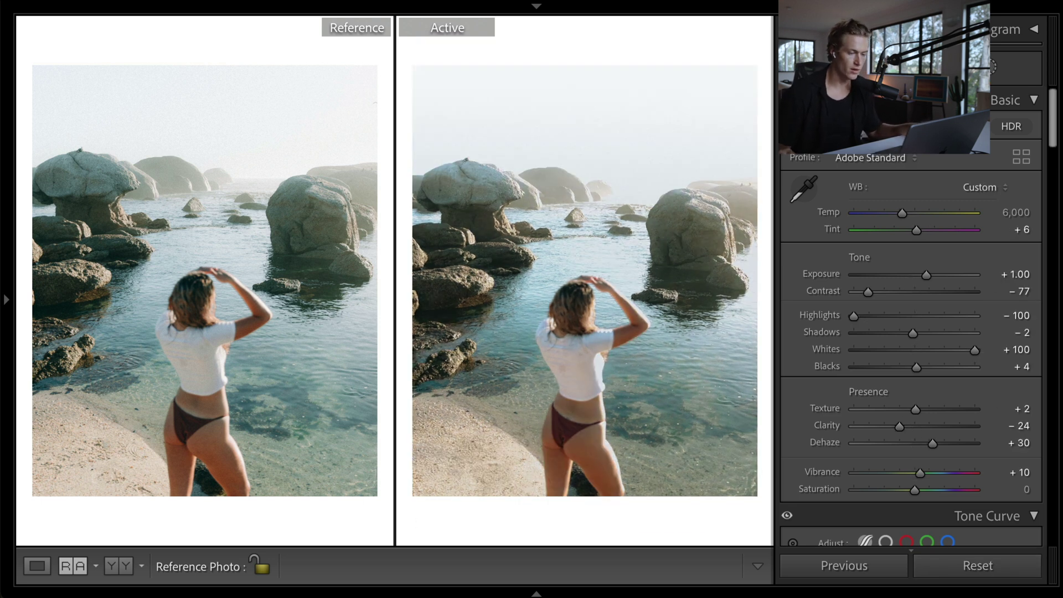
click(1026, 575)
key(ctrl+z)
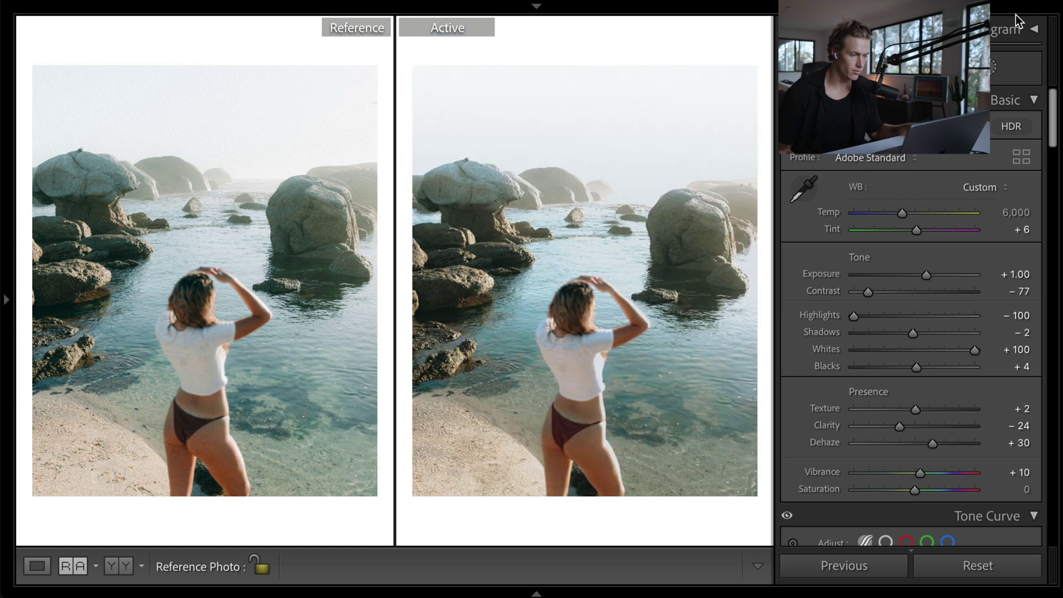
key(shift+r)
click(1005, 573)
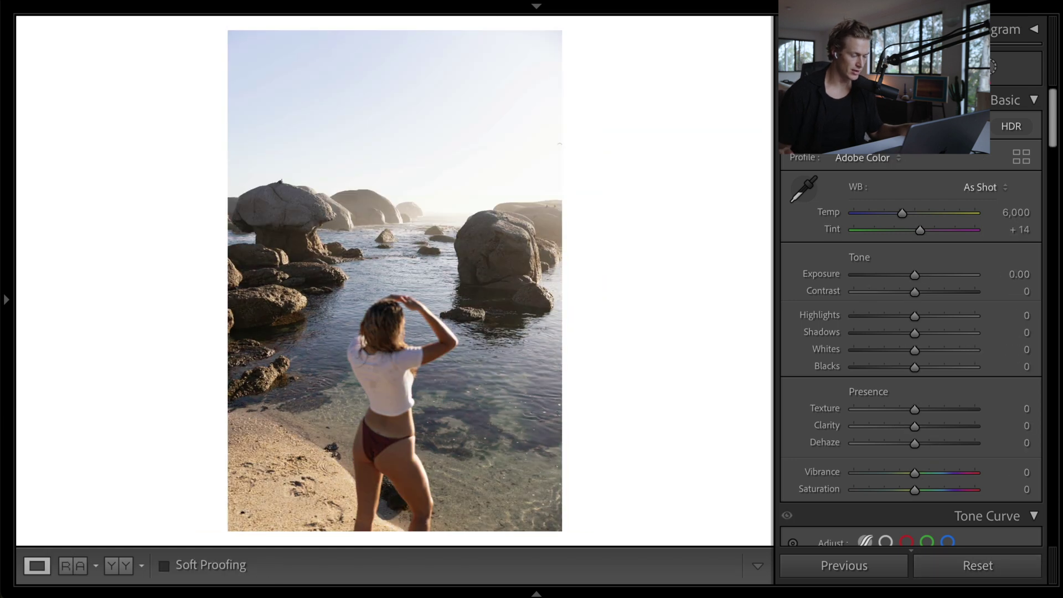
key(ctrl+z)
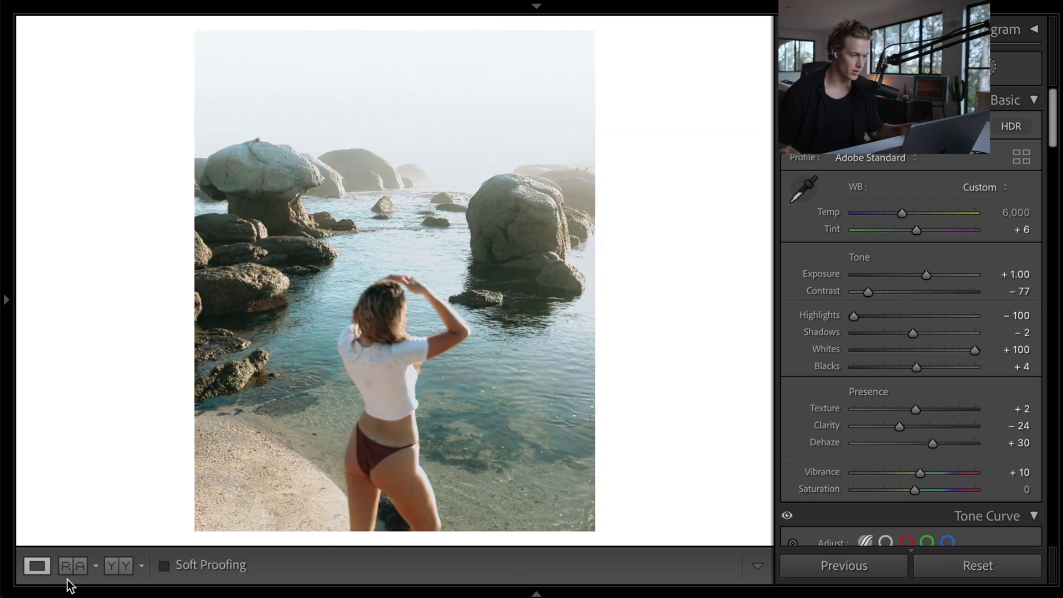
click(72, 566)
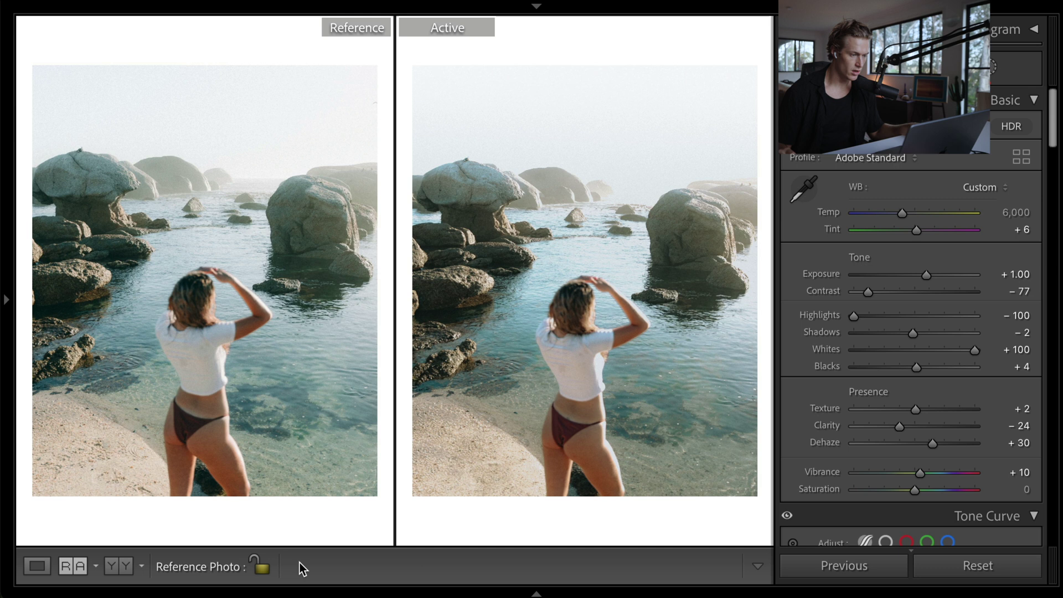
click(537, 595)
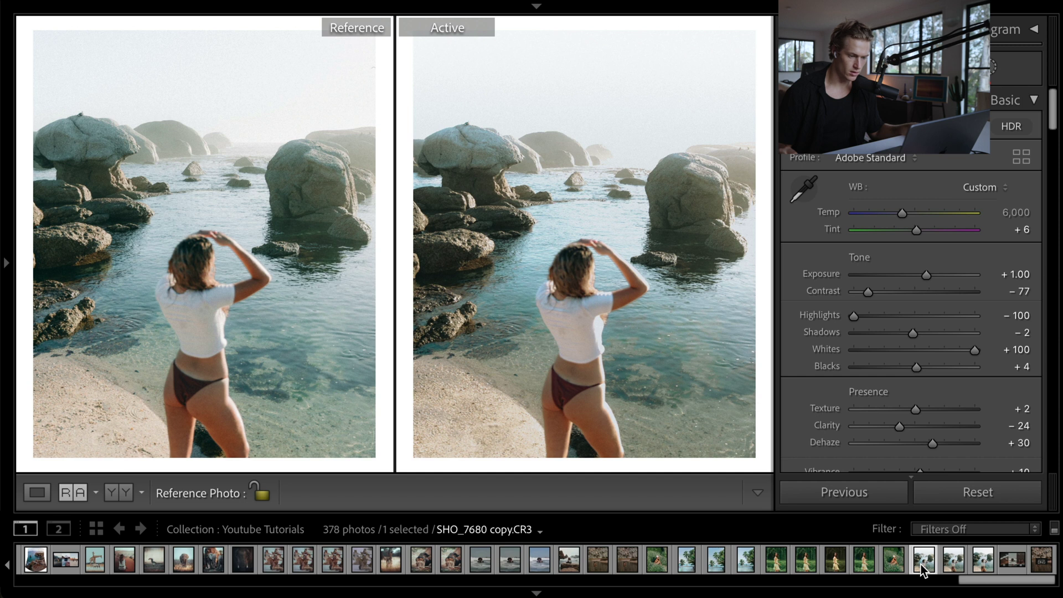
- Step through the neighbouring virtual copies, ending on SHO_7680 copy.CR3 with default settings
click(954, 568)
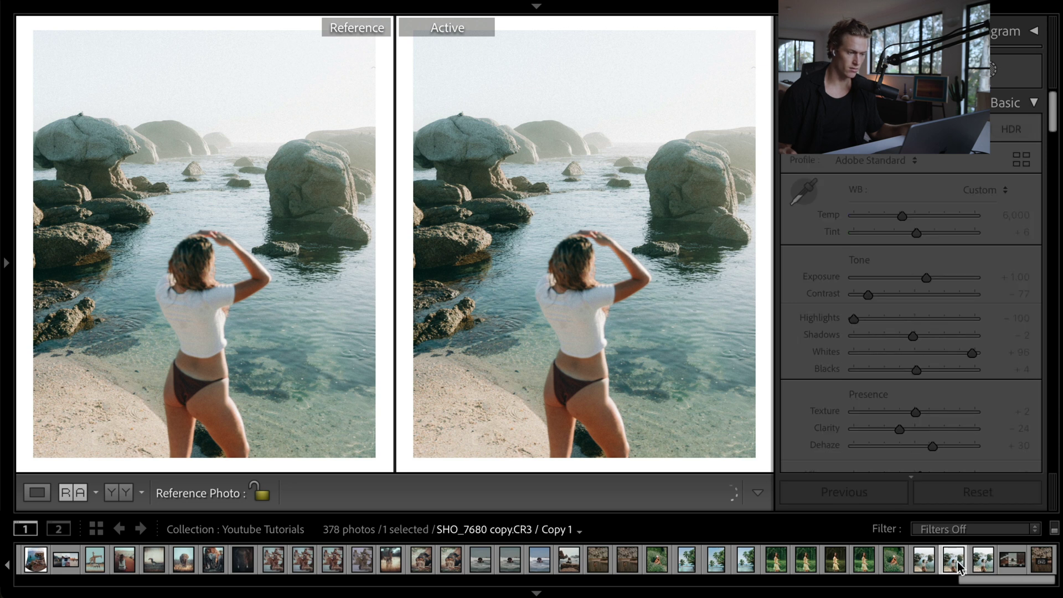
click(979, 566)
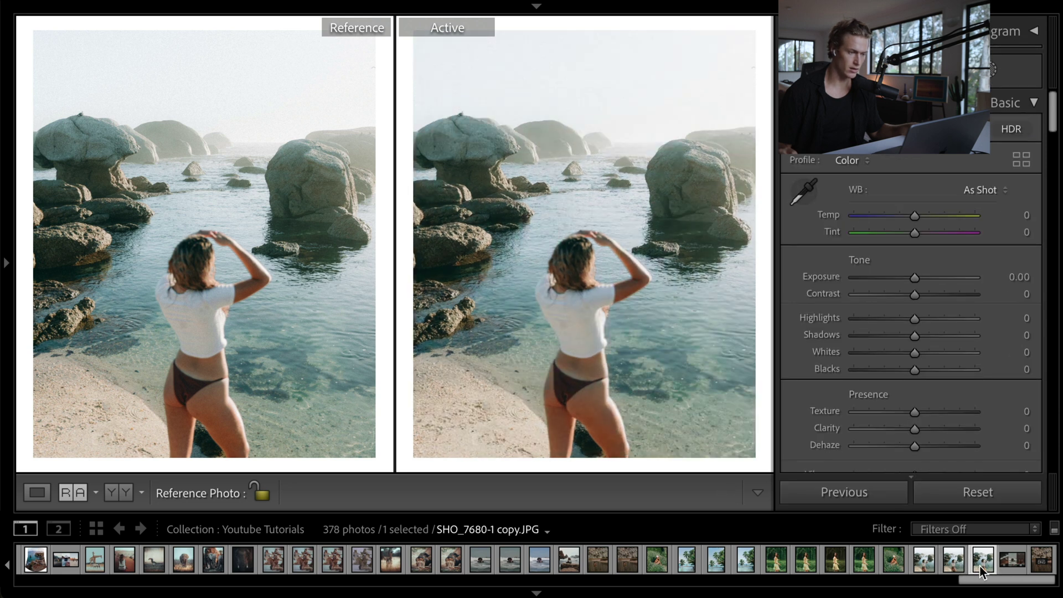
click(956, 563)
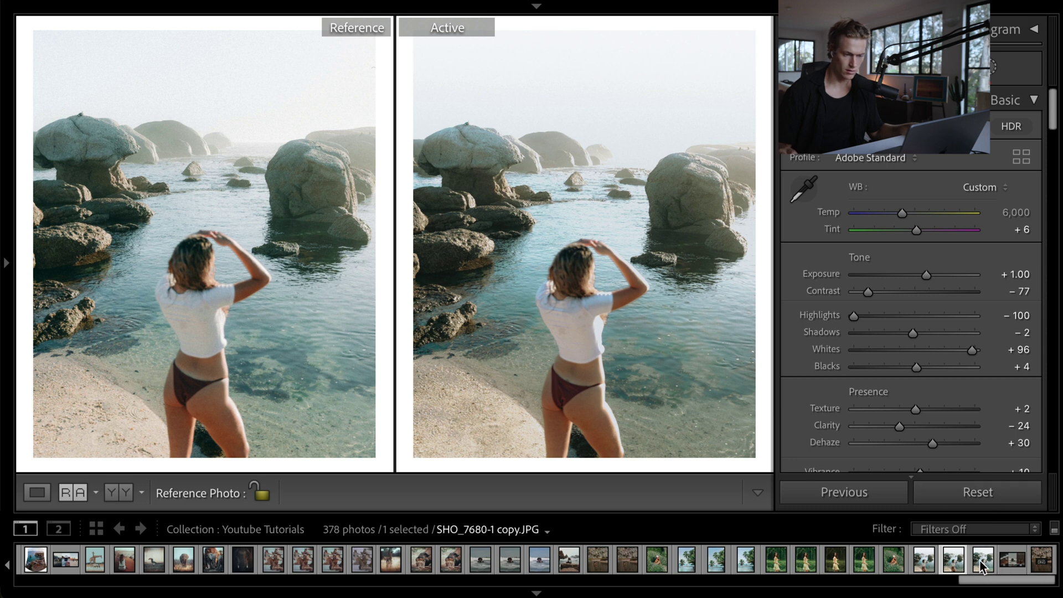
click(981, 566)
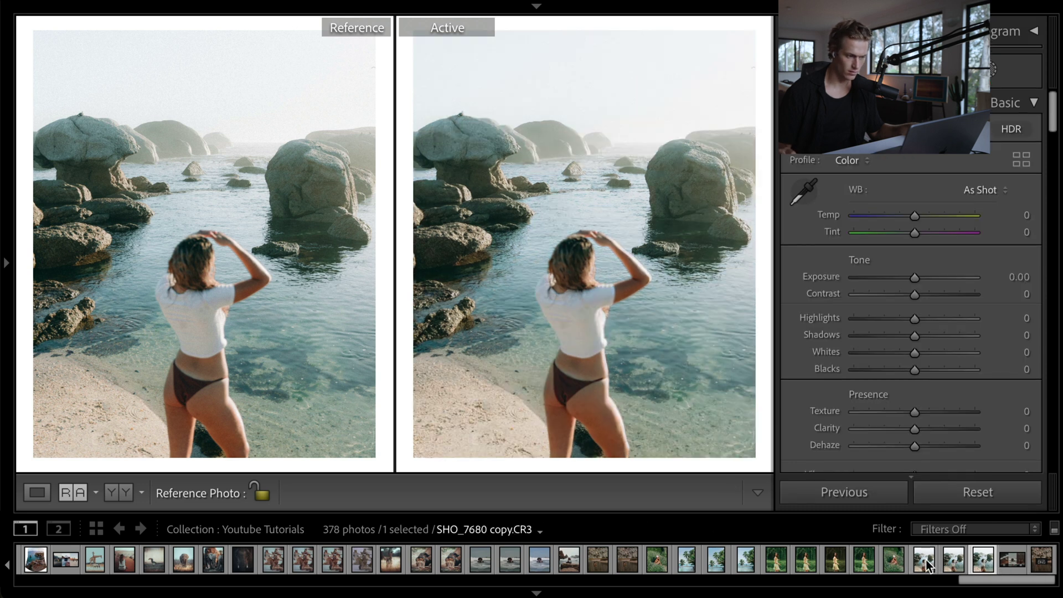
click(928, 567)
key(F6)
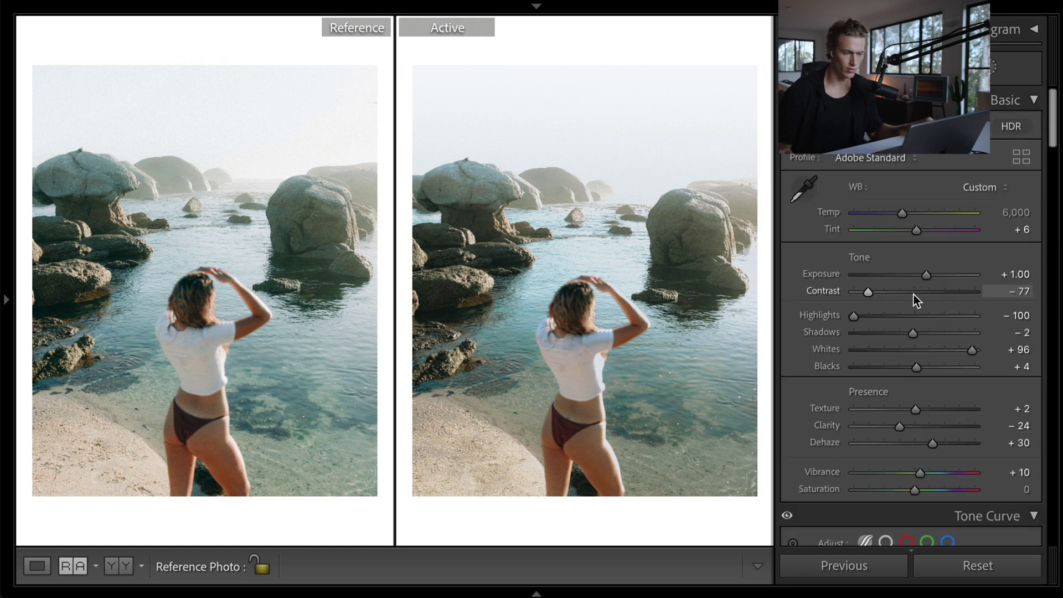
- Review the Tone Curve's Red, Green and Blue channel curves, ending on the overall point curve
scroll(915, 287, down, 8)
scroll(915, 287, up, 3)
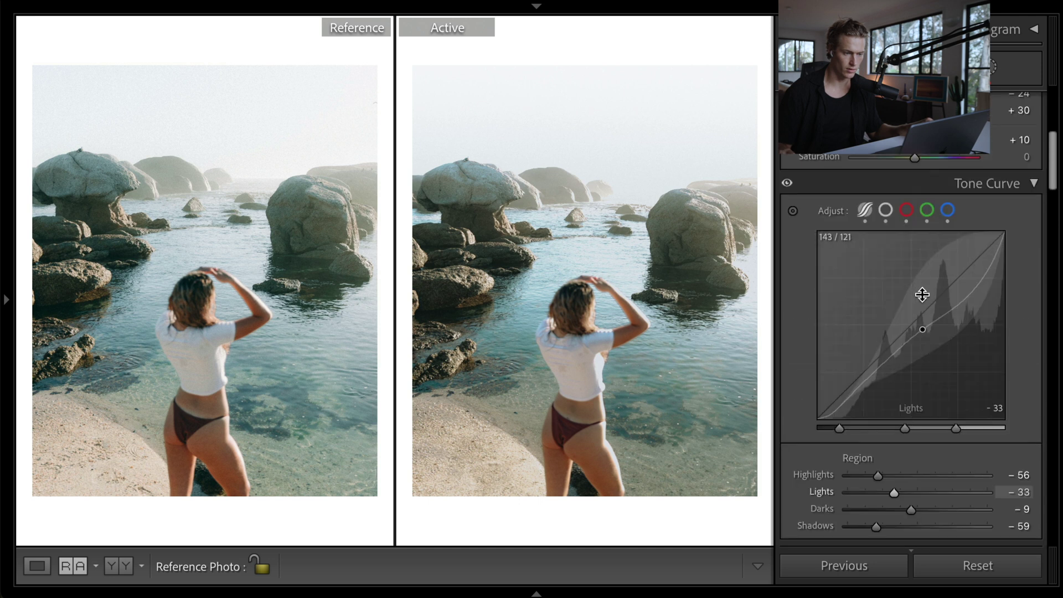
scroll(922, 294, down, 2)
click(906, 158)
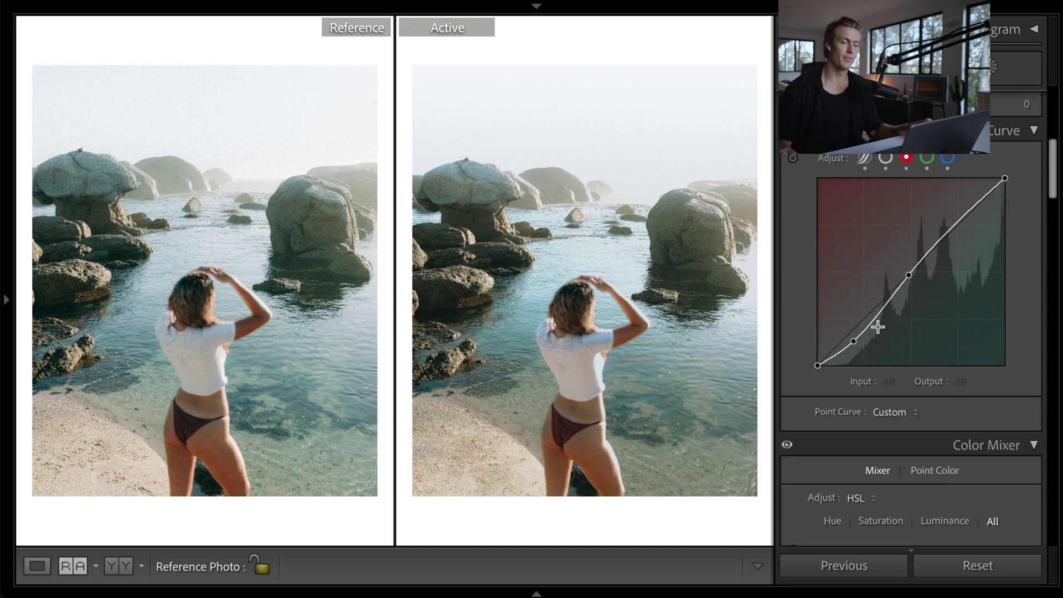
click(927, 159)
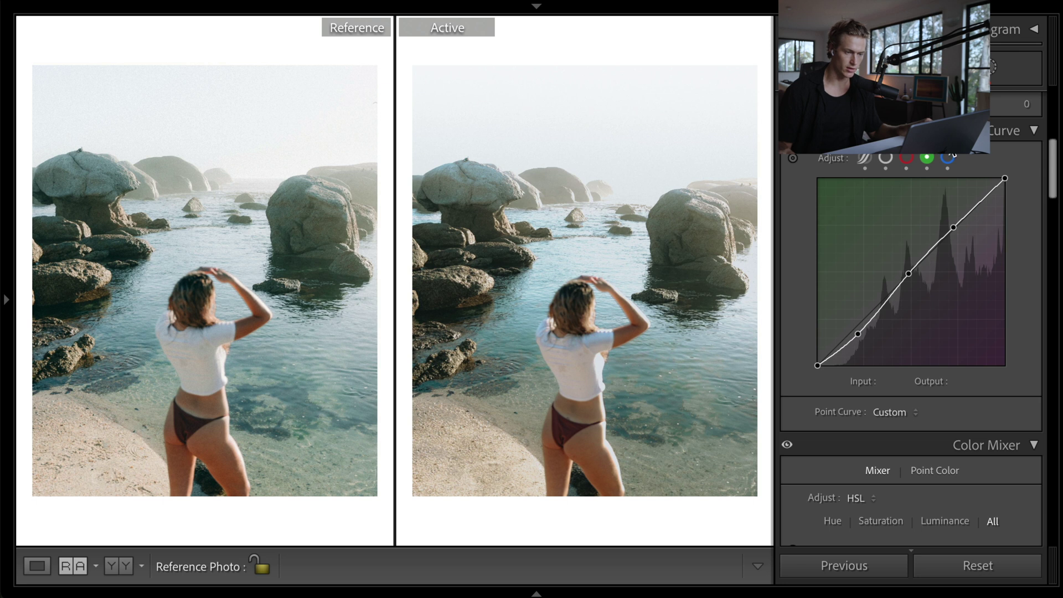
click(948, 158)
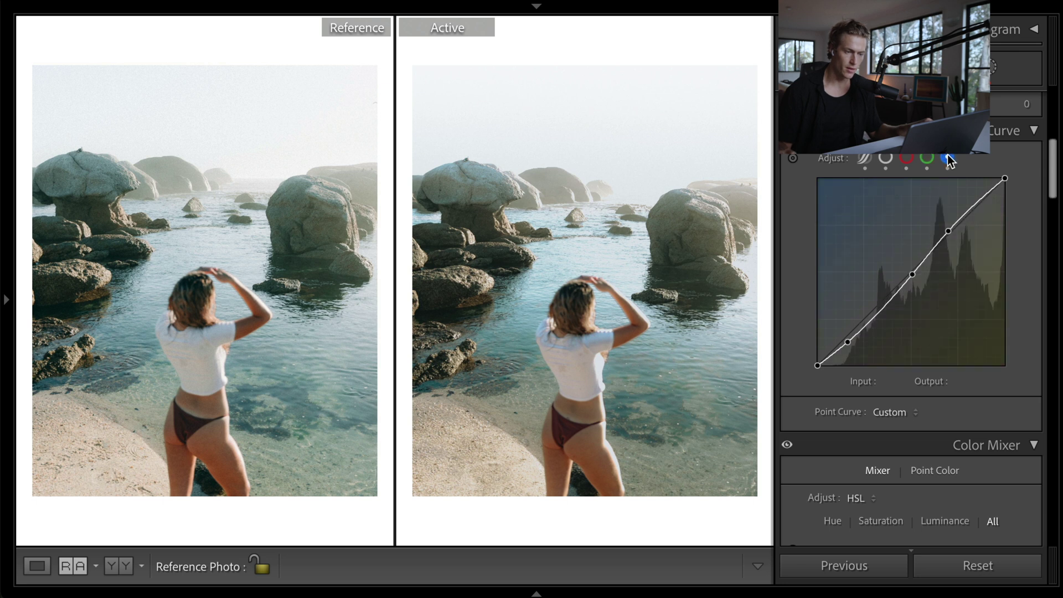
click(903, 157)
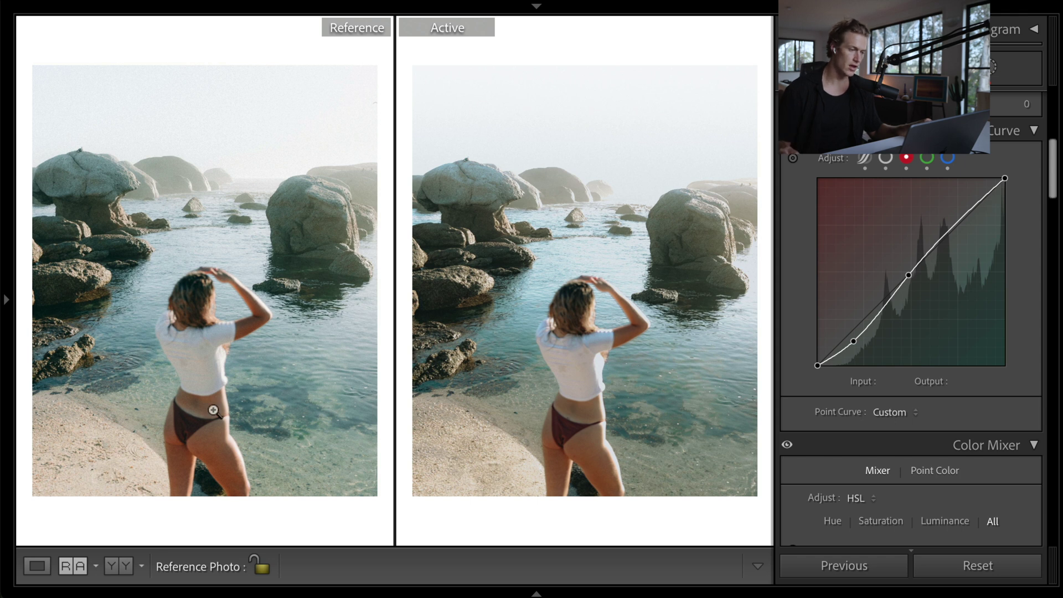
click(886, 158)
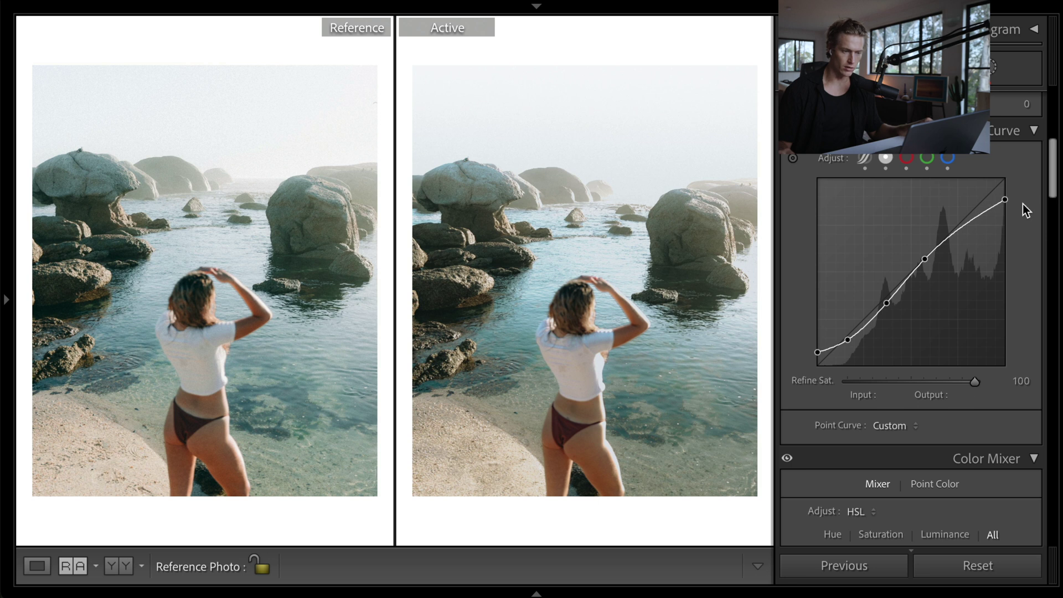
- Try and undo moving the curve's white and black end points, then lower Whites to +83
mouse_move(1005, 200)
mouse_down()
mouse_move(1023, 161)
mouse_move(1043, 186)
mouse_move(1044, 224)
mouse_move(1036, 183)
mouse_move(1016, 213)
mouse_up()
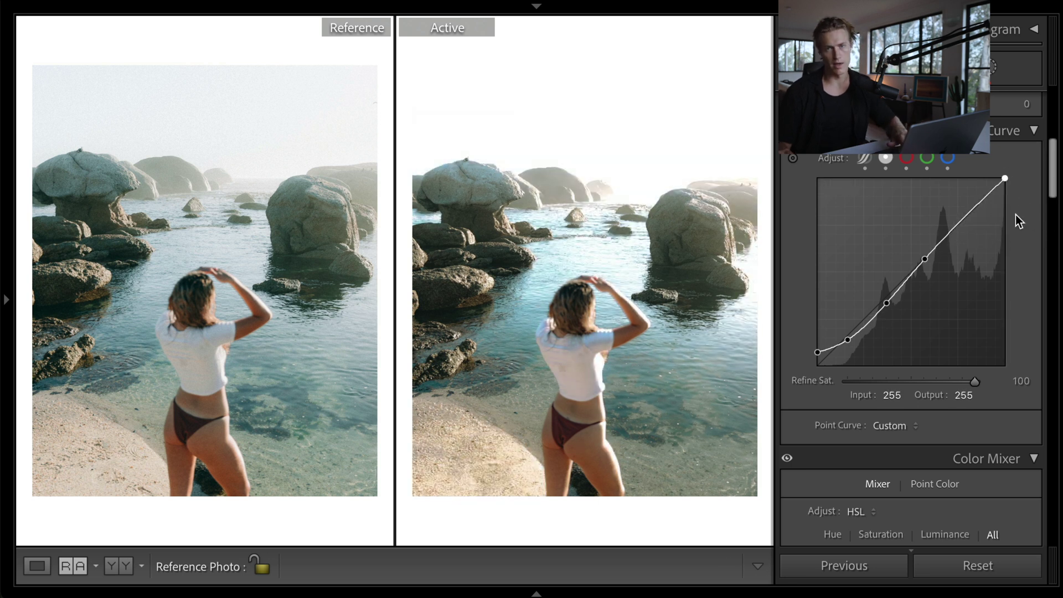
key(ctrl+z)
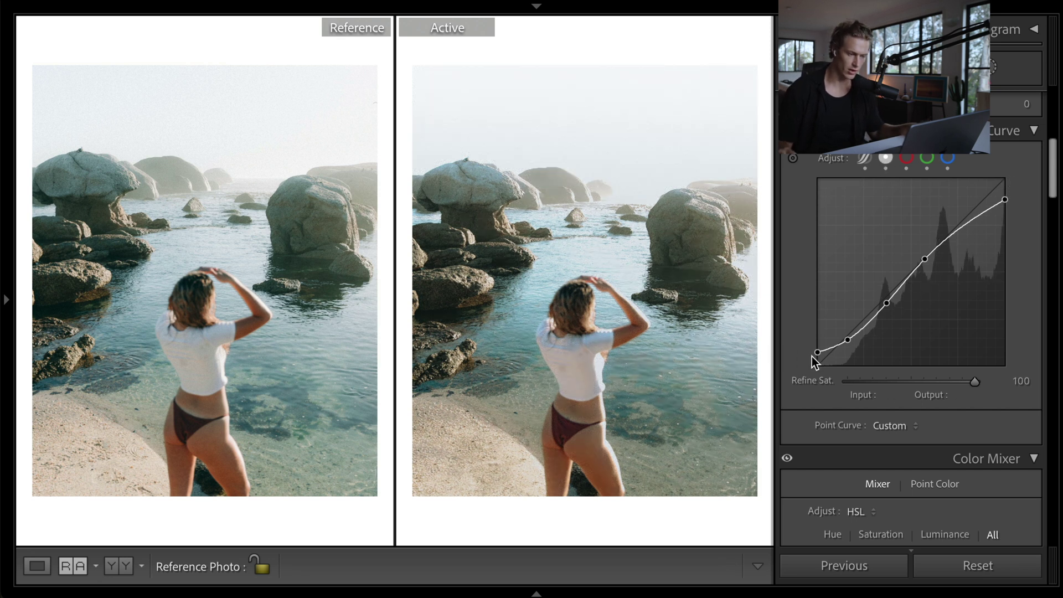
drag(813, 357, 816, 302)
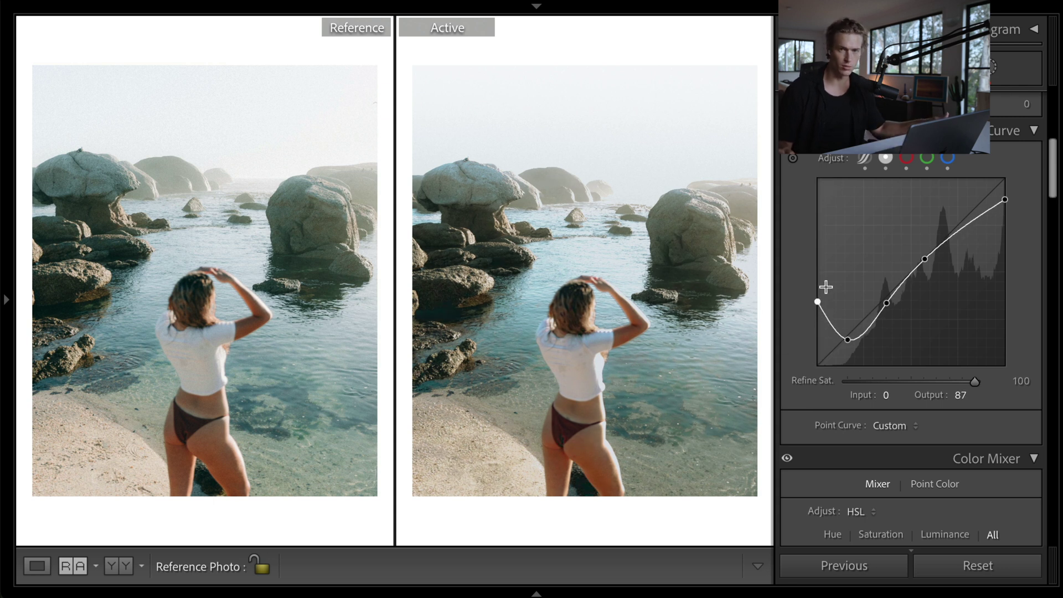
key(ctrl+z)
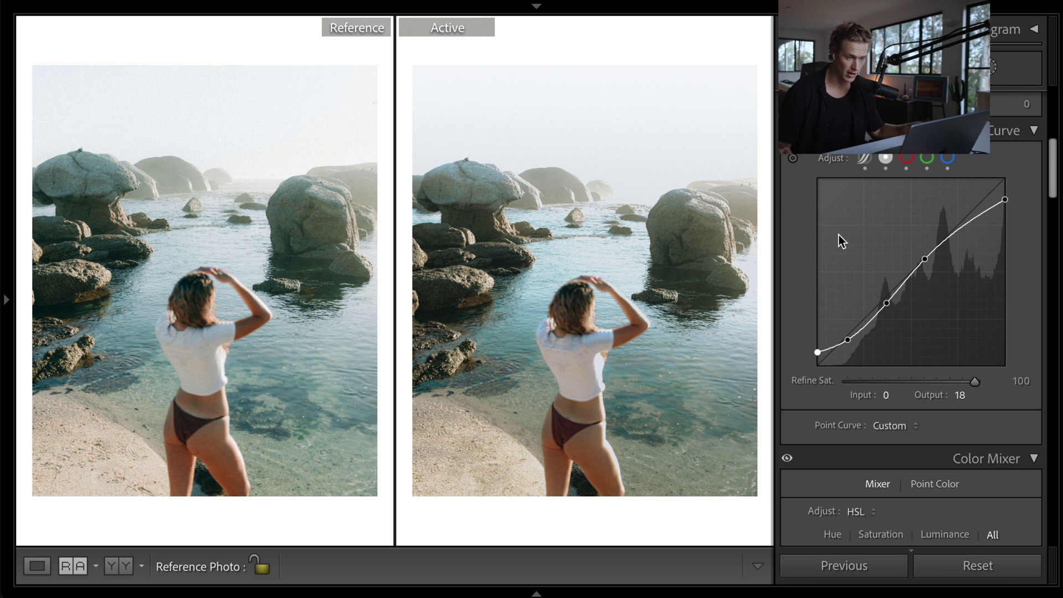
scroll(986, 343, up, 5)
mouse_move(966, 351)
mouse_down()
mouse_move(923, 354)
mouse_move(968, 365)
mouse_up()
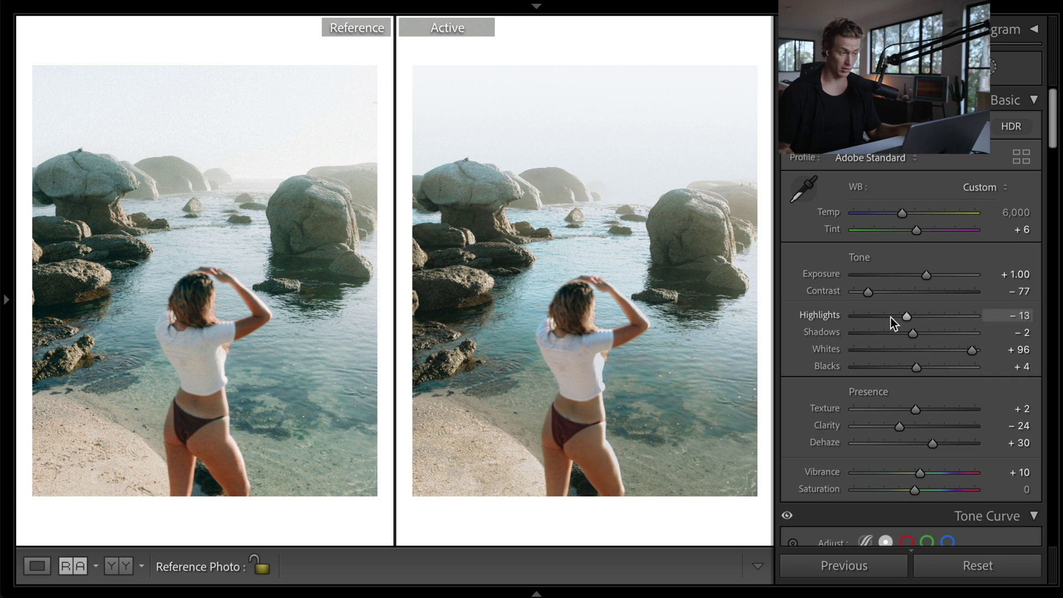
- Lift the tone curve's faded top-right point slightly and inspect the midtone point
scroll(1019, 463, down, 6)
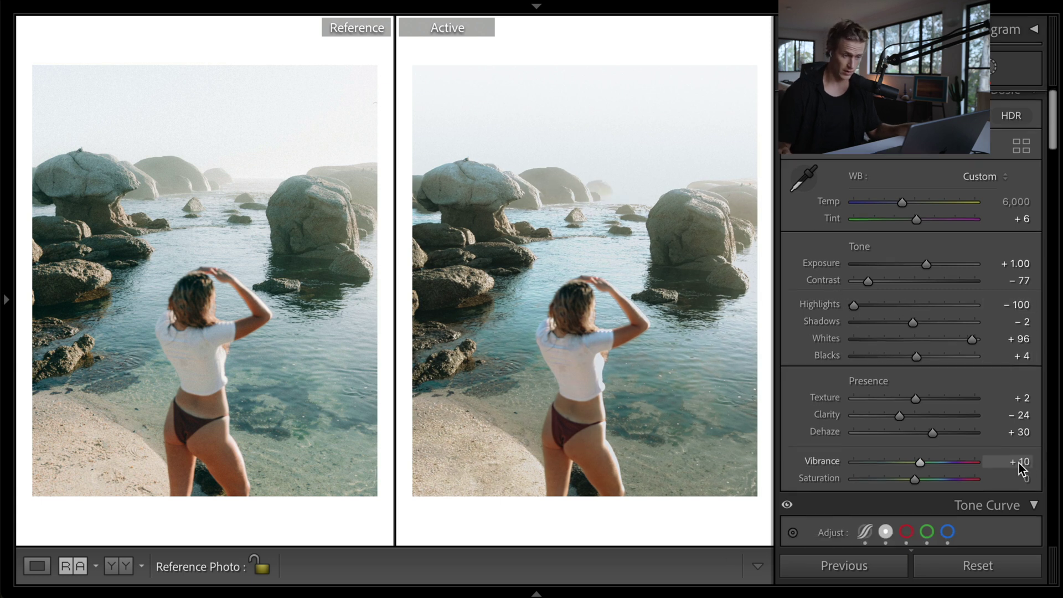
mouse_move(1001, 247)
mouse_down()
mouse_move(1012, 235)
mouse_move(1021, 265)
mouse_move(1022, 239)
mouse_move(1006, 257)
mouse_up()
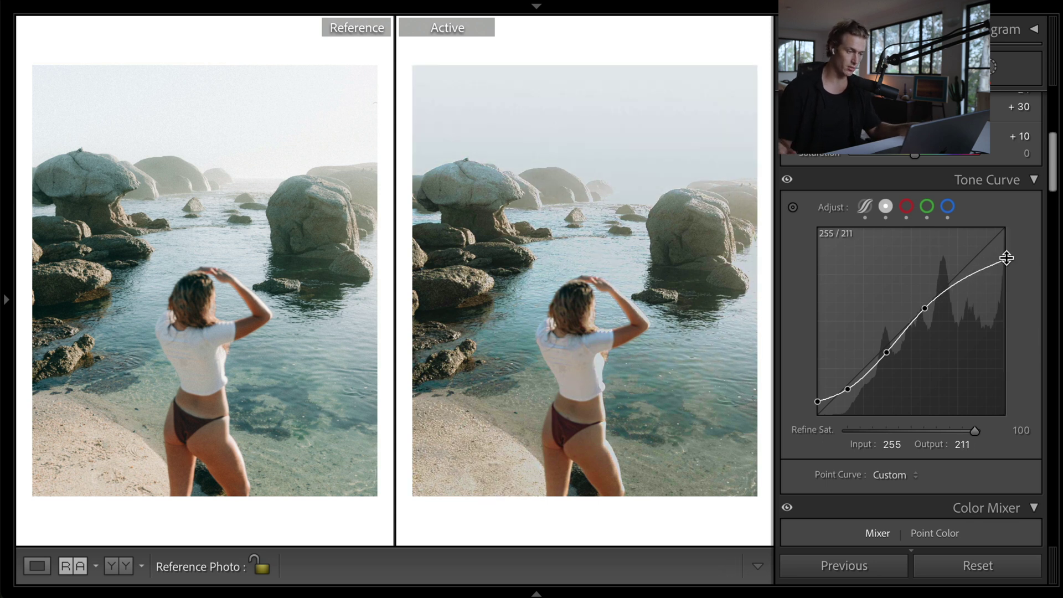
drag(1006, 257, 1005, 248)
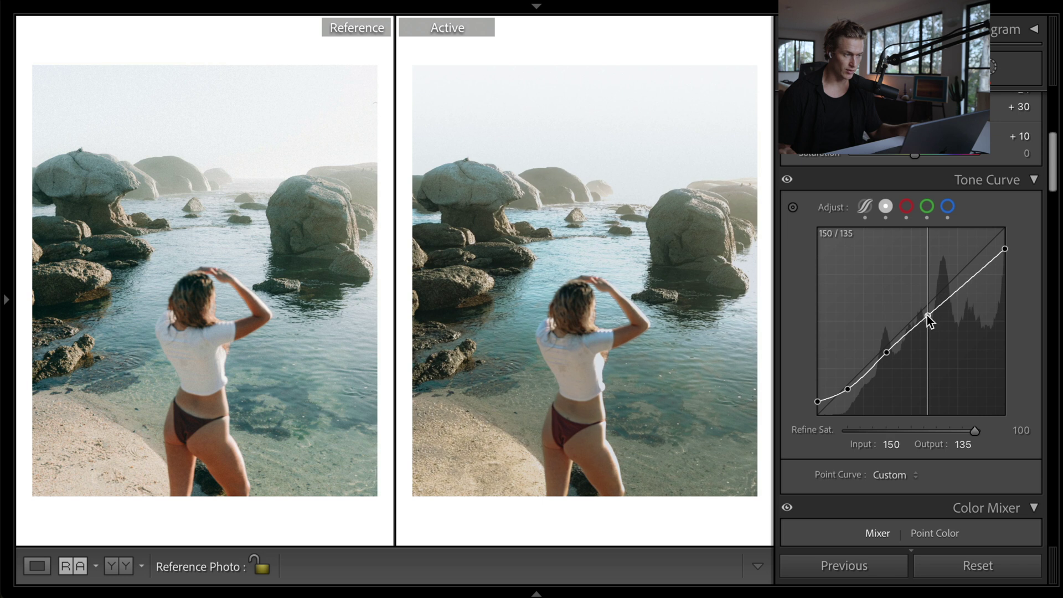
click(926, 309)
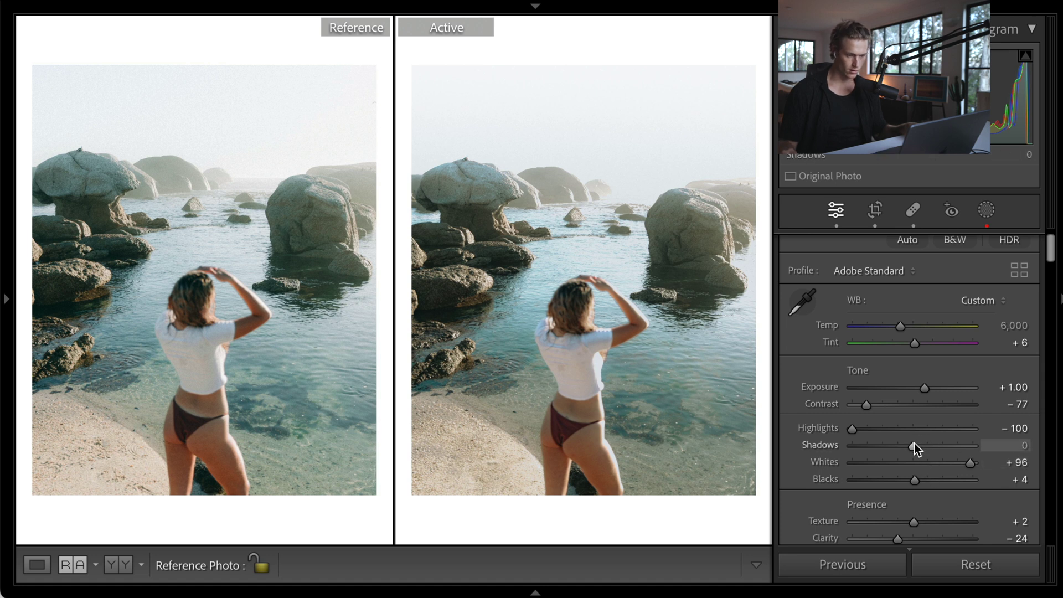
- In the Basic panel, lower Shadows to -5 and Blacks to -3 on SHO_7680 copy
drag(915, 444, 910, 448)
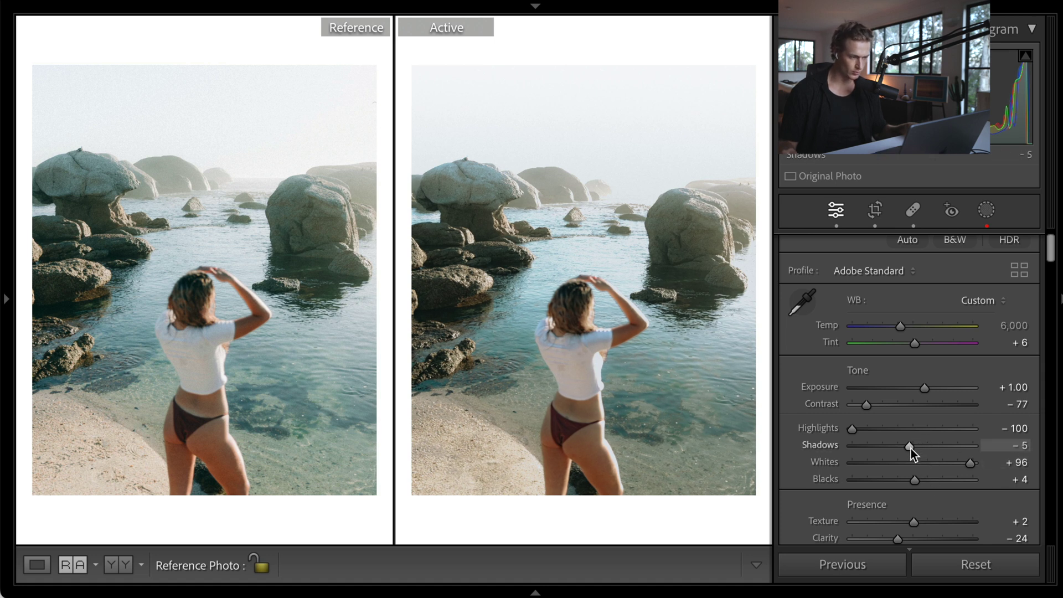
mouse_move(909, 480)
mouse_down()
mouse_move(919, 484)
mouse_move(908, 479)
mouse_up()
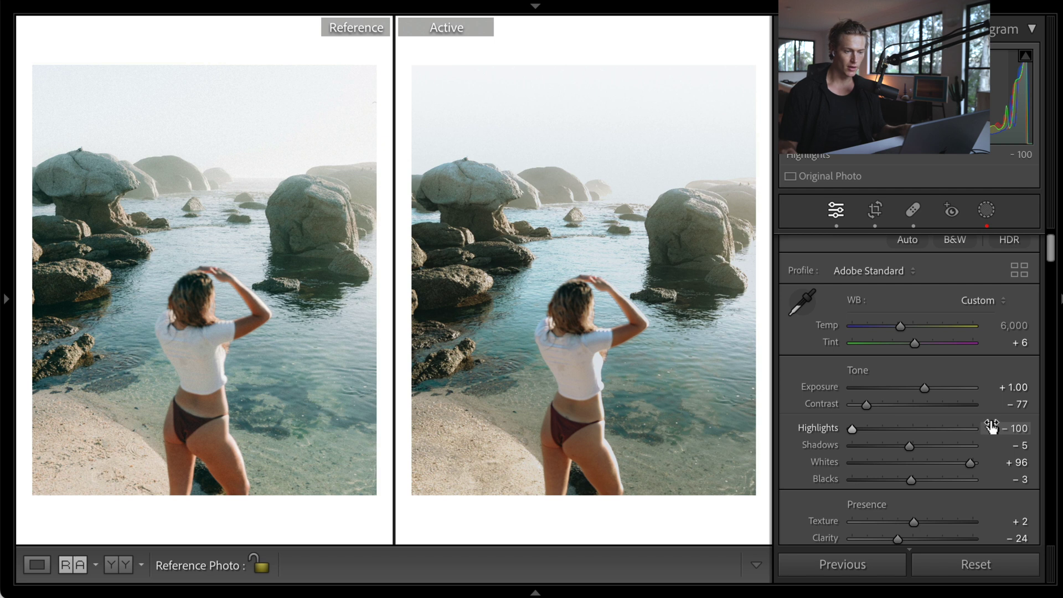
scroll(992, 427, down, 3)
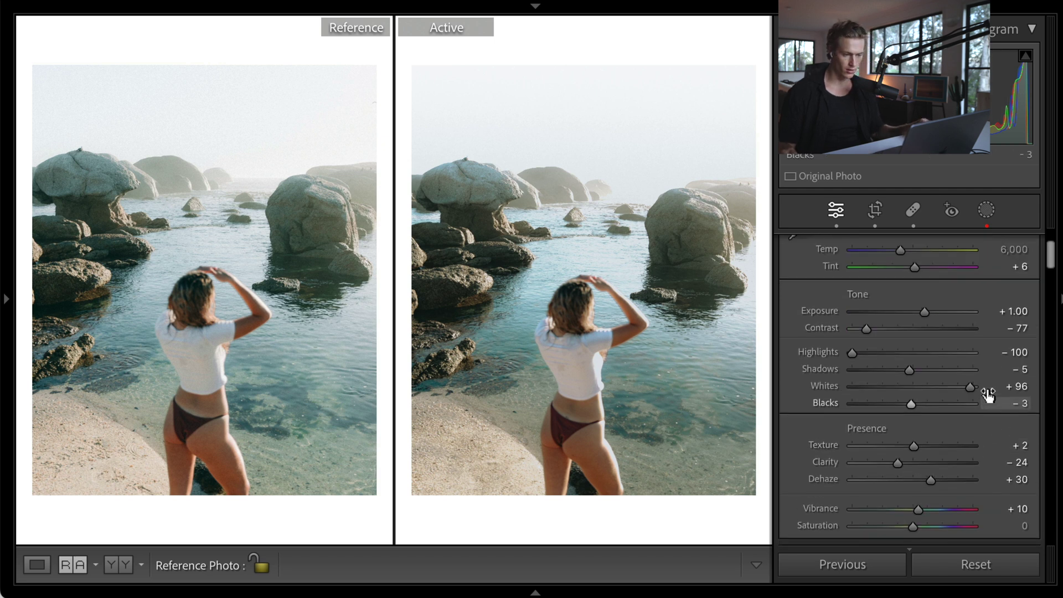
scroll(989, 394, down, 10)
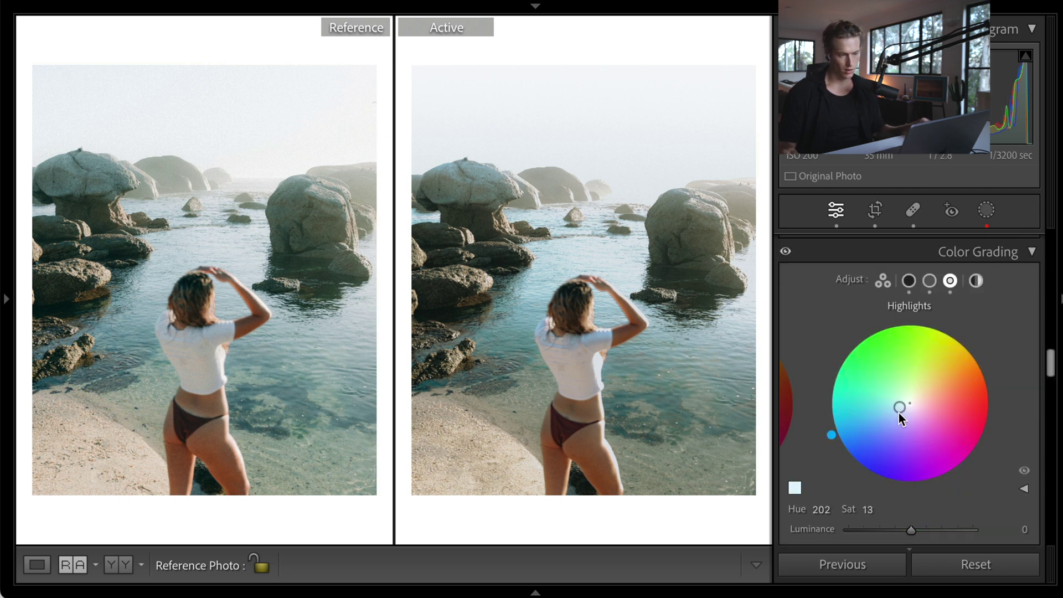
- Set the Color Grading Blending slider to 71
scroll(980, 422, down, 6)
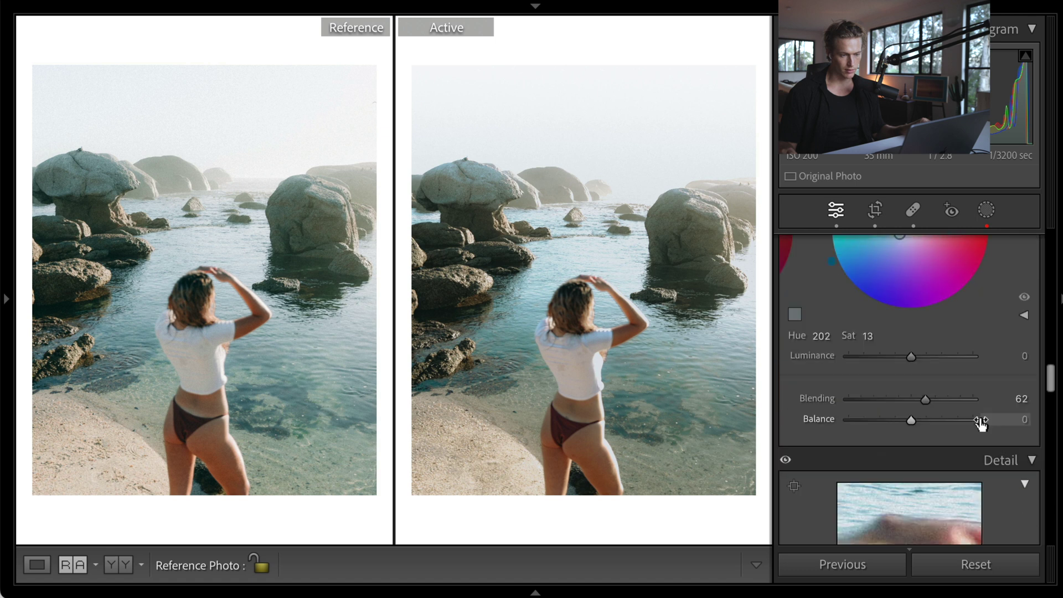
drag(925, 399, 973, 399)
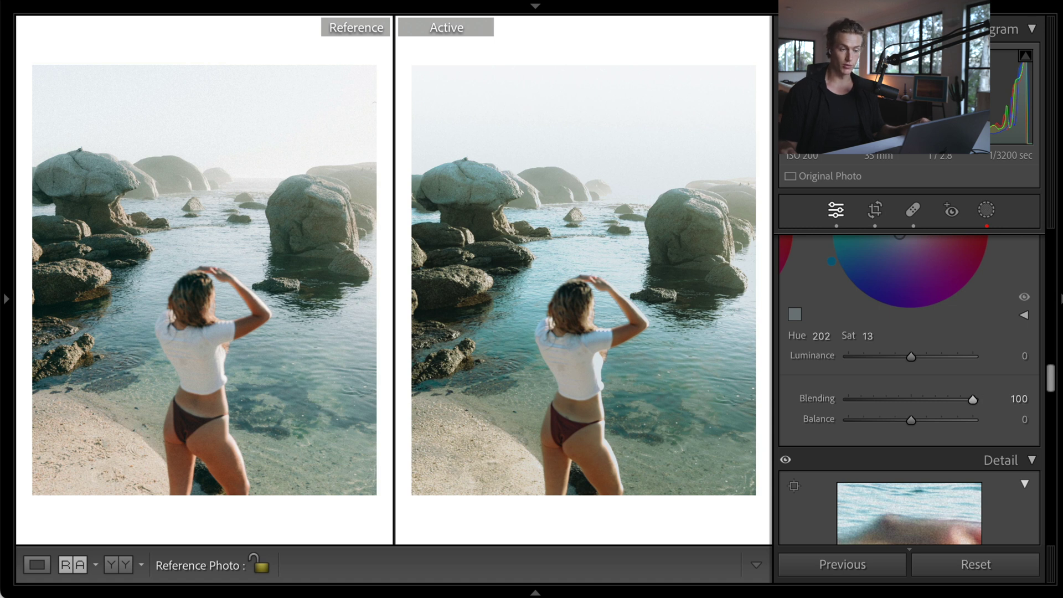
drag(919, 400, 933, 404)
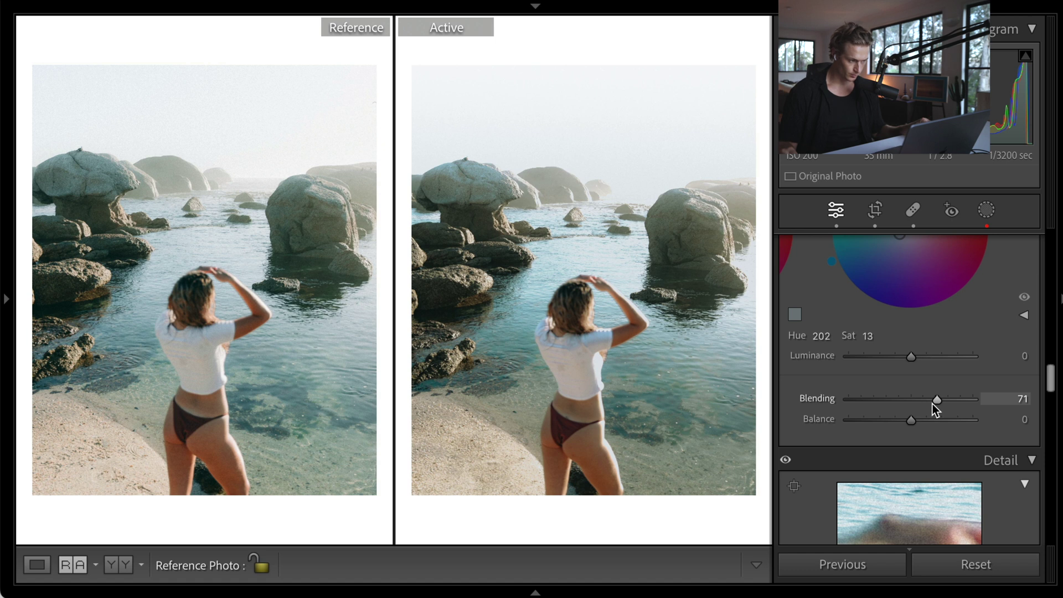
- Try shifting the HSL Blue hue, reset the Color Mixer, then undo the reset to keep the edits
scroll(978, 490, up, 1)
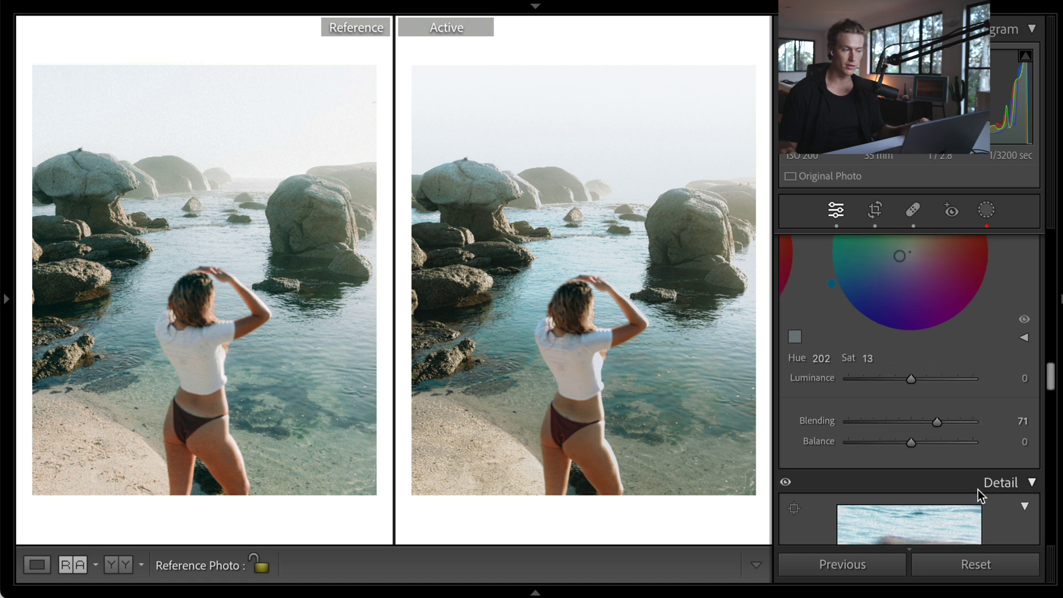
scroll(978, 489, up, 10)
scroll(958, 437, up, 1)
drag(890, 364, 913, 373)
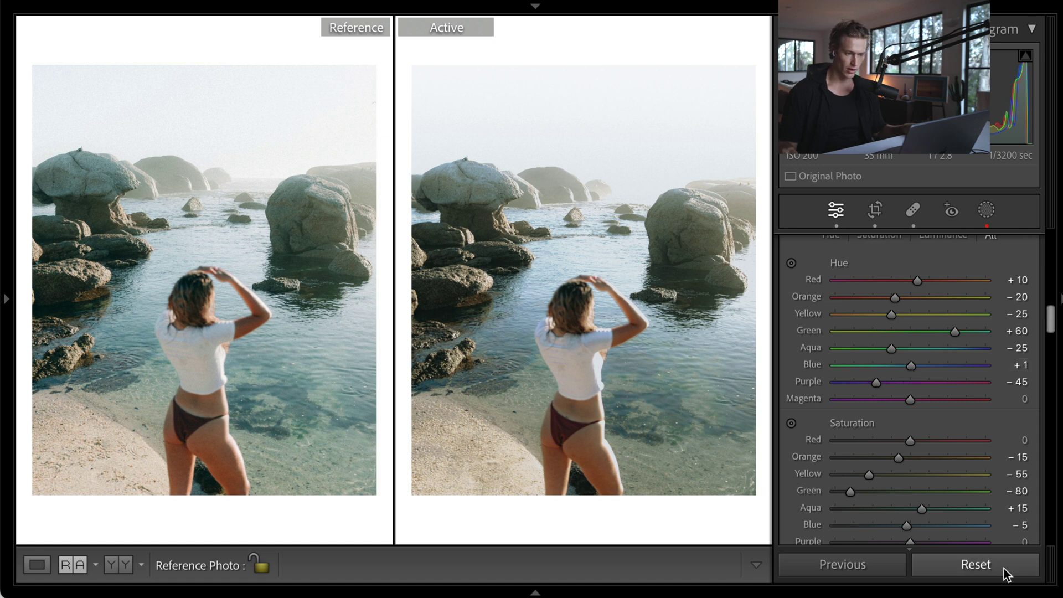
click(1004, 569)
key(ctrl+z)
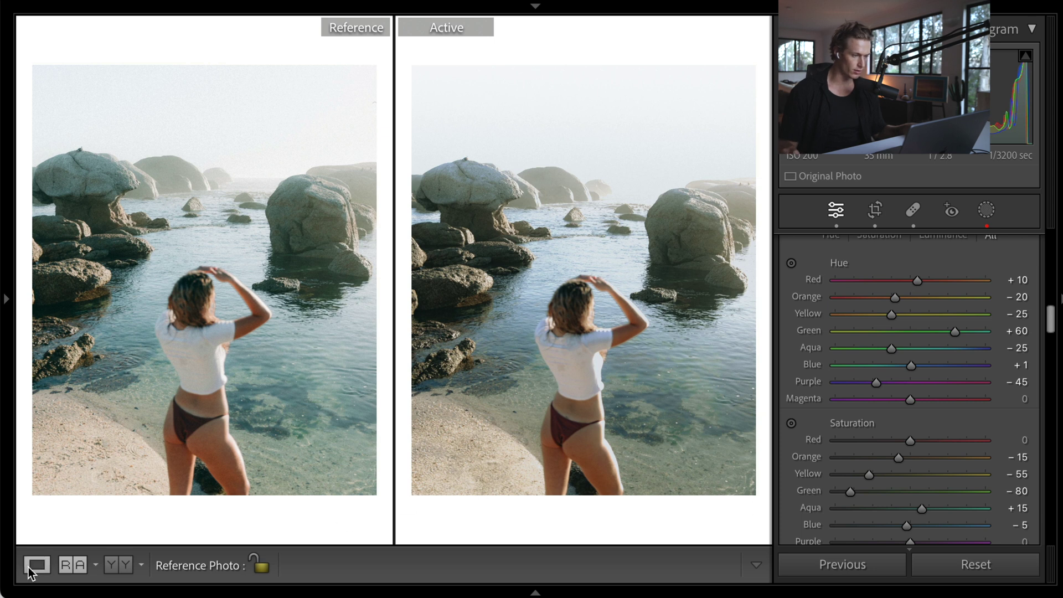
- Switch to Loupe view so the edited rock-pool photo shows alone without the reference
click(37, 565)
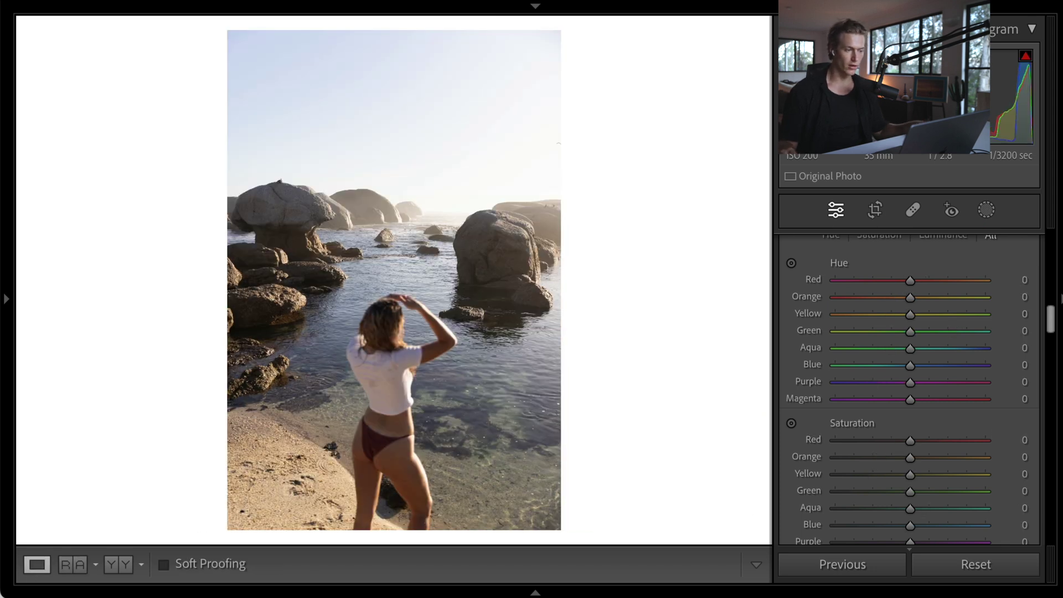
key(ctrl+z)
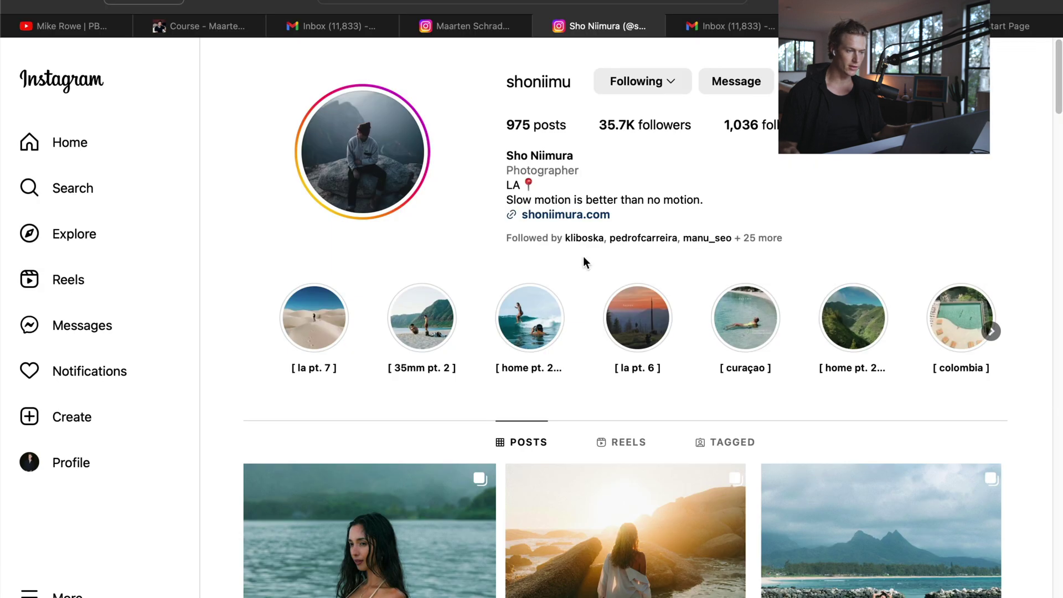
scroll(584, 260, down, 5)
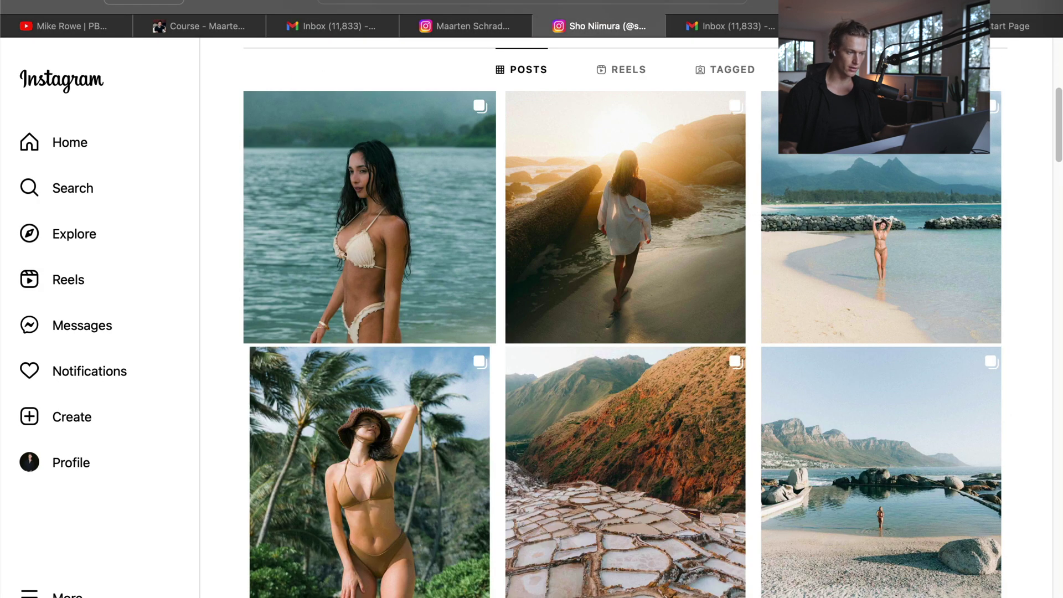
scroll(1009, 329, down, 10)
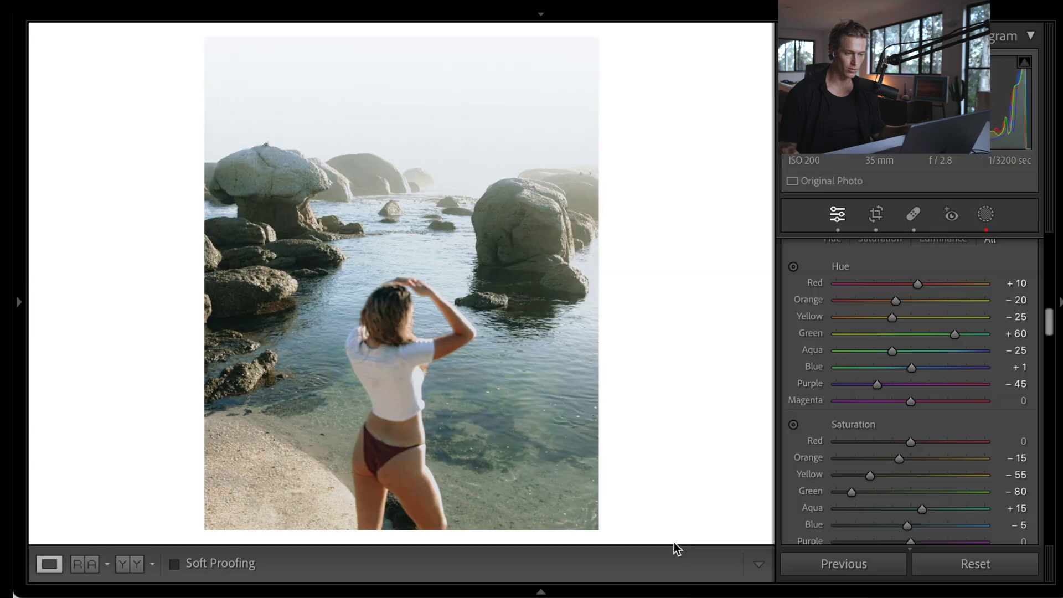
scroll(1016, 434, up, 10)
scroll(1008, 443, down, 6)
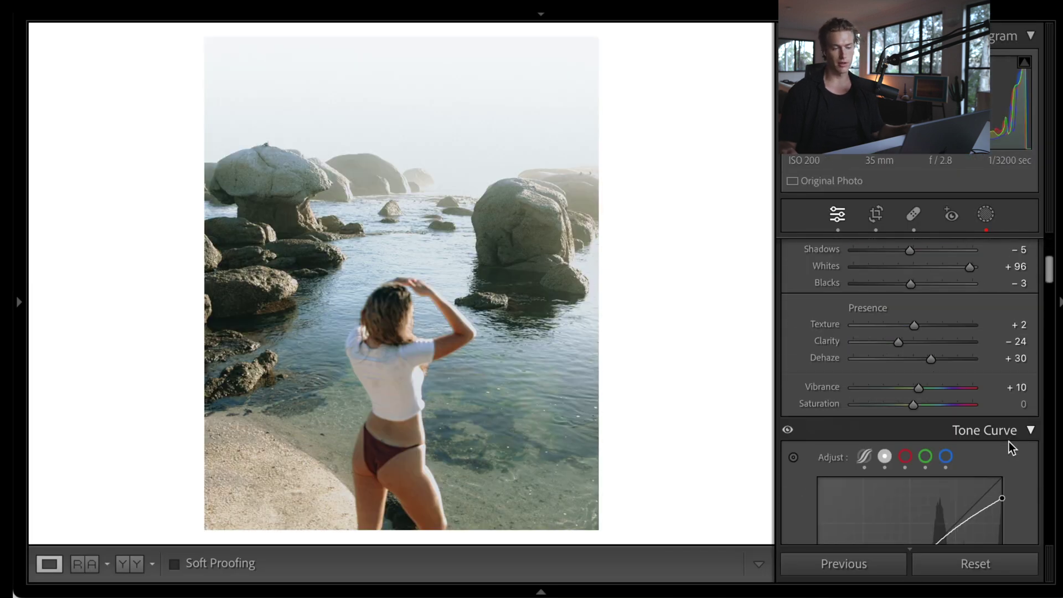
scroll(938, 446, up, 3)
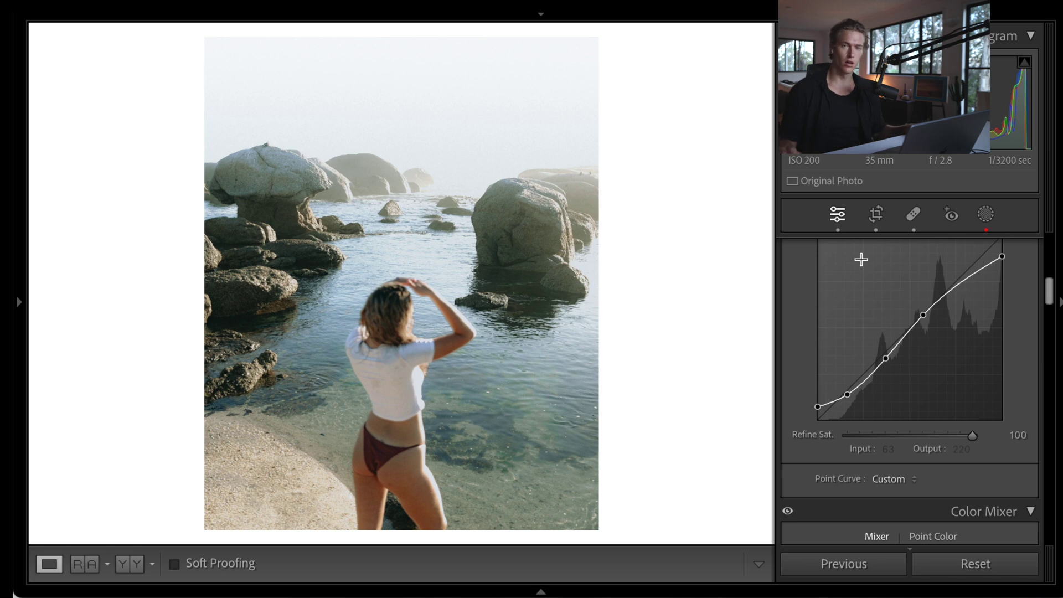
scroll(985, 280, up, 5)
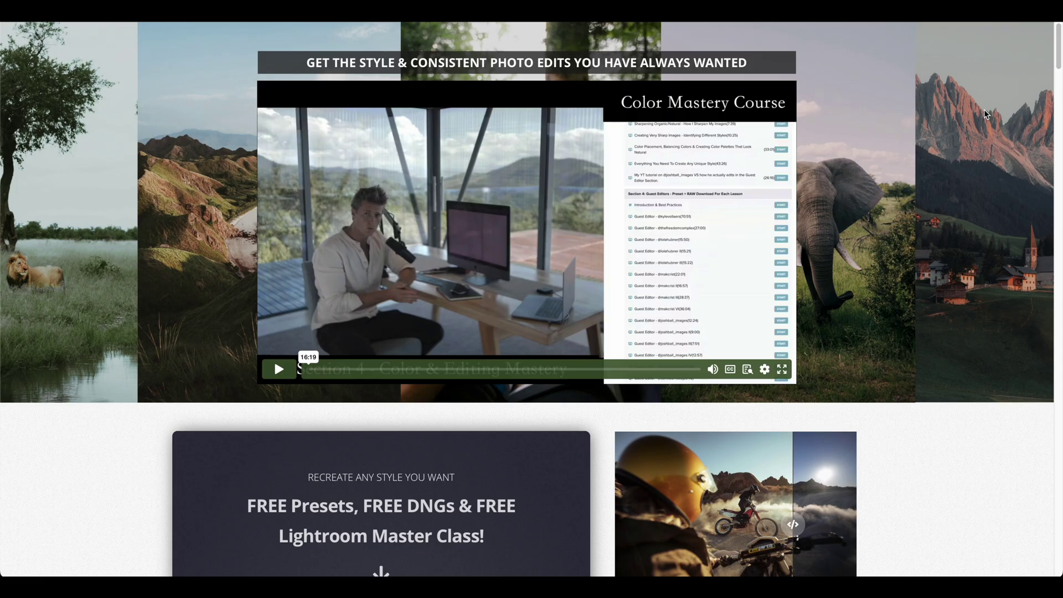
scroll(985, 108, down, 5)
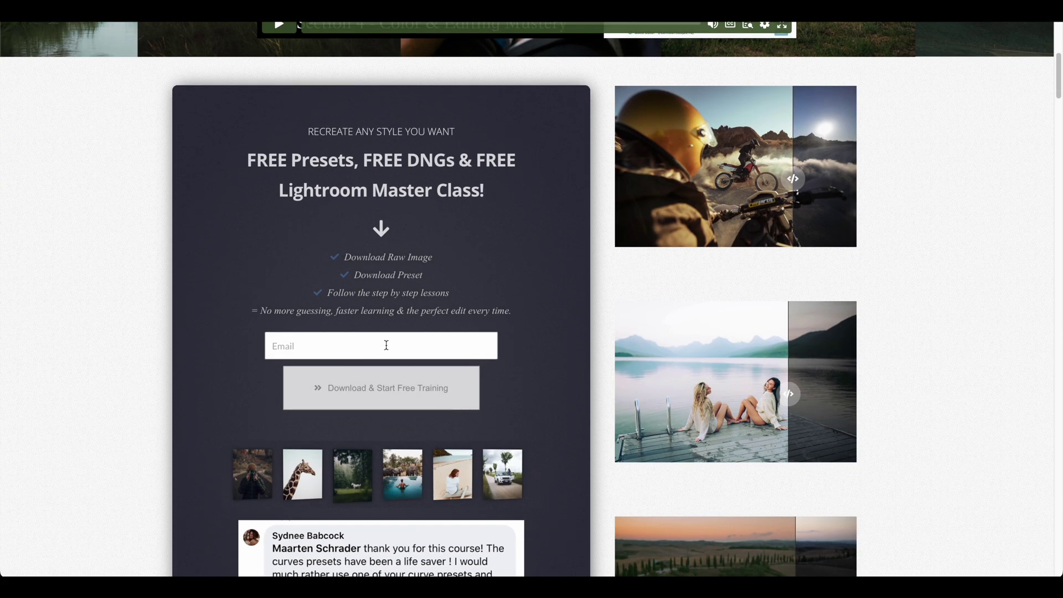
click(386, 346)
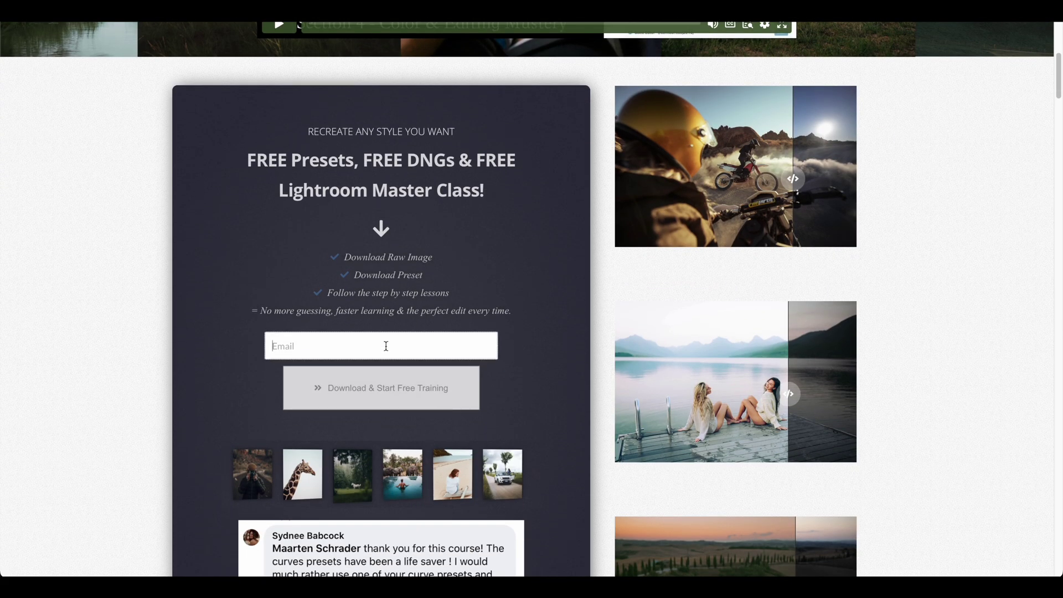
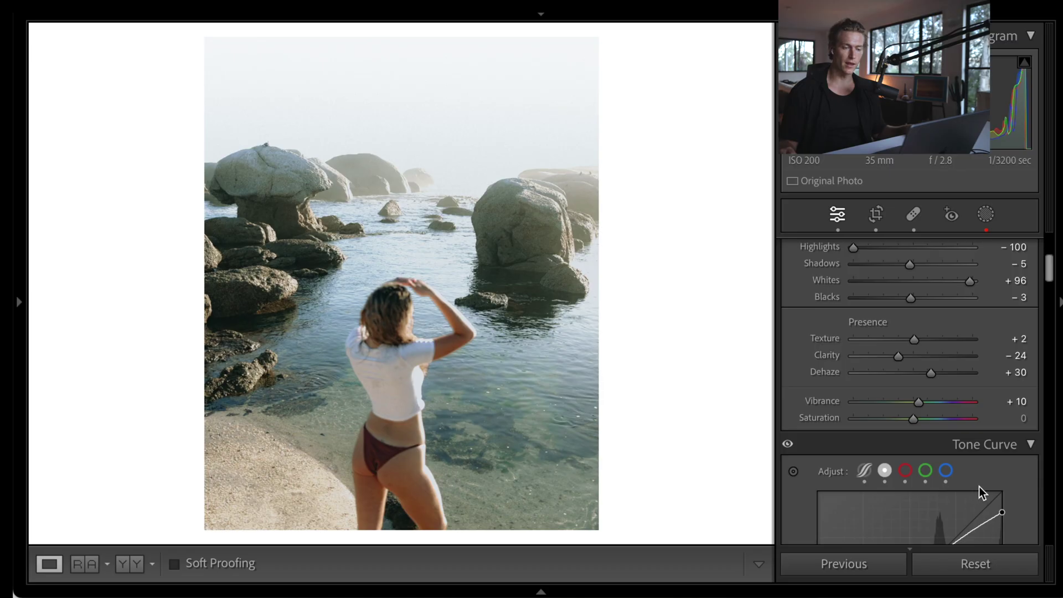
scroll(980, 486, down, 5)
scroll(982, 486, up, 5)
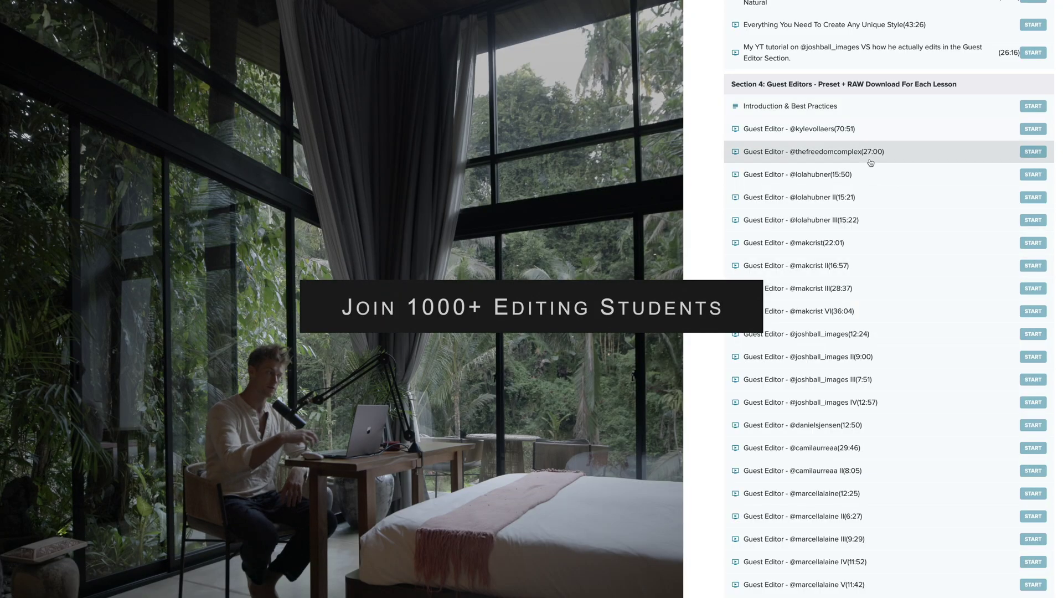
scroll(925, 228, up, 2)
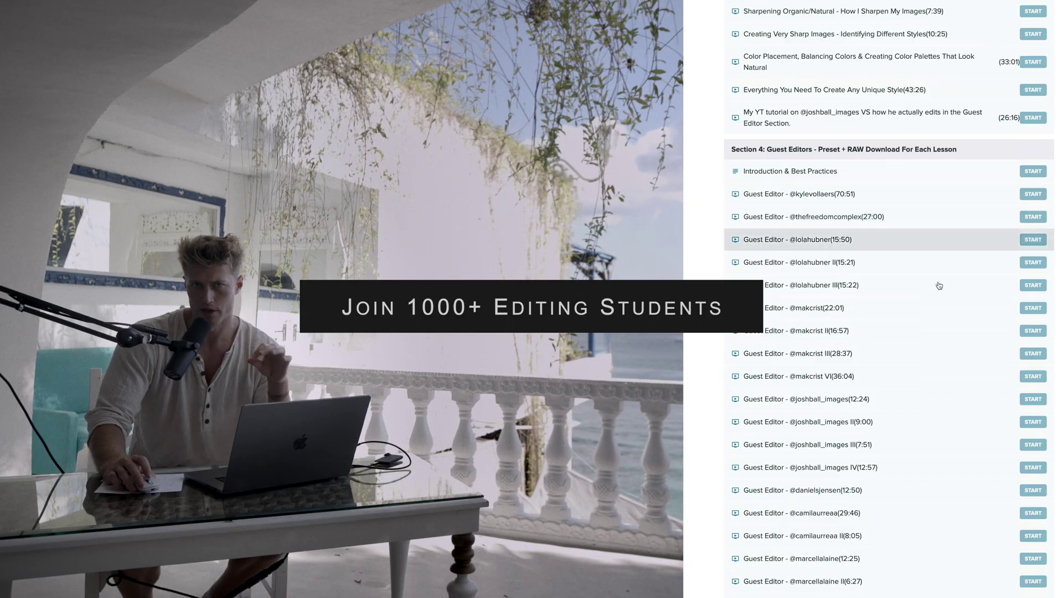